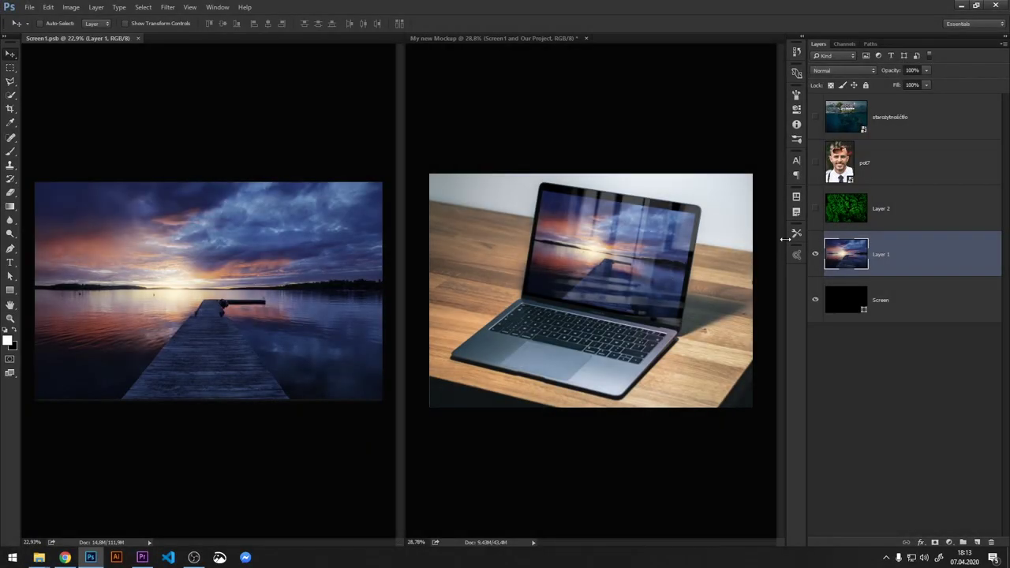
Step: Show the fern, pot7 face and island layers in turn, saving Screen1.psb after each
left_click(815, 208)
key("ctrl+s")
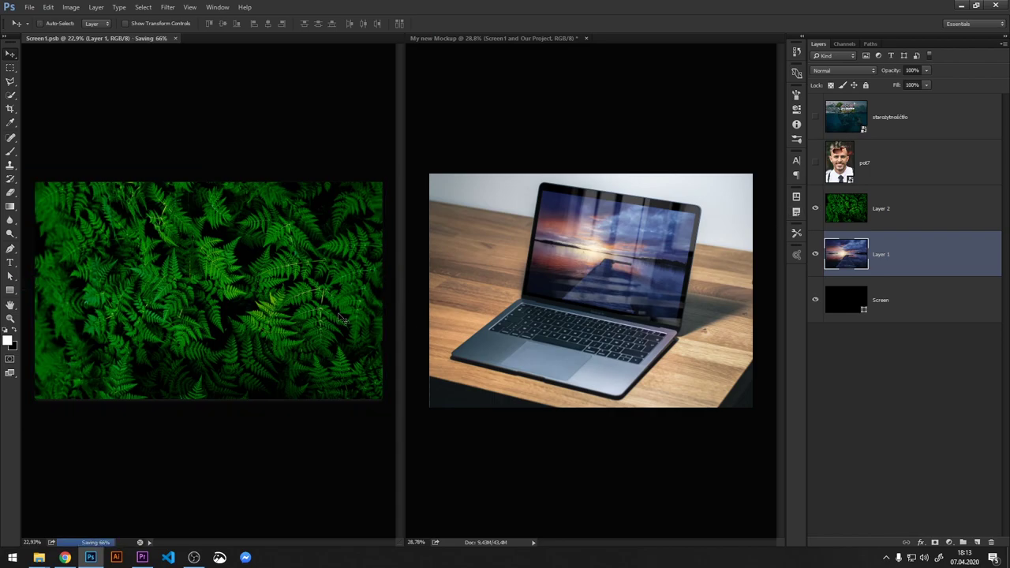
left_click(815, 162)
key("ctrl+s")
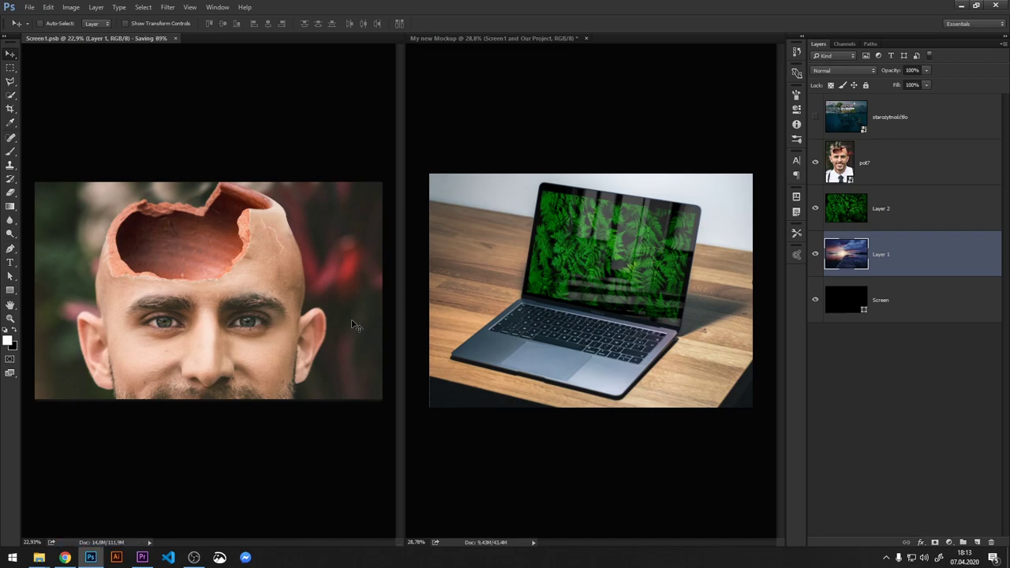
left_click(815, 117)
key("ctrl+s")
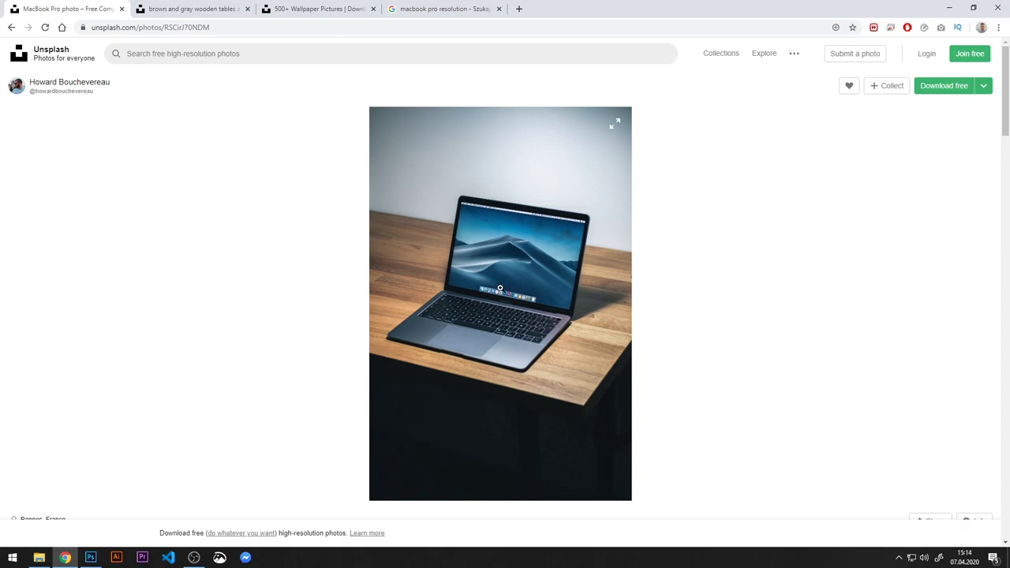
Step: Copy the full-size MacBook-on-wooden-desk photo from Unsplash and switch back to Photoshop
left_click(499, 288)
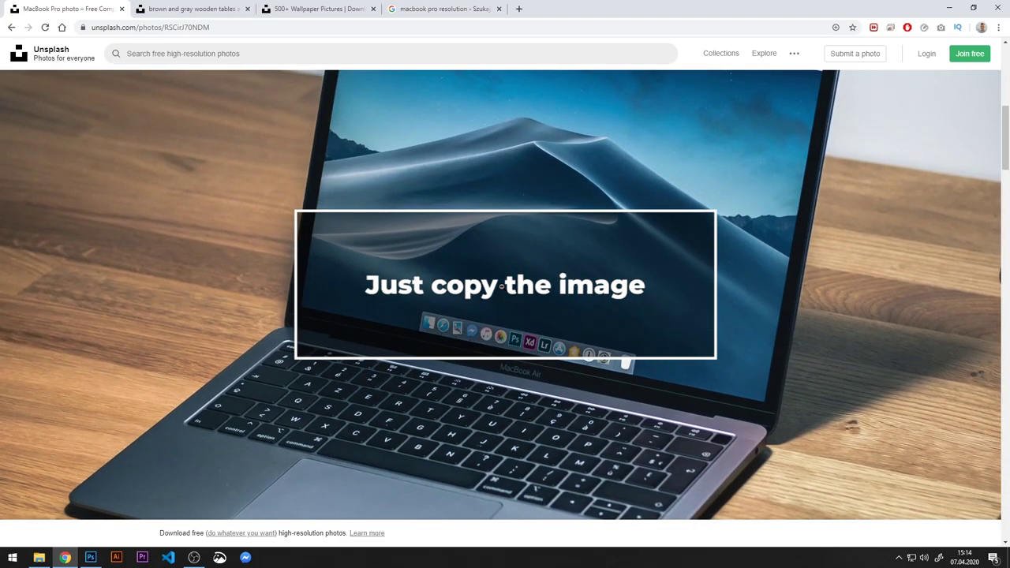
right_click(502, 286)
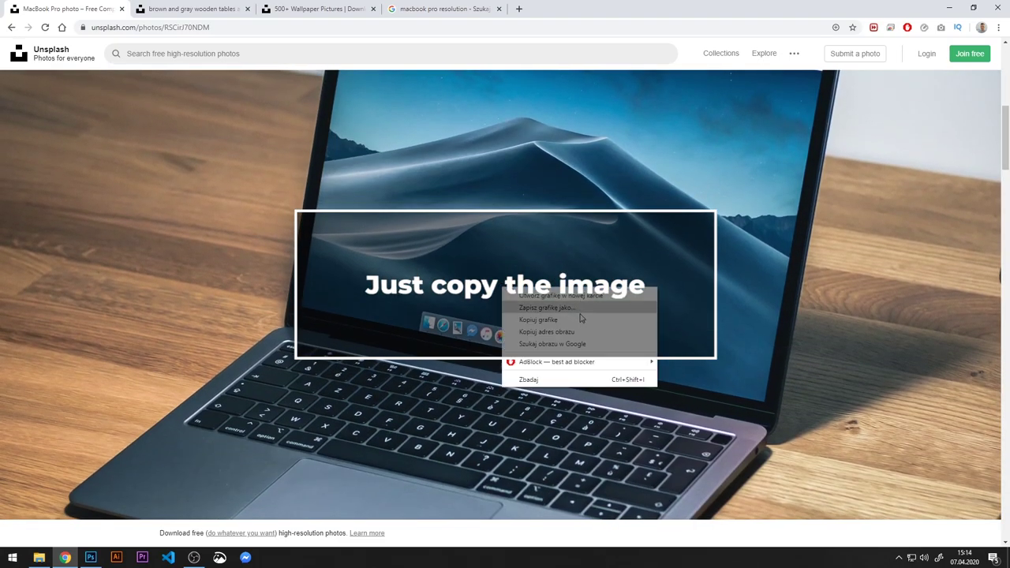
left_click(641, 324)
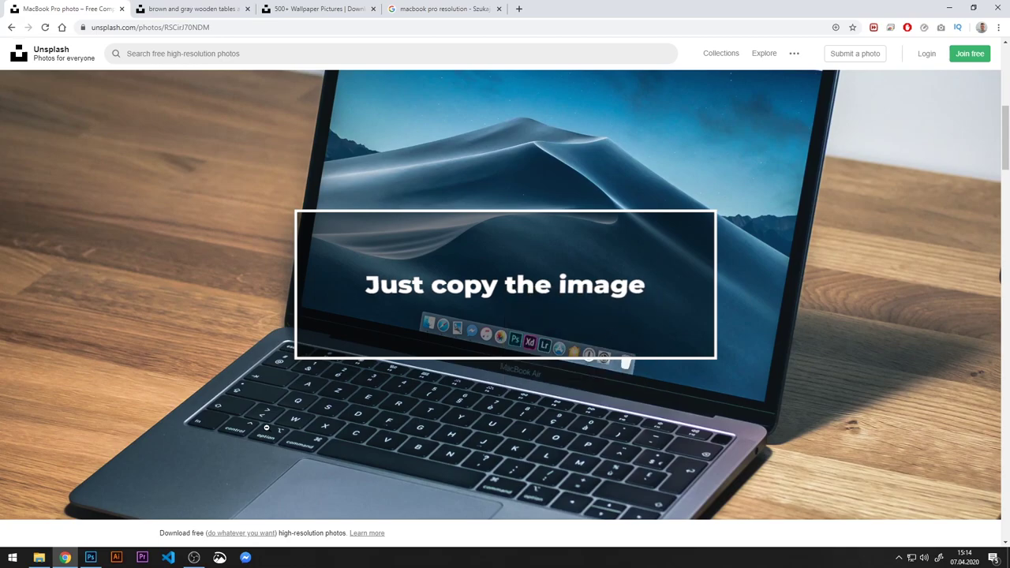
left_click(92, 557)
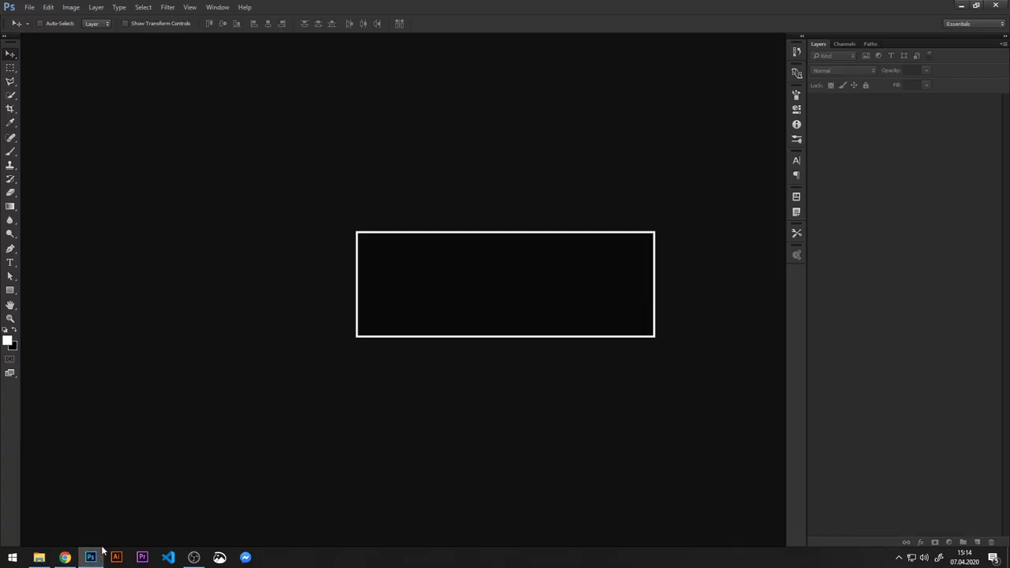
Step: Create a white 2134 x 3201 px document named 'My new Mockup' from the clipboard size
left_click(29, 7)
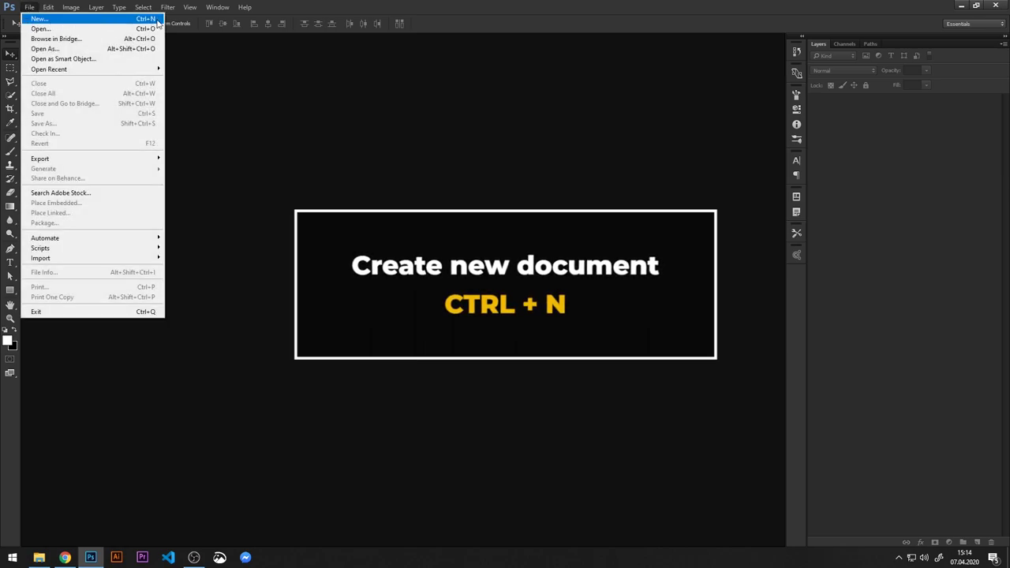
left_click(157, 20)
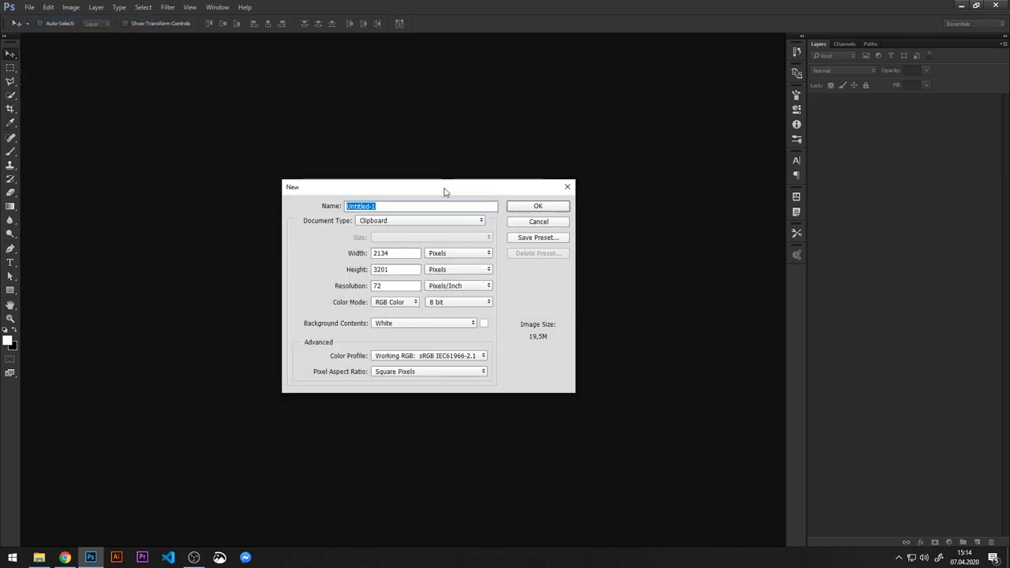
left_click_drag(447, 192, 421, 200)
type("My new Mockup")
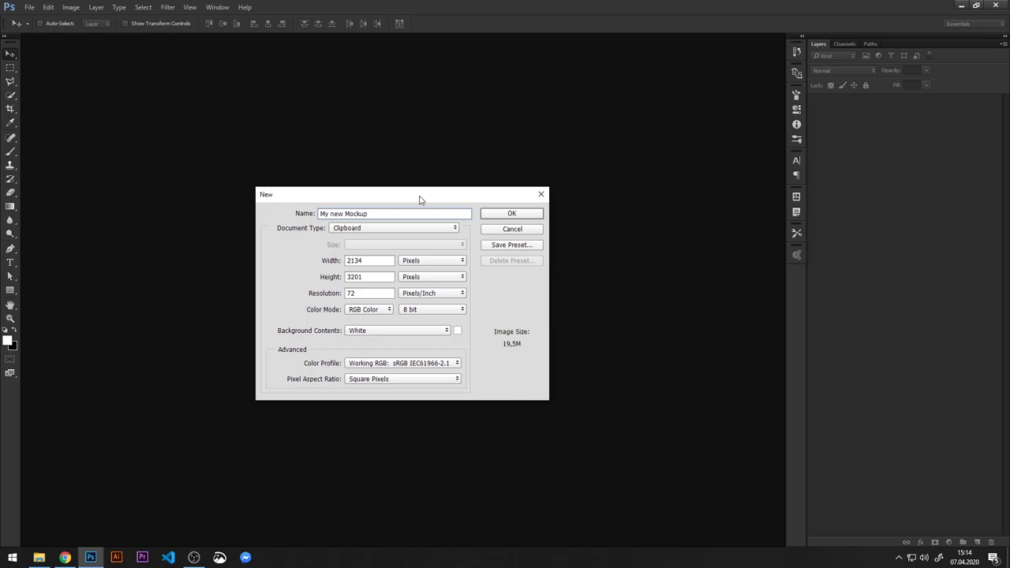
left_click_drag(409, 204, 417, 189)
left_click_drag(382, 247, 357, 248)
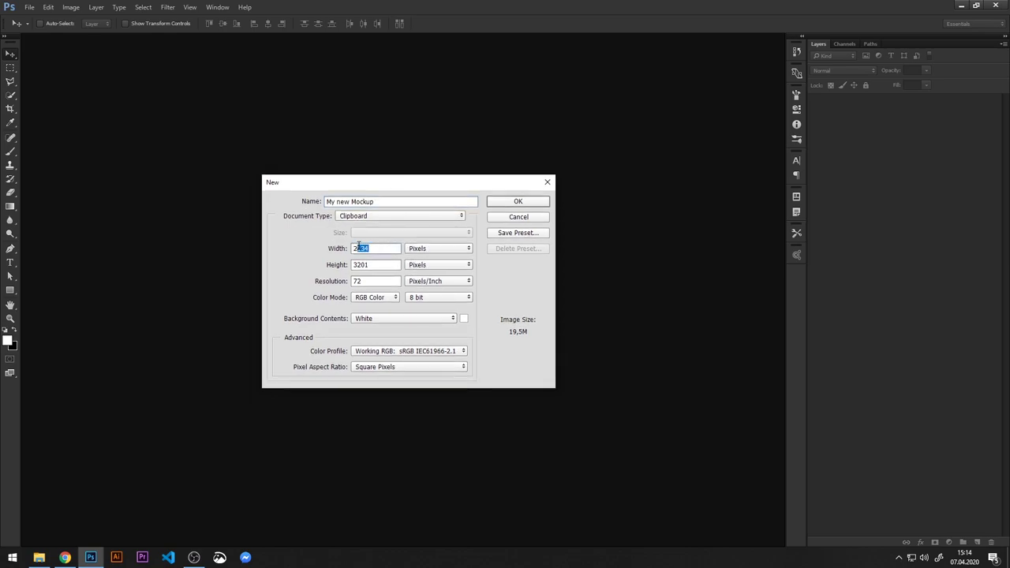
left_click(518, 202)
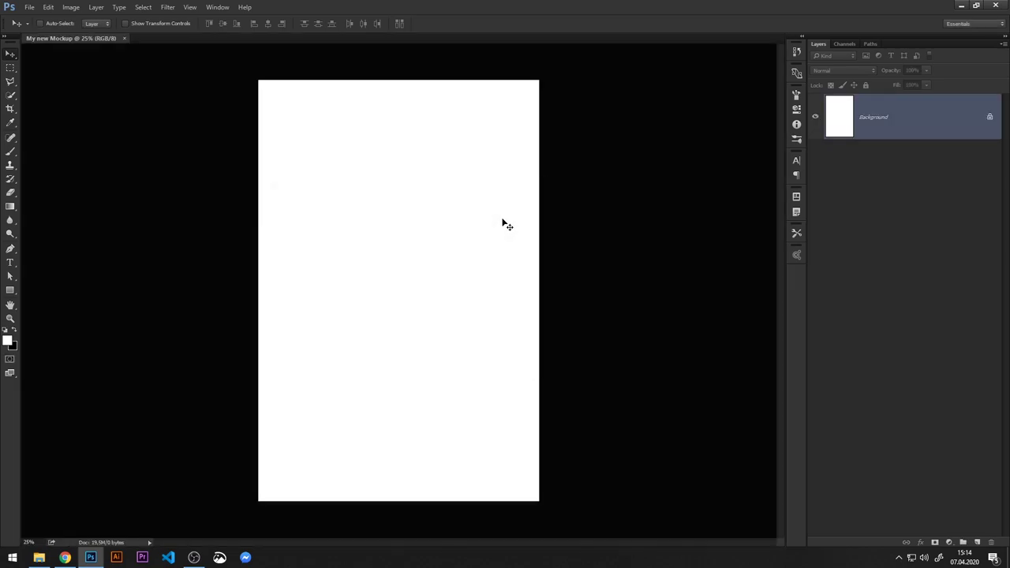
Step: Paste the MacBook photo and delete the white Background layer
left_click(48, 7)
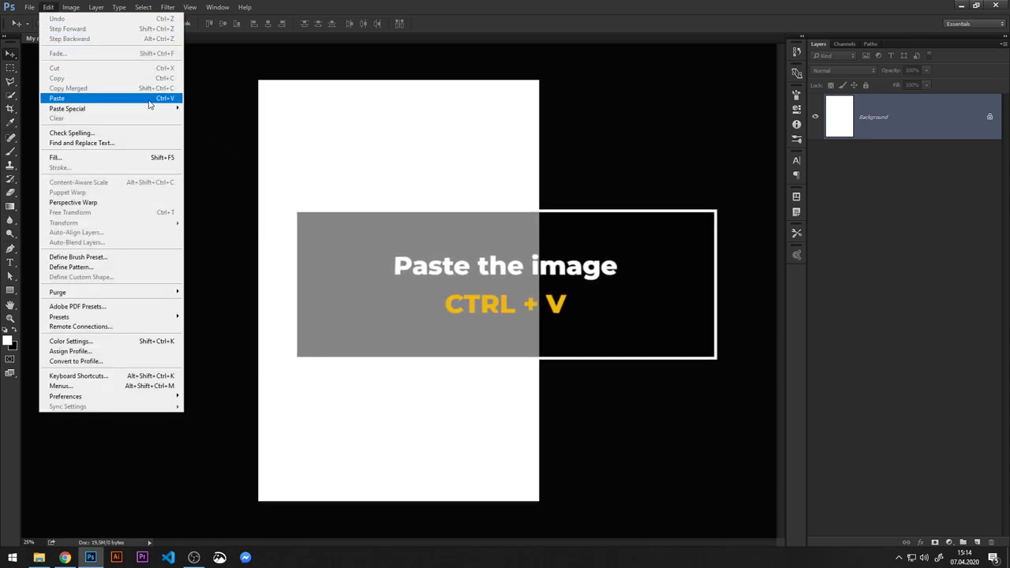
left_click(152, 100)
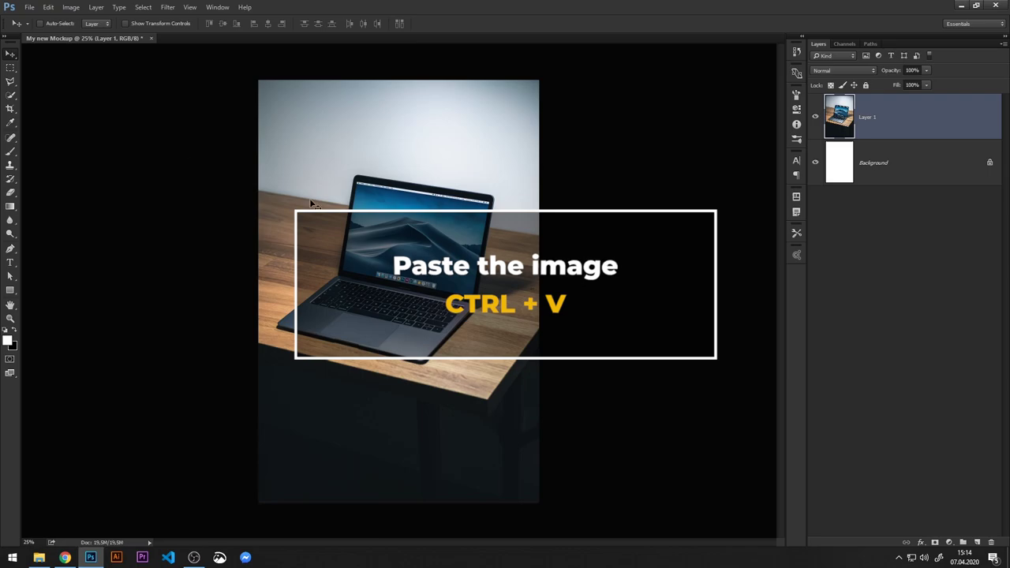
left_click(887, 176)
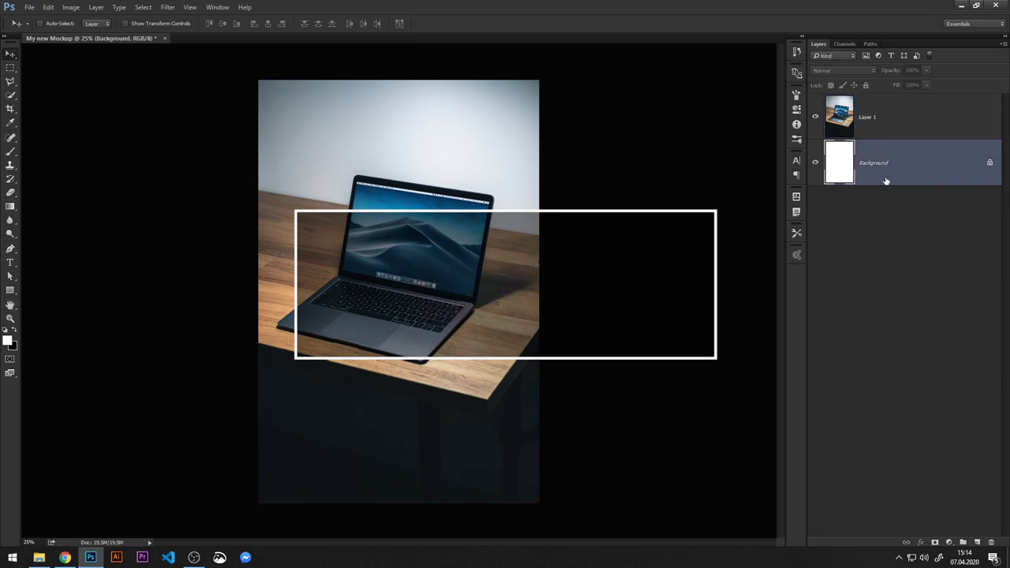
left_click_drag(915, 165, 993, 542)
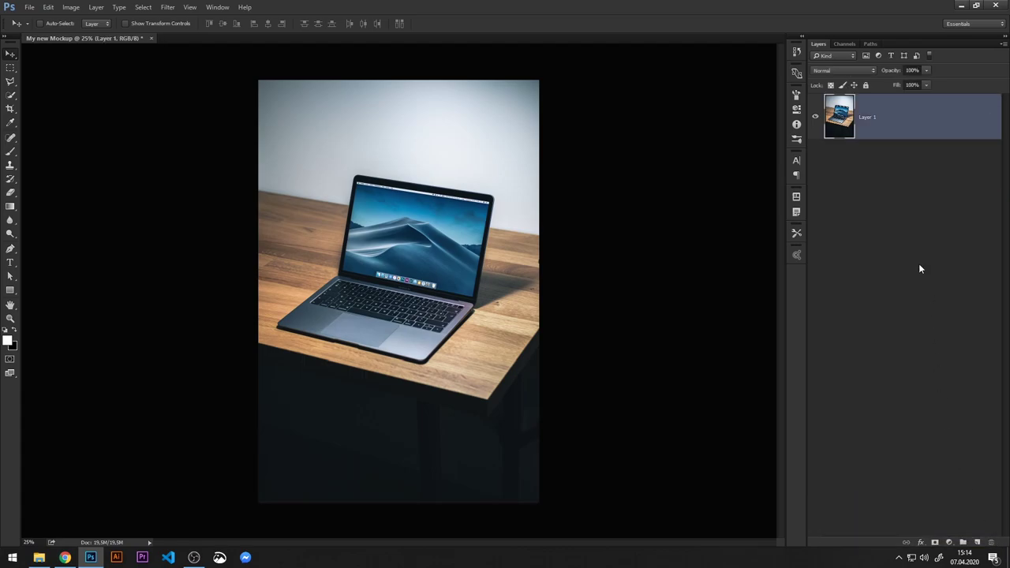
Step: Rename the pasted layer to 'Photo with Mac'
double_click(868, 118)
type("Photo with M")
type("ac")
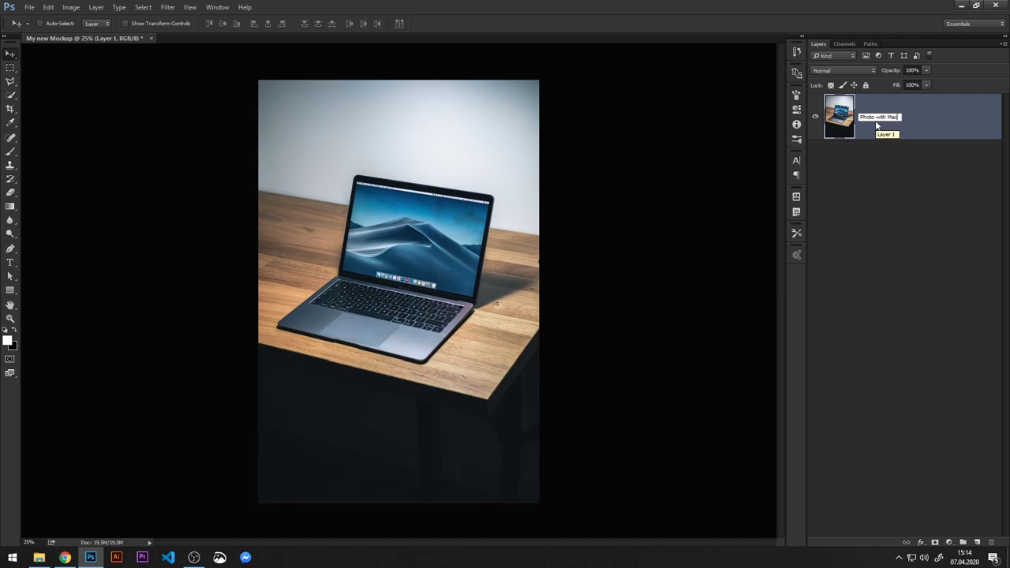
key("Return")
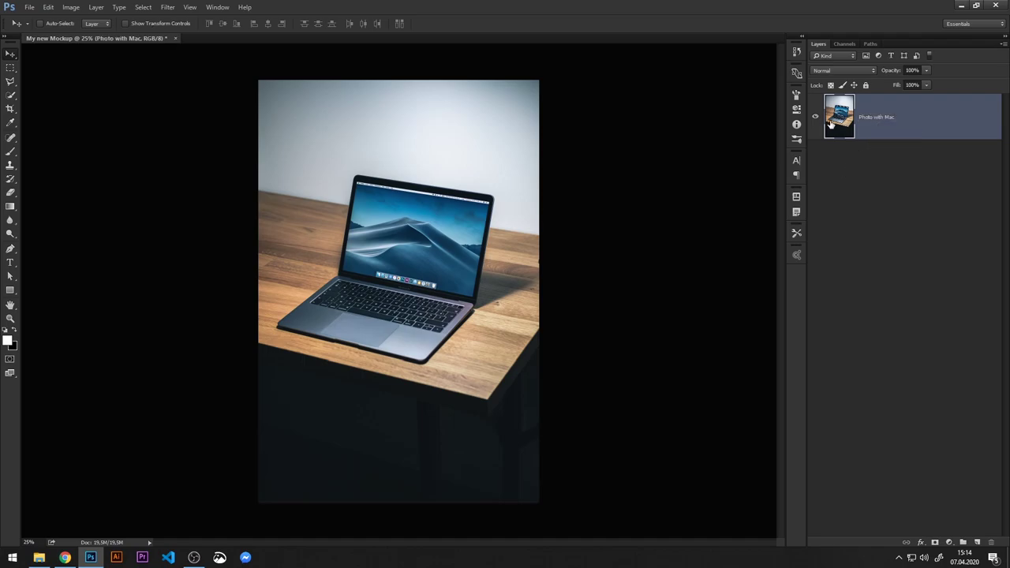
left_click(815, 117)
left_click(815, 117)
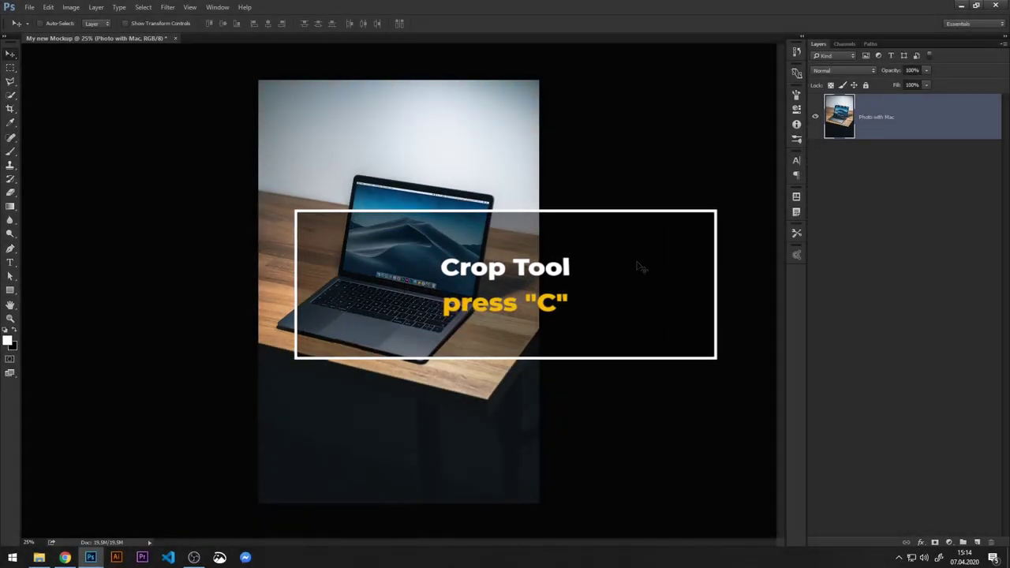
Step: Crop to a landscape frame around the laptop, removing the upper wall and dark table
key("c")
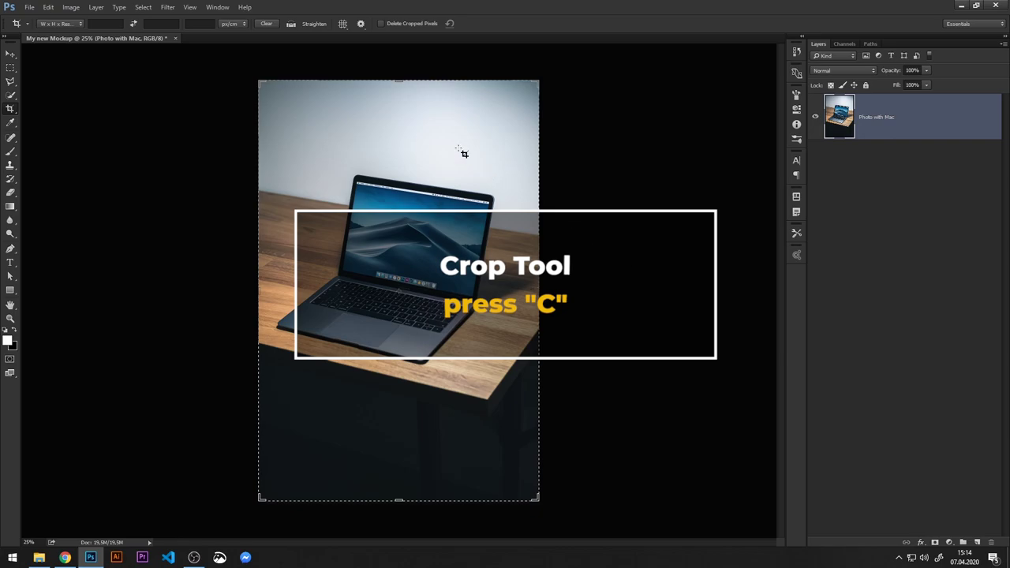
left_click_drag(401, 77, 410, 101)
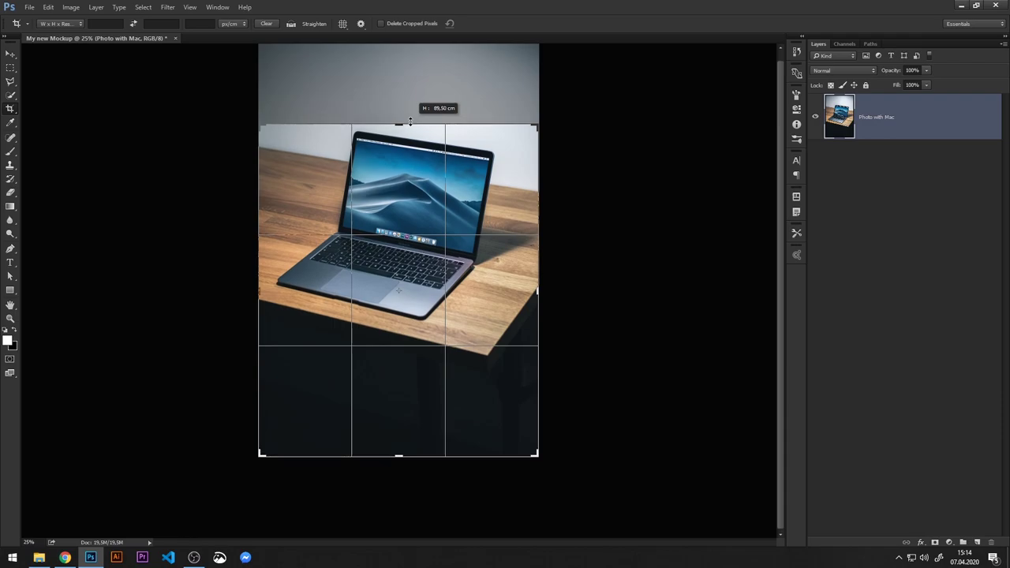
left_click_drag(410, 101, 419, 148)
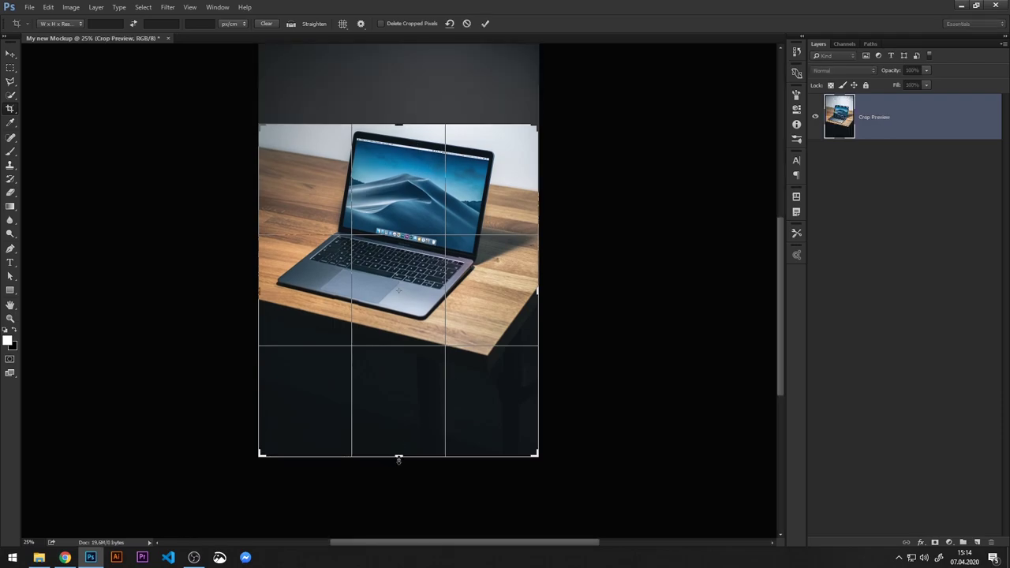
left_click_drag(399, 460, 405, 392)
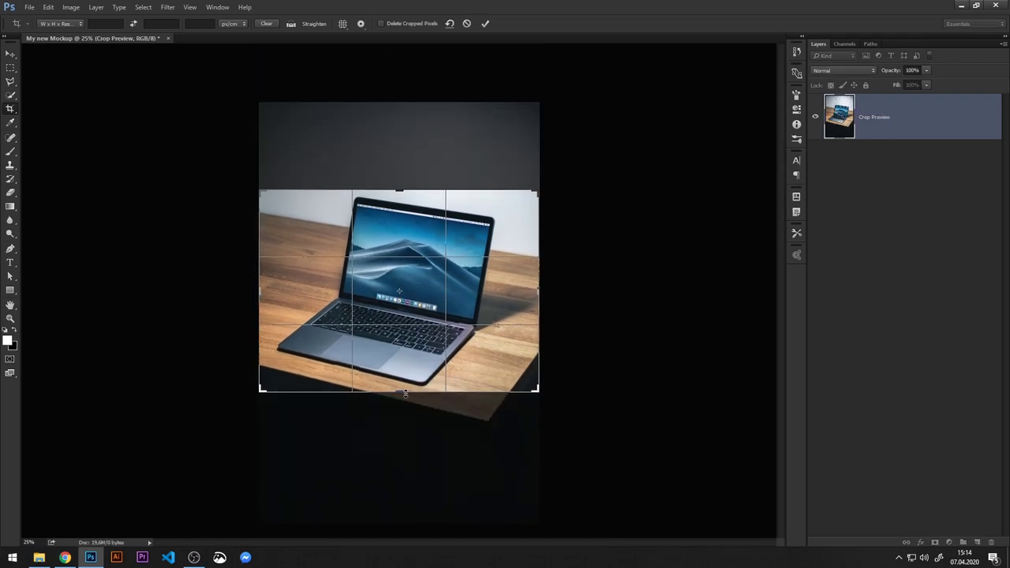
left_click(486, 24)
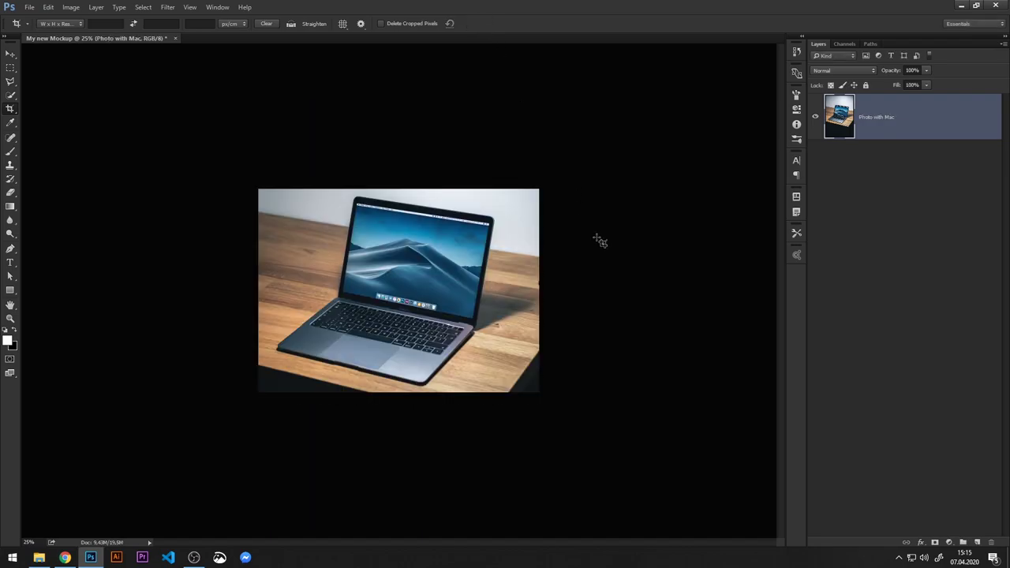
key("ctrl+0")
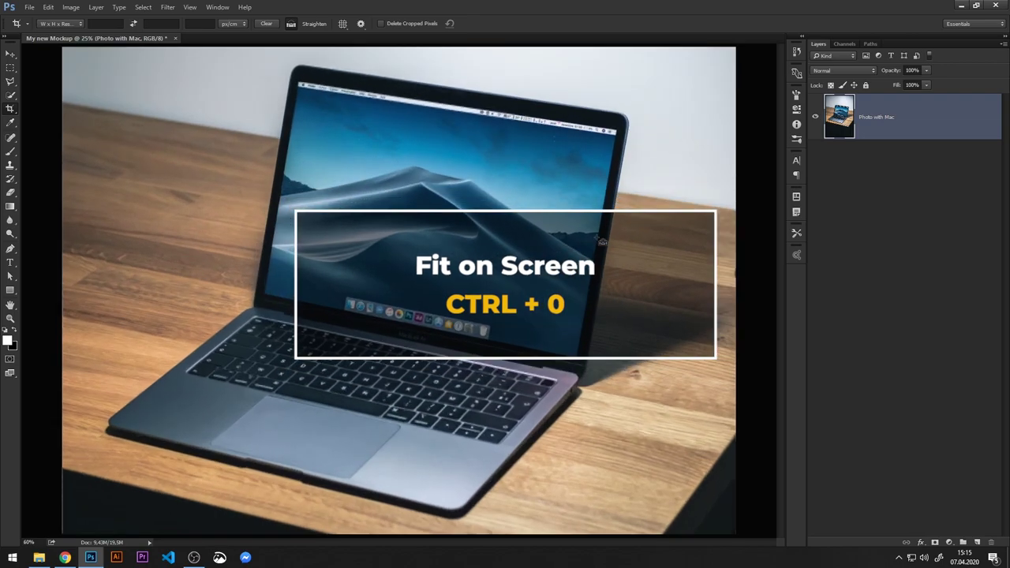
left_click(10, 54)
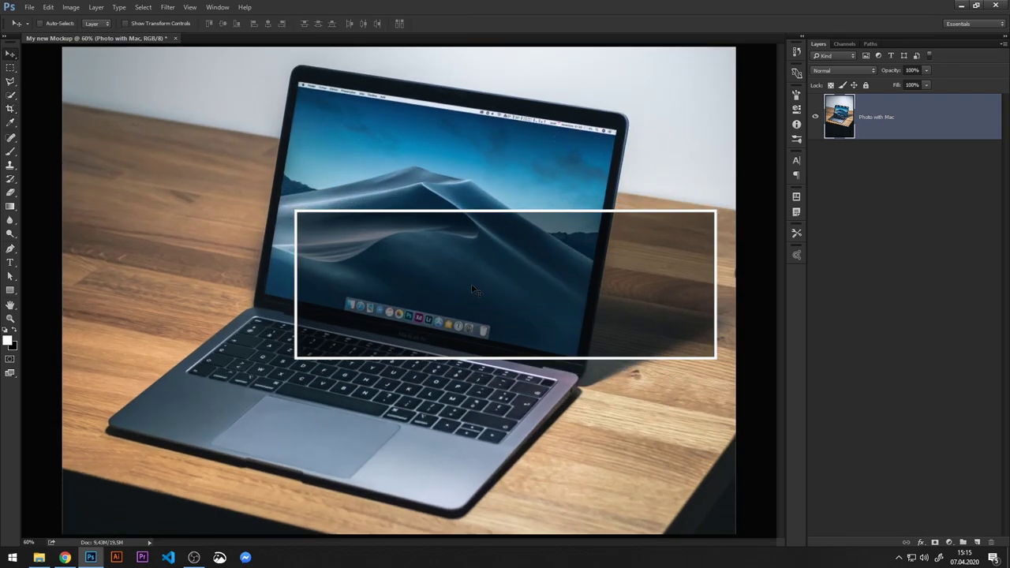
key("ctrl+minus")
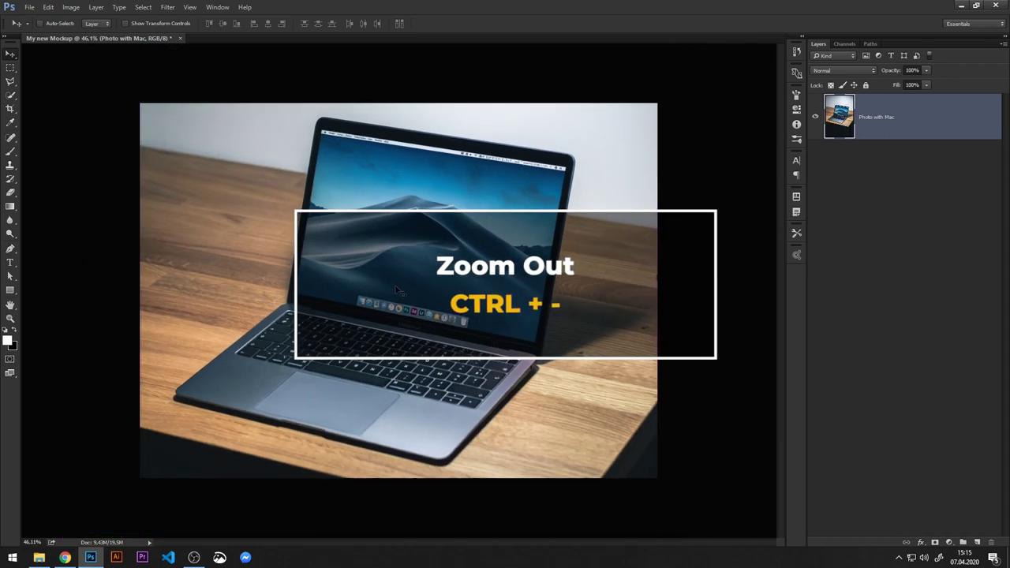
Step: Return to Chrome and bring up the 'macbook pro resolution' search results
left_click(65, 557)
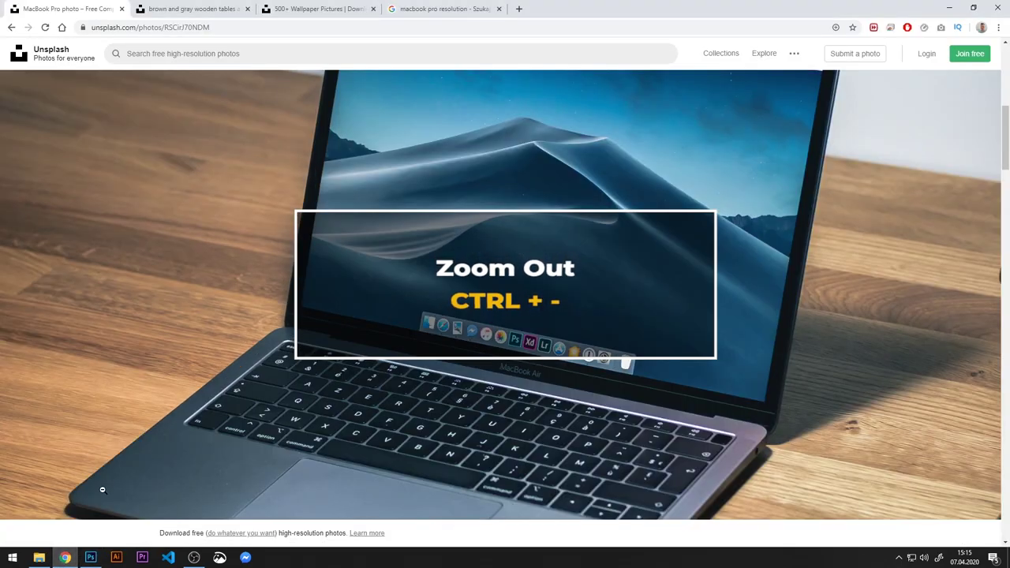
left_click(484, 182)
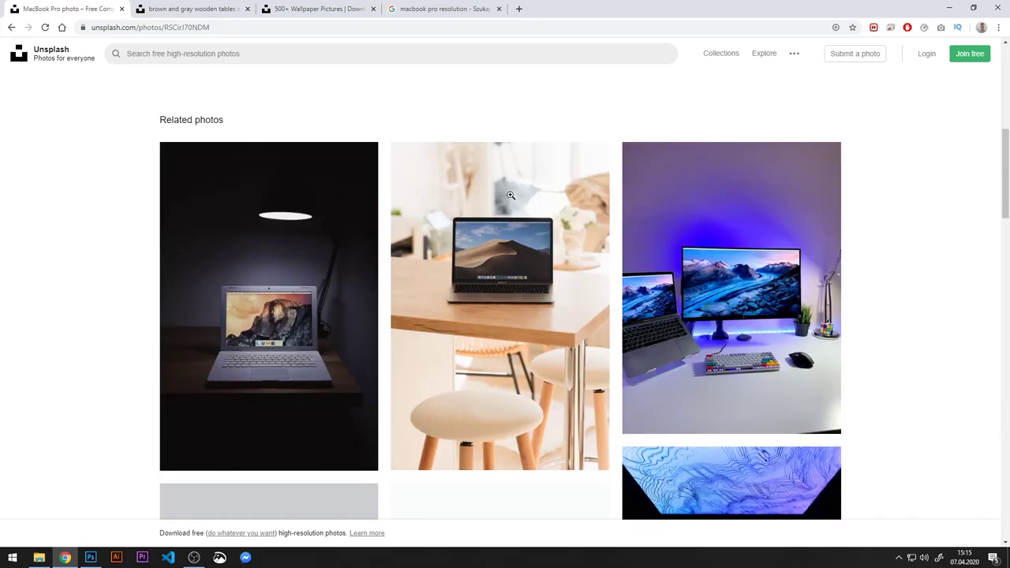
scroll(473, 266, "up", 4)
scroll(473, 266, "up", 2)
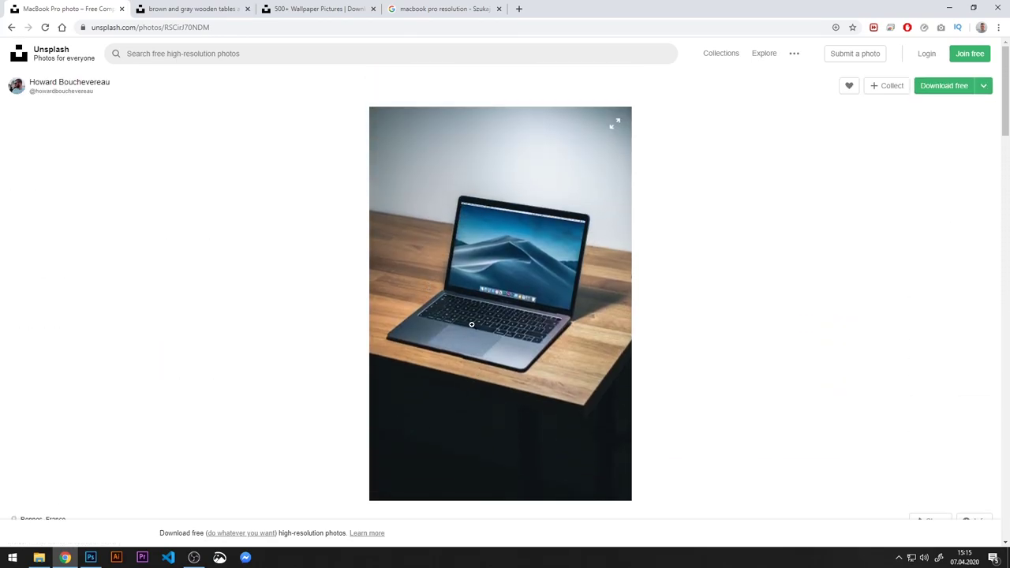
left_click(442, 10)
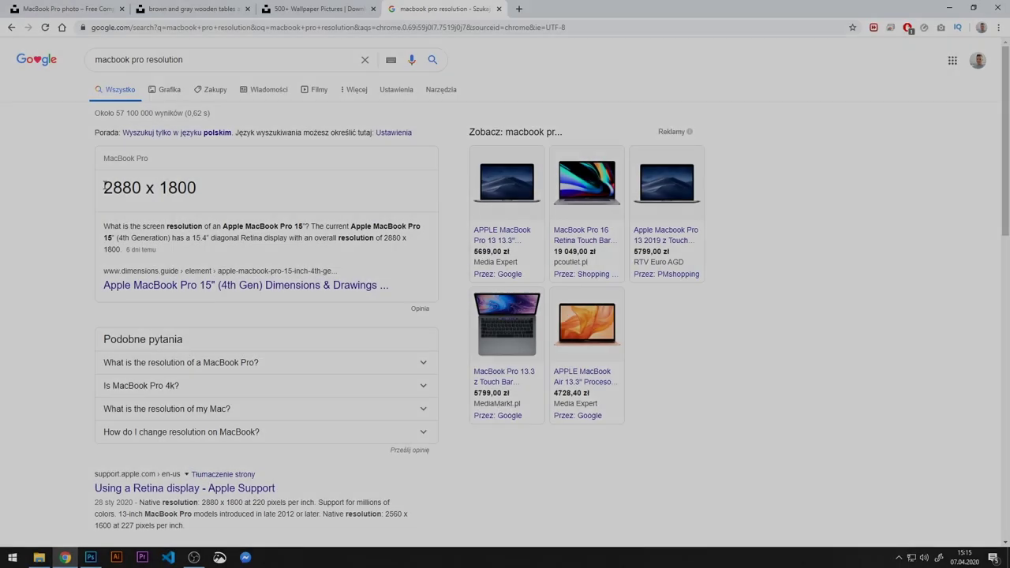
Step: Highlight the 2880 x 1800 resolution answer, then return to Photoshop
left_click_drag(102, 188, 198, 187)
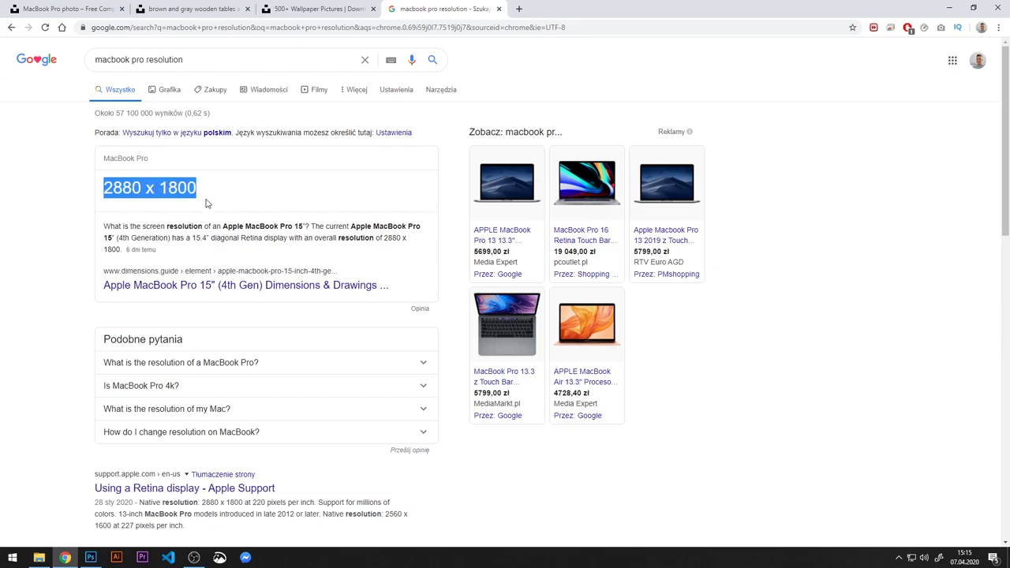
left_click(209, 181)
left_click_drag(149, 158, 123, 158)
left_click(168, 68)
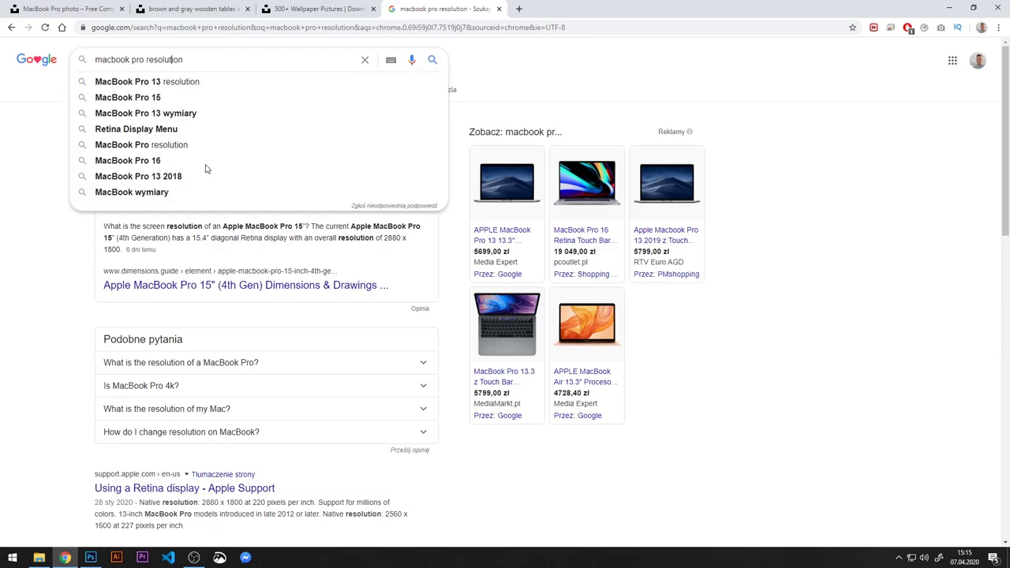
left_click(26, 222)
left_click_drag(197, 189, 103, 188)
left_click(187, 192)
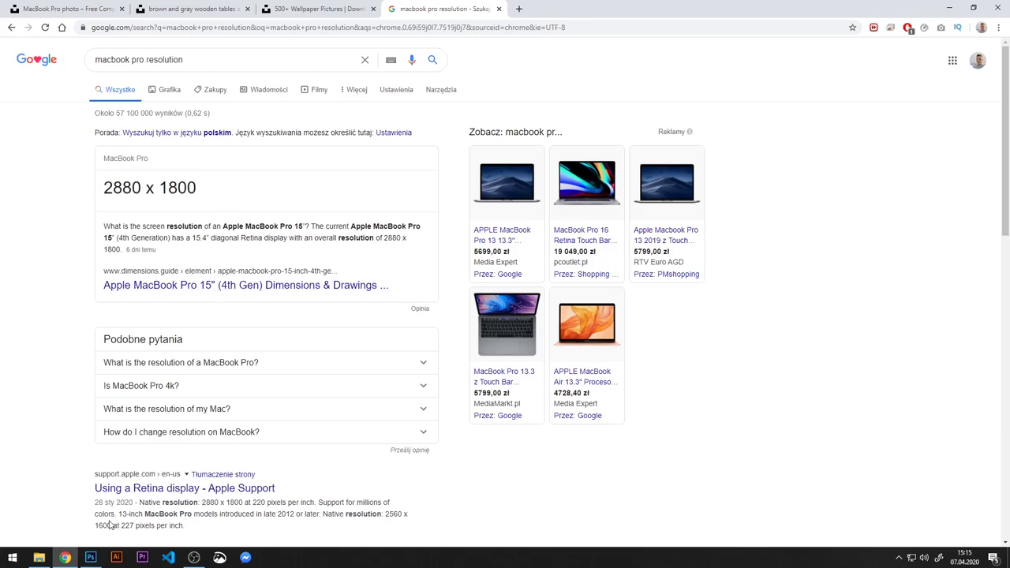
left_click(90, 557)
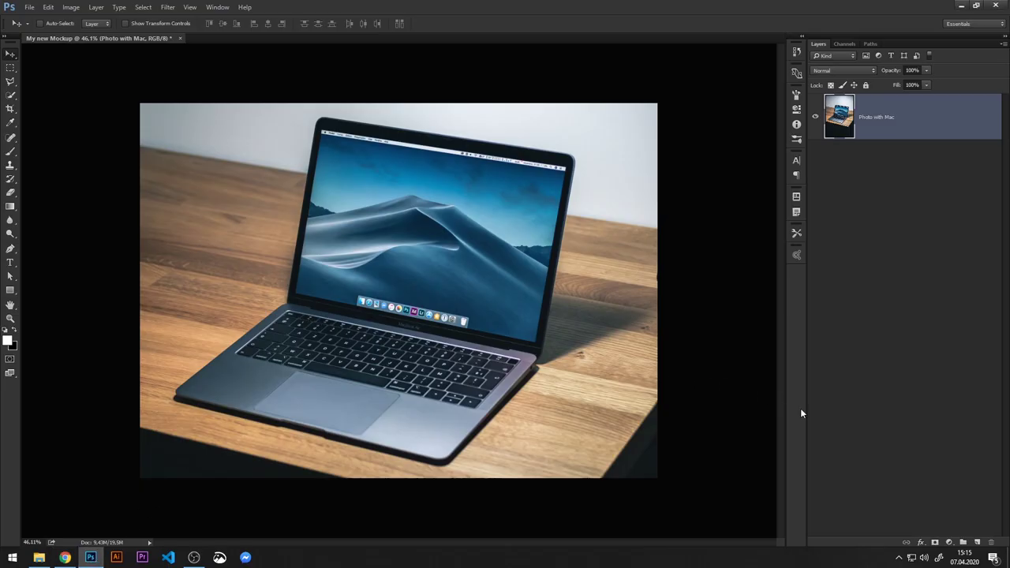
Step: Add a new empty layer named 'Screen' above the photo
left_click(977, 542)
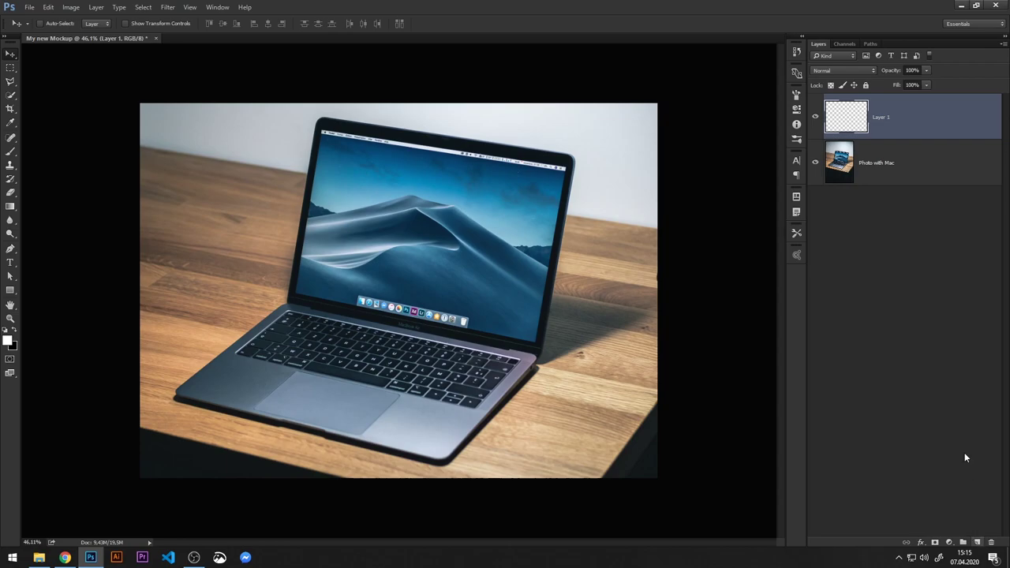
double_click(885, 117)
type("Scr")
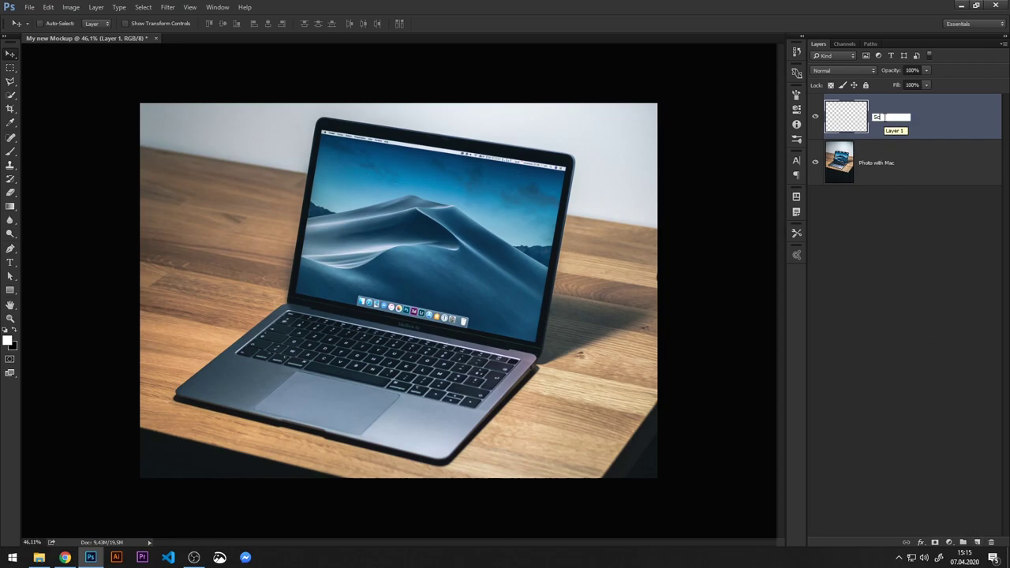
type("een")
key("Return")
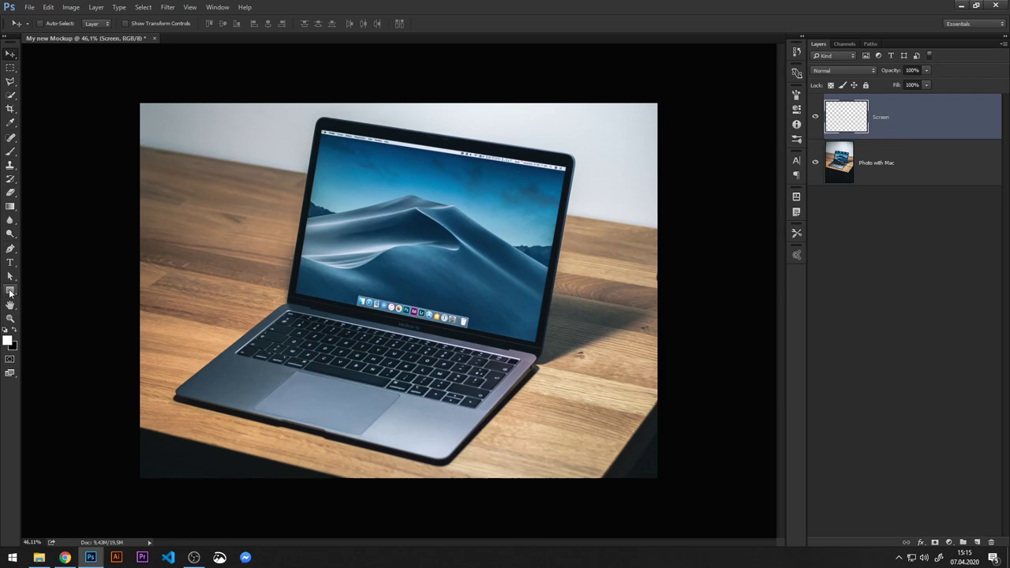
Step: Draw a white rectangle over the laptop with the Rectangle Tool
left_click(11, 292)
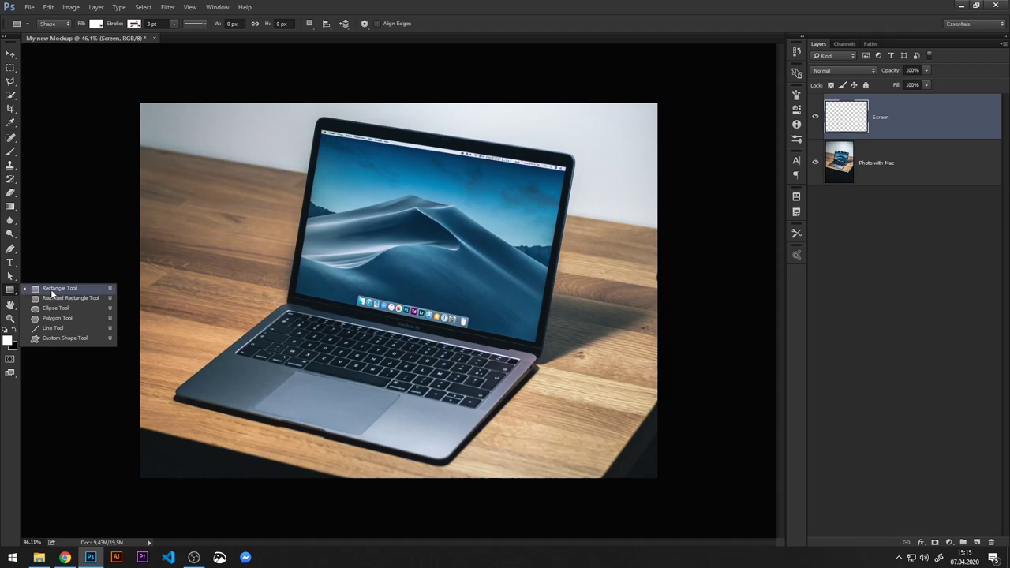
left_click(93, 289)
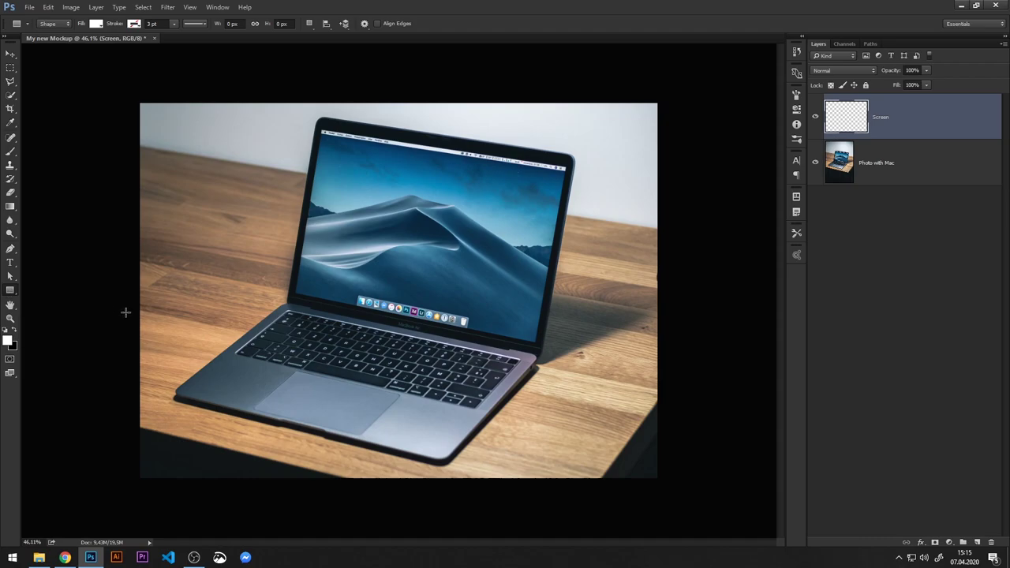
left_click_drag(252, 196, 471, 324)
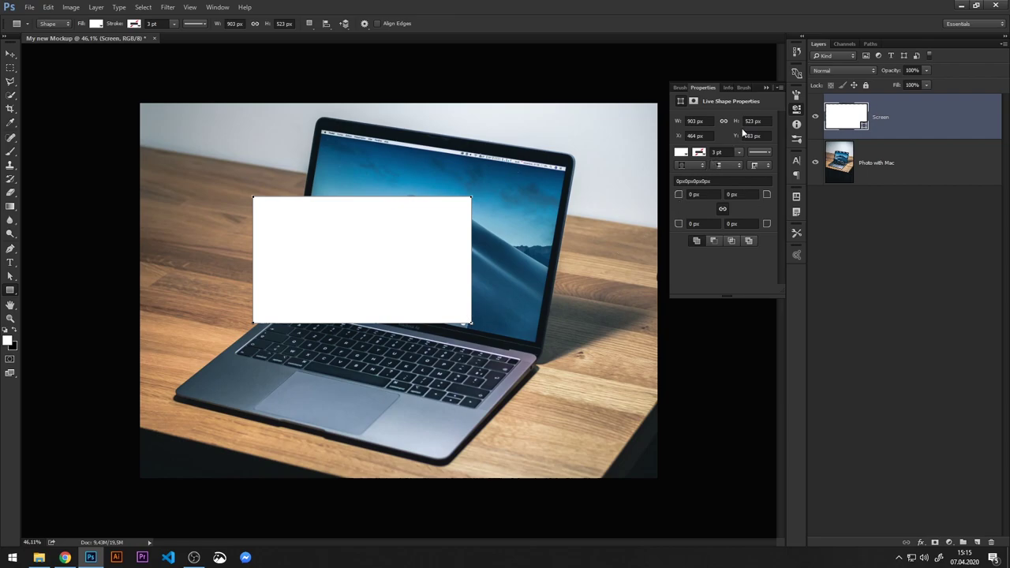
left_click(766, 88)
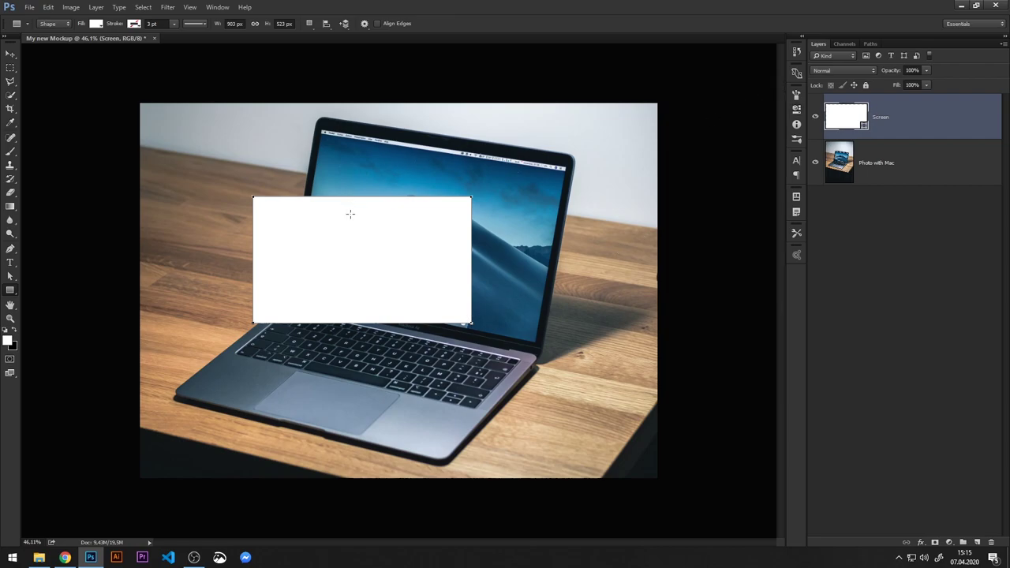
Step: Free-transform the white rectangle to 2880 x 1800 pixels, with width and height set in pixels
left_click(48, 7)
mouse_move(71, 7)
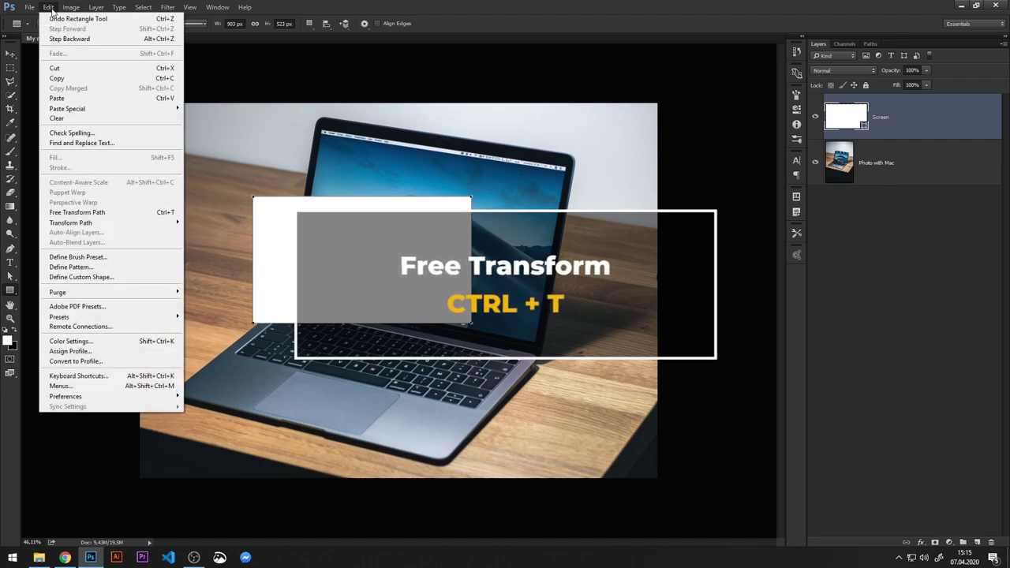
left_click(93, 213)
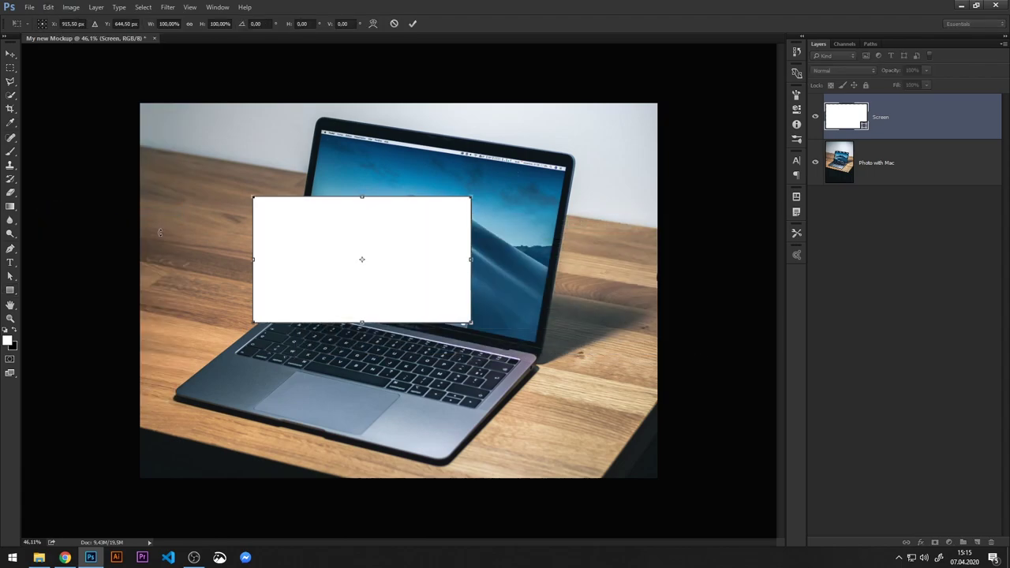
right_click(168, 24)
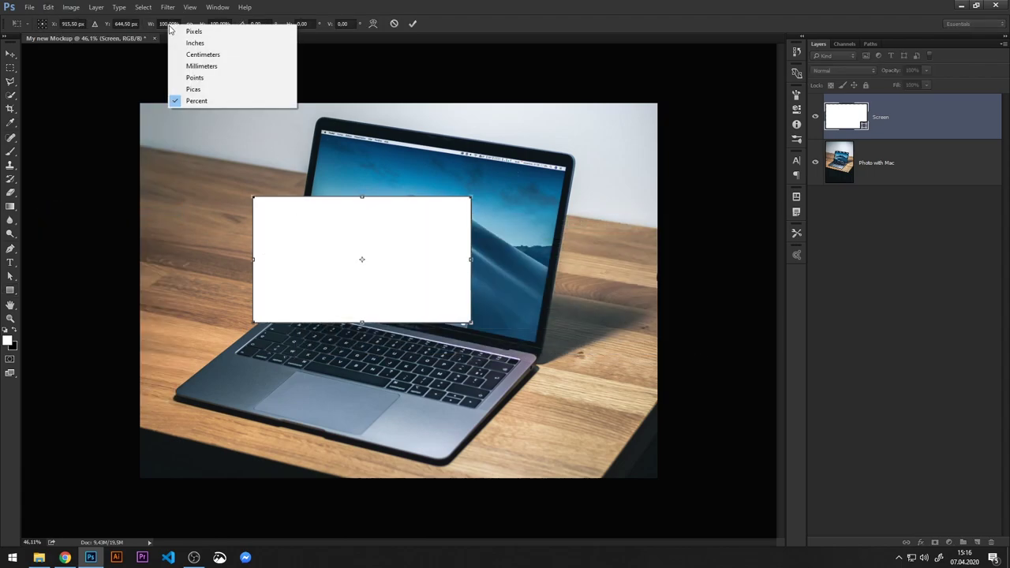
left_click(183, 31)
right_click(219, 24)
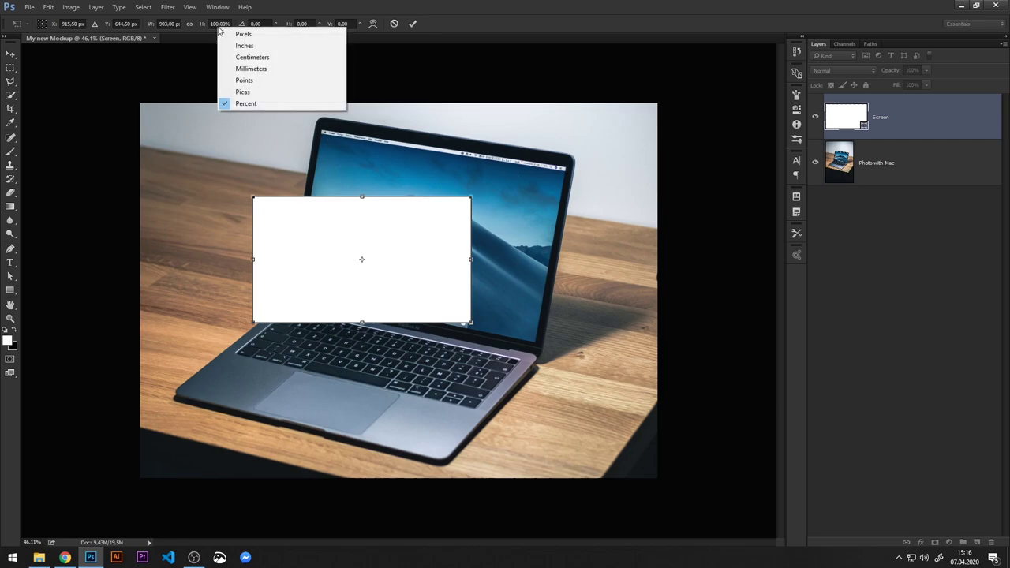
left_click(229, 34)
left_click(168, 23)
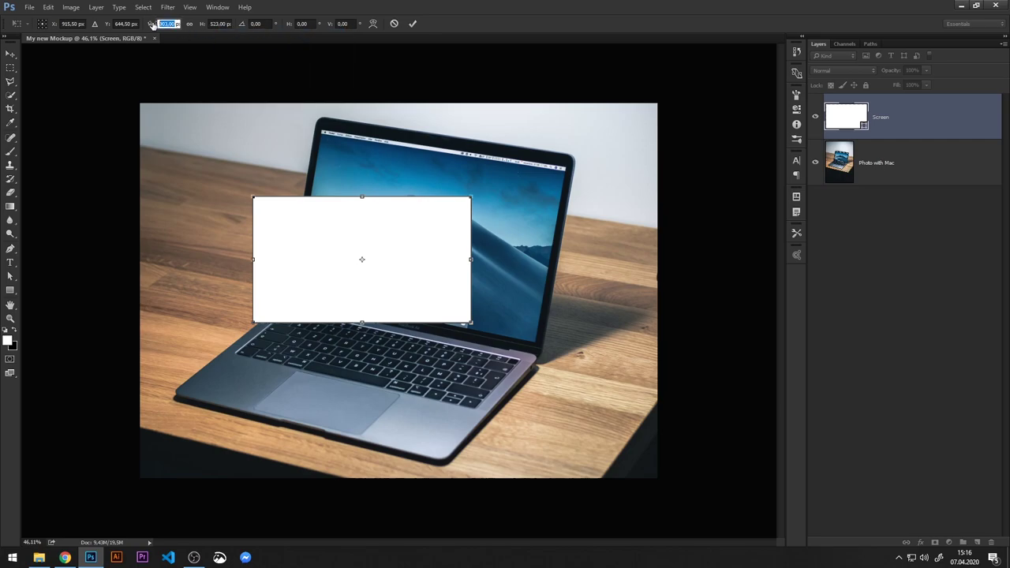
type("19")
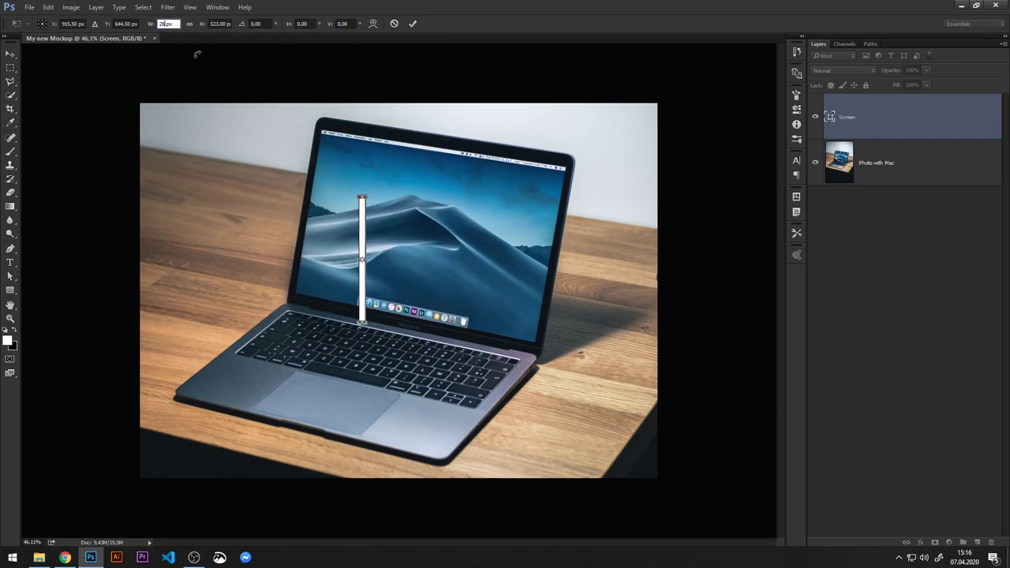
type("20")
key("Tab")
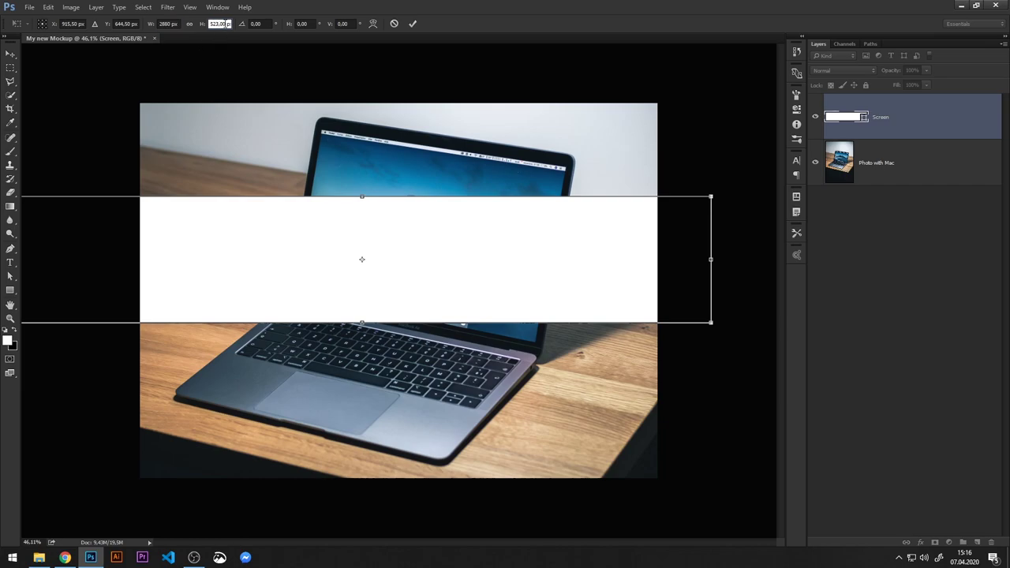
type("180")
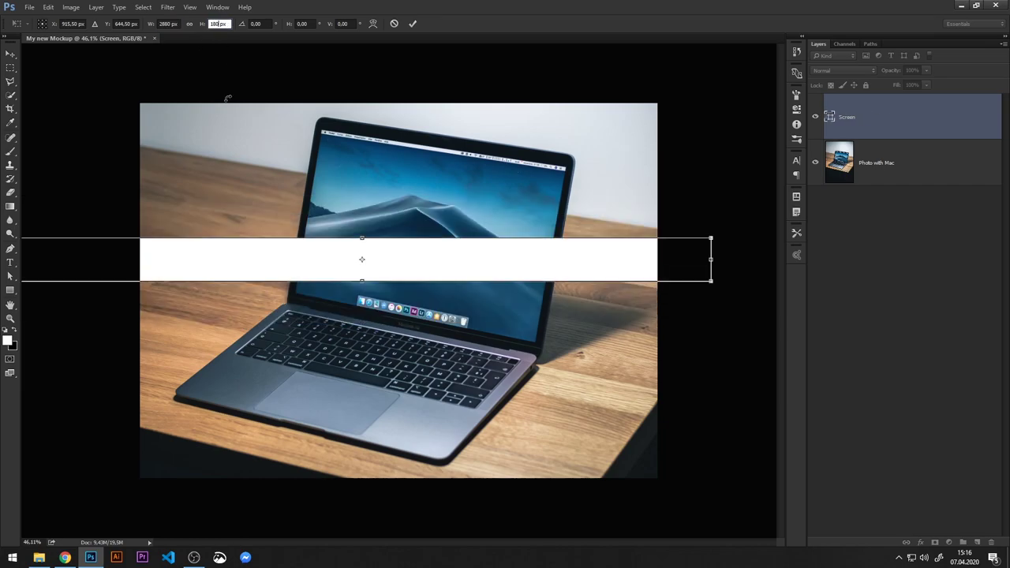
type("0")
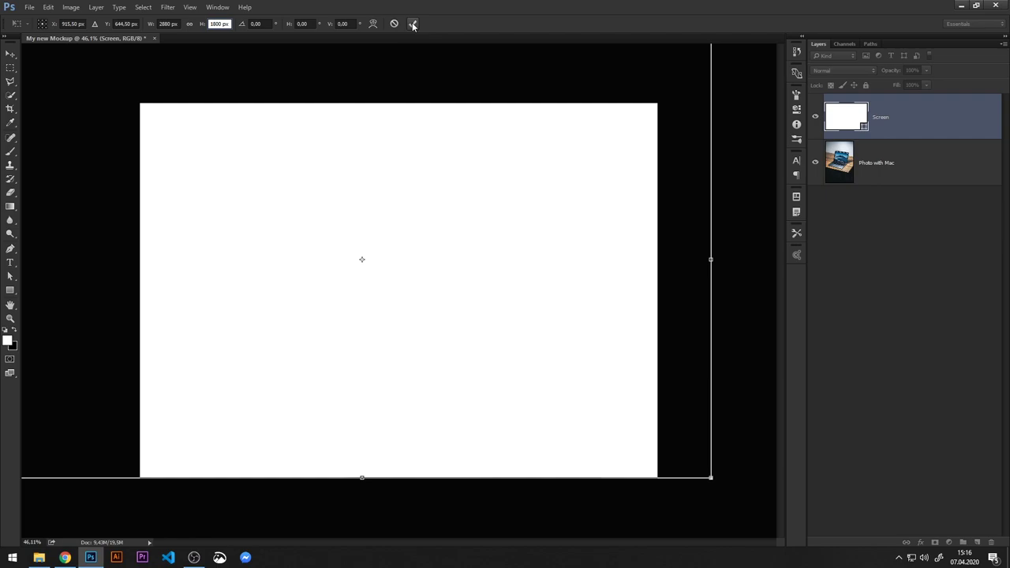
left_click(412, 24)
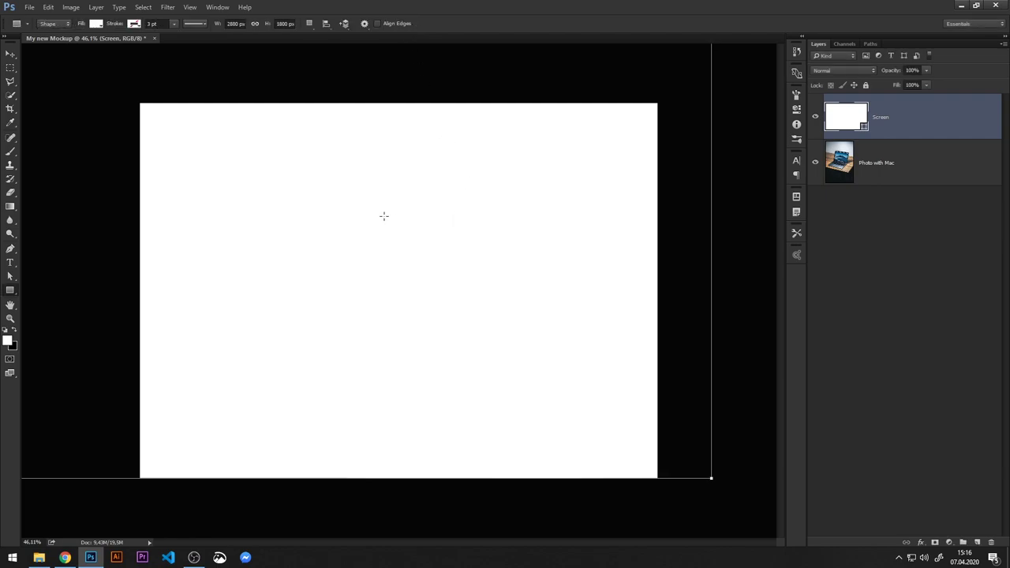
Step: Convert the white Screen layer to a Smart Object from its layer context menu
key("ctrl+minus")
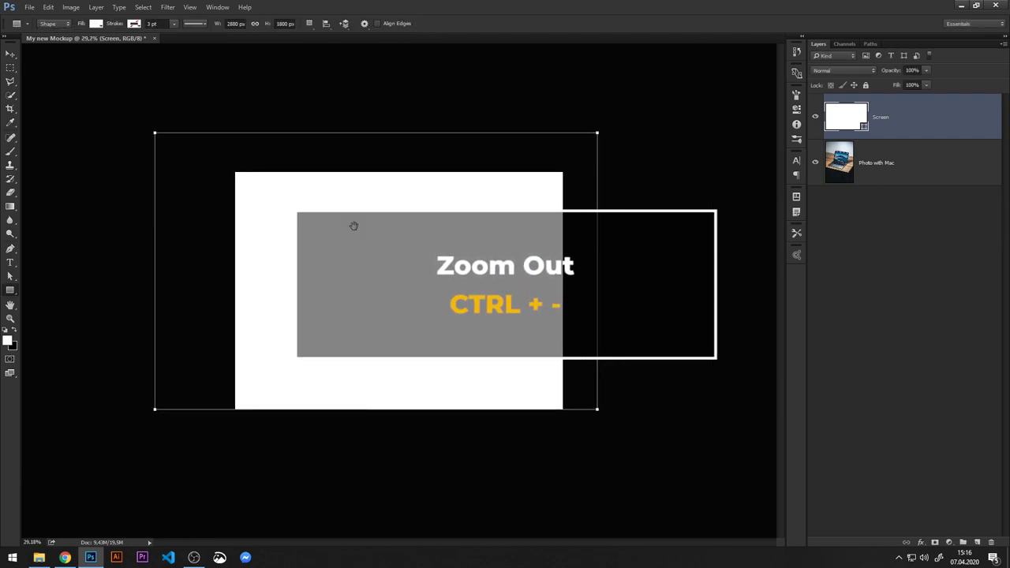
left_click(11, 53)
left_click(856, 298)
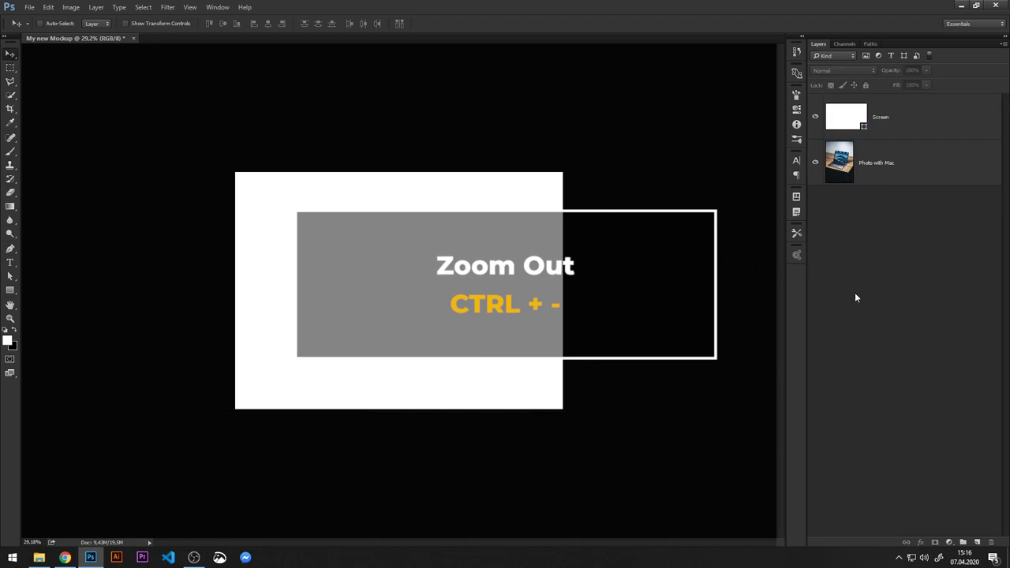
left_click(927, 130)
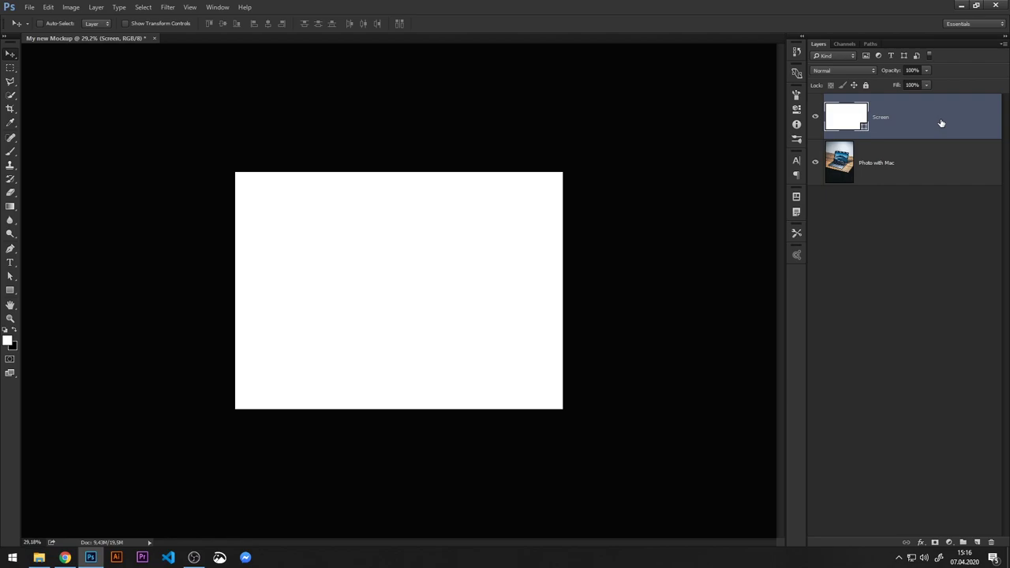
right_click(942, 120)
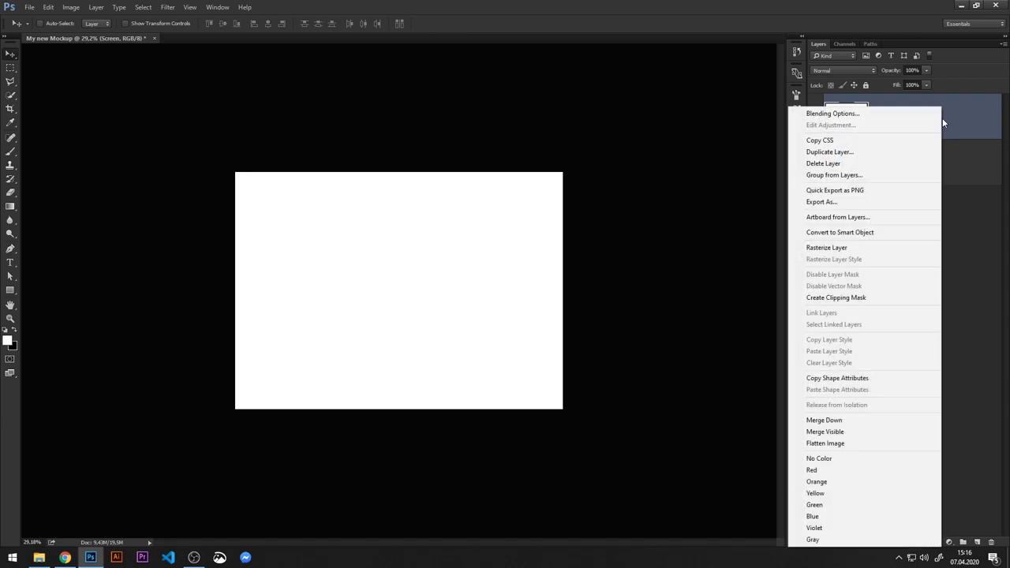
left_click(844, 232)
left_click(816, 117)
left_click(816, 118)
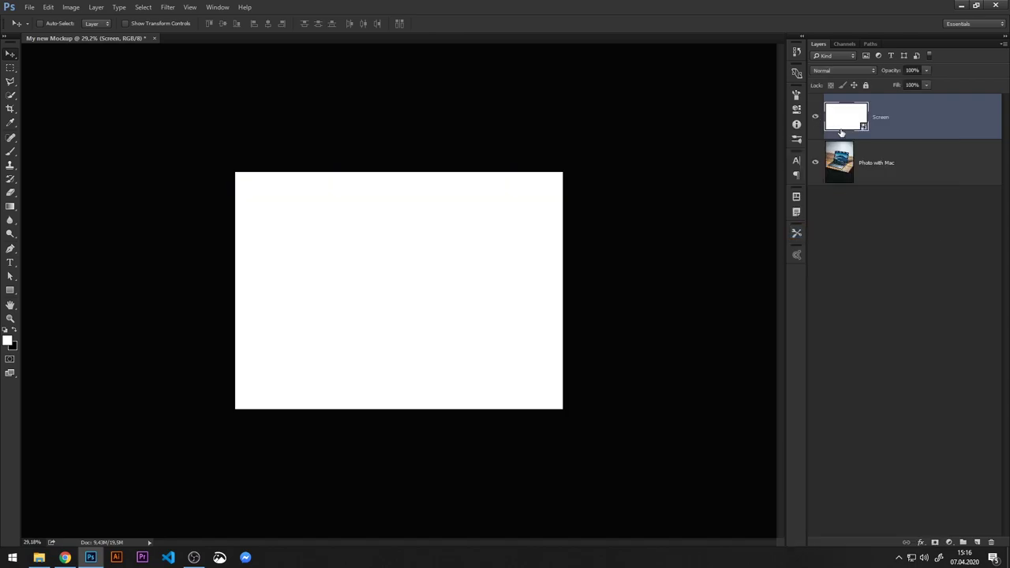
Step: Scale the Screen smart object proportionally to 43.58% over the laptop and set opacity to 50%
left_click(49, 8)
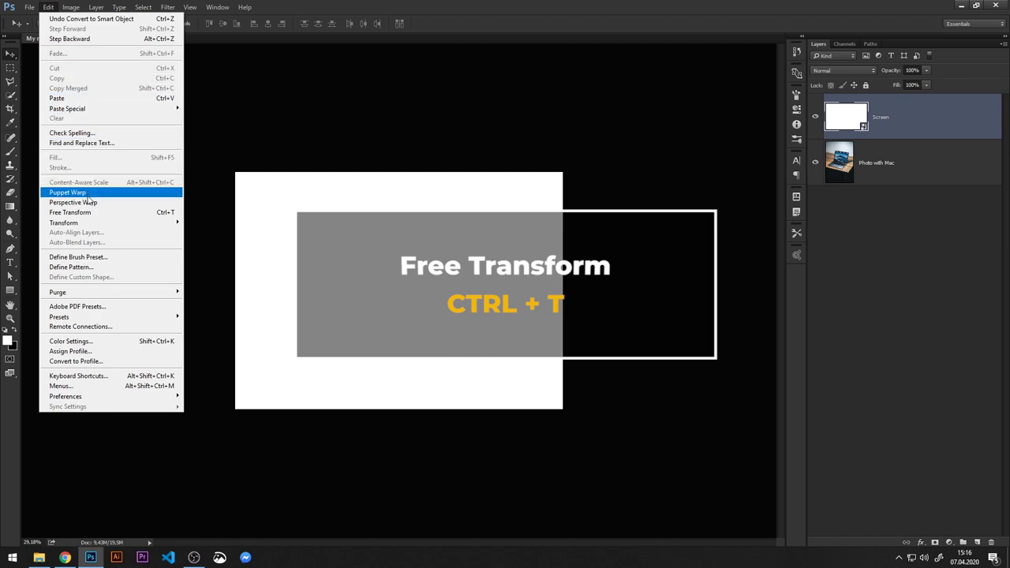
left_click(87, 215)
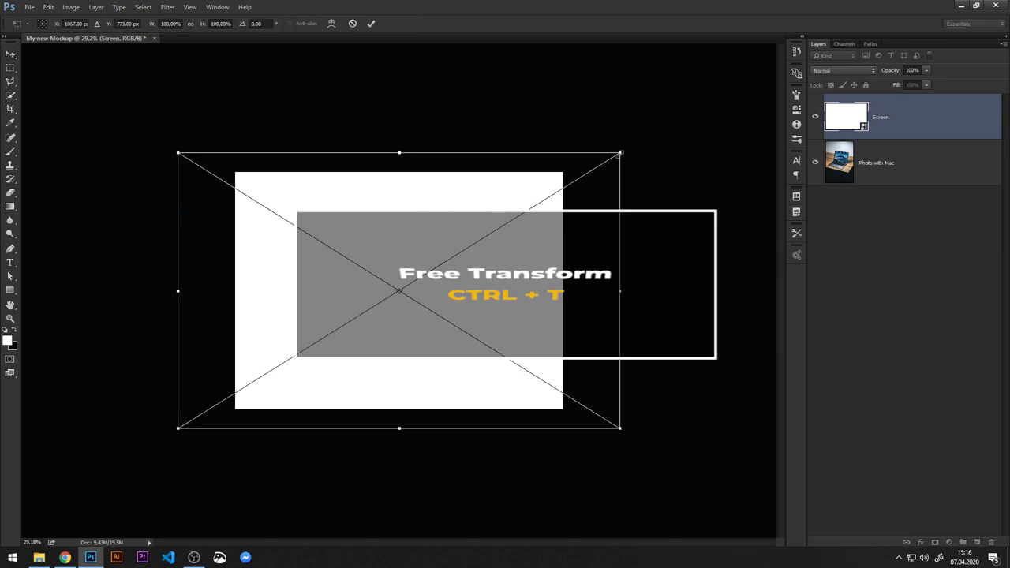
left_click_drag(620, 155, 586, 178)
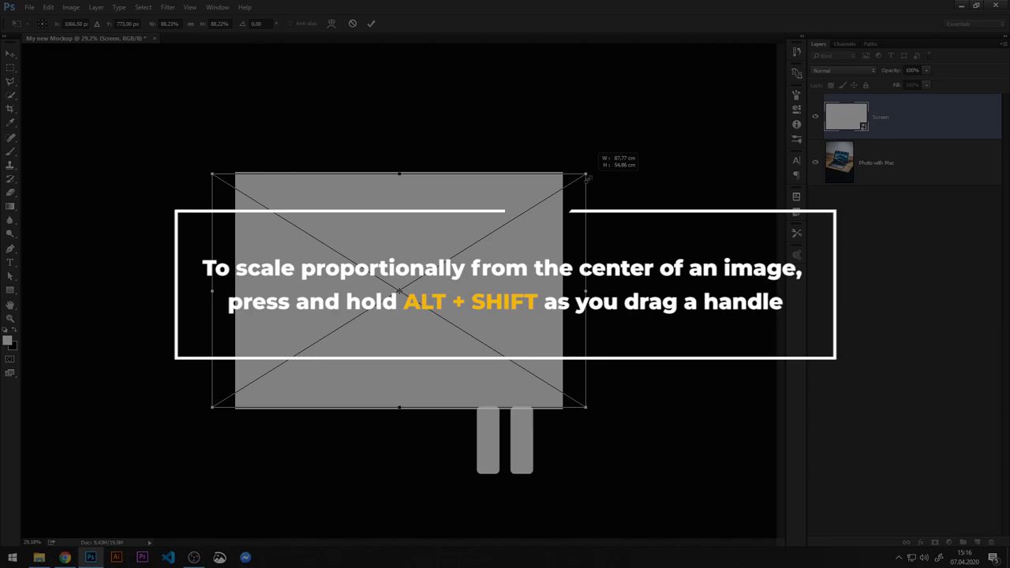
left_click_drag(586, 179, 485, 238)
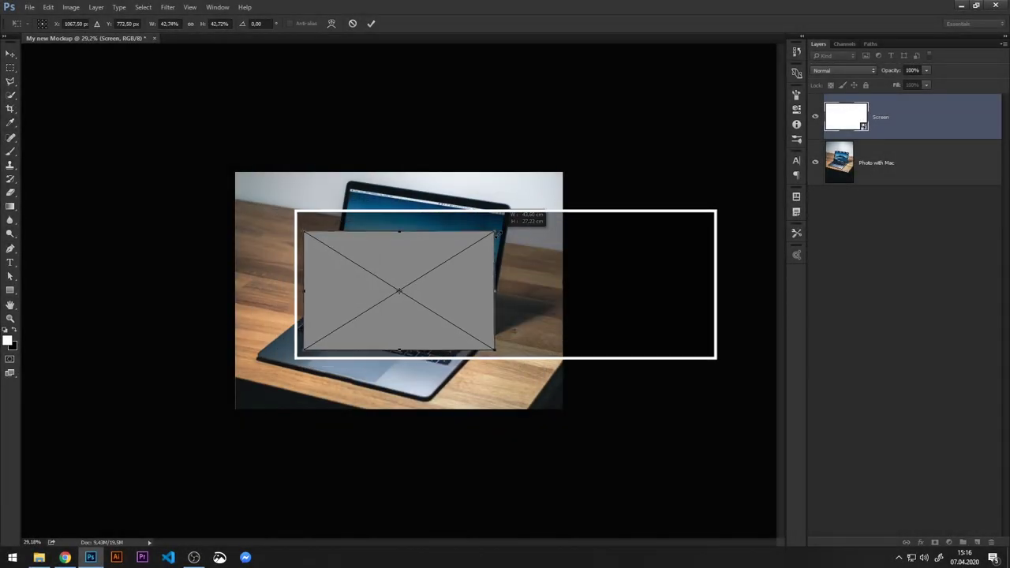
key("ctrl+plus")
left_click_drag(425, 284, 452, 289)
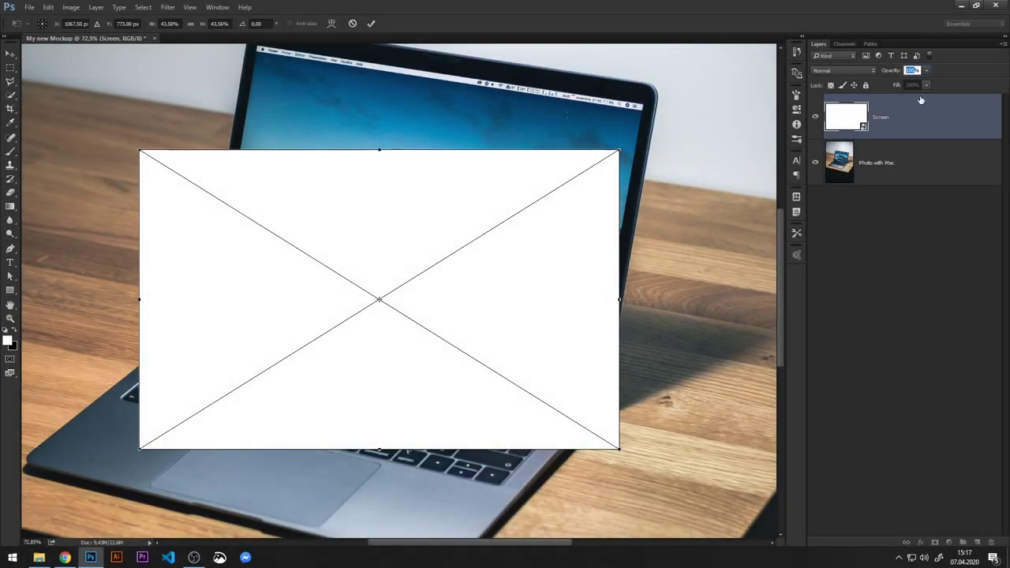
type("50")
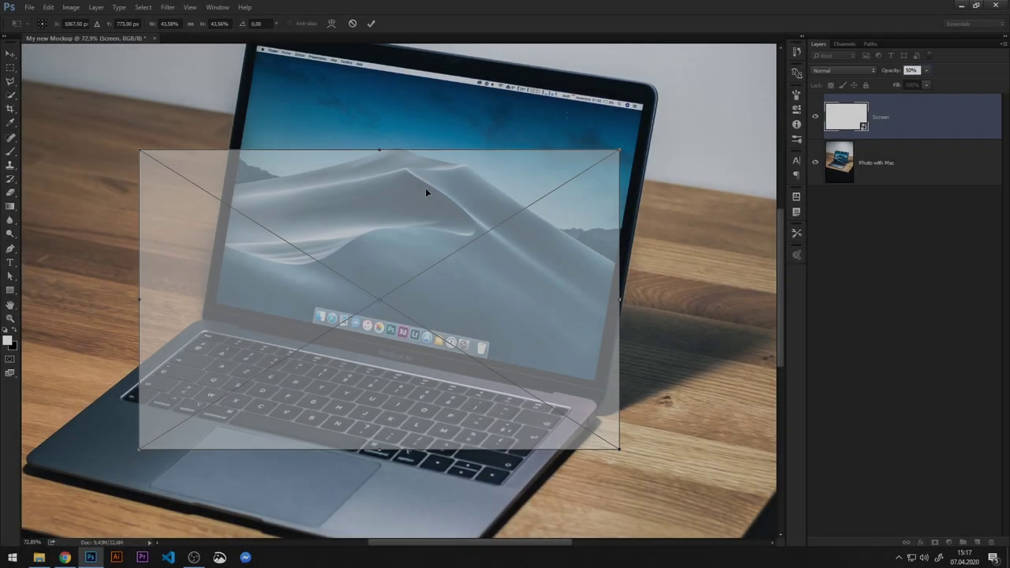
Step: Switch to Distort and pin the Screen layer's top-right and bottom-right corners onto the display's corners
right_click(426, 193)
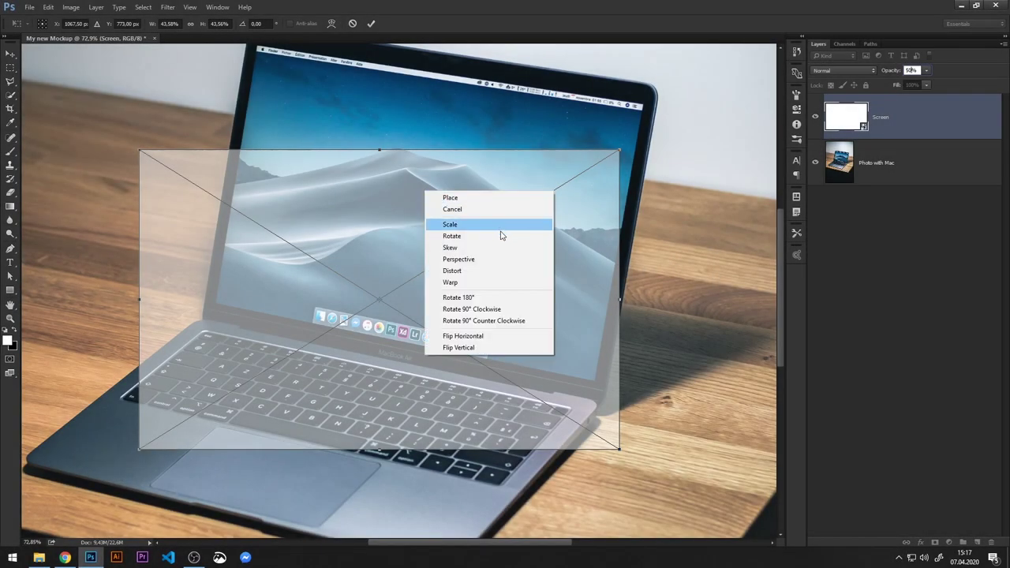
left_click(466, 273)
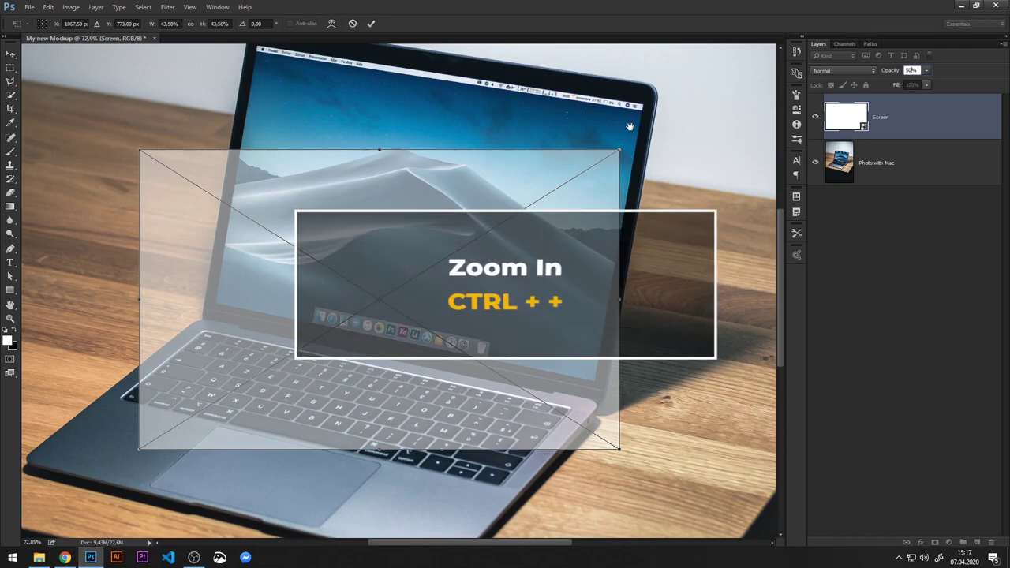
key("ctrl+plus")
left_click_drag(664, 128, 592, 209)
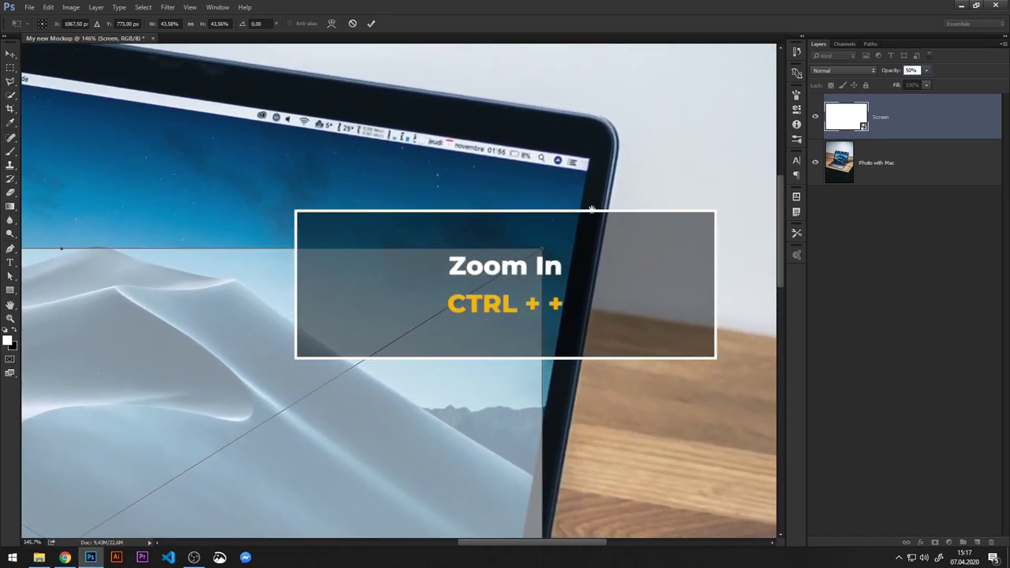
left_click_drag(541, 251, 590, 164)
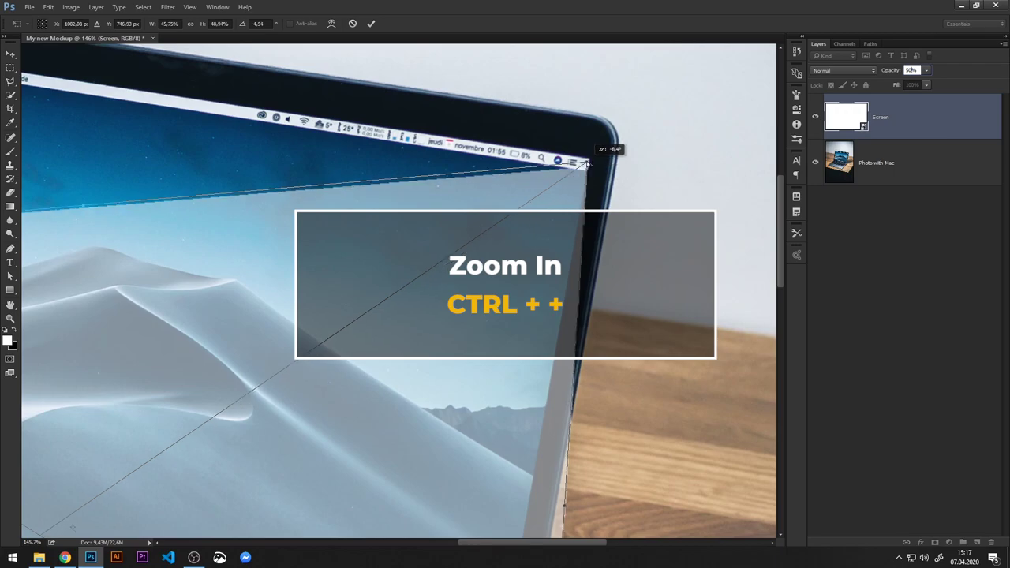
left_click_drag(494, 472, 530, 95)
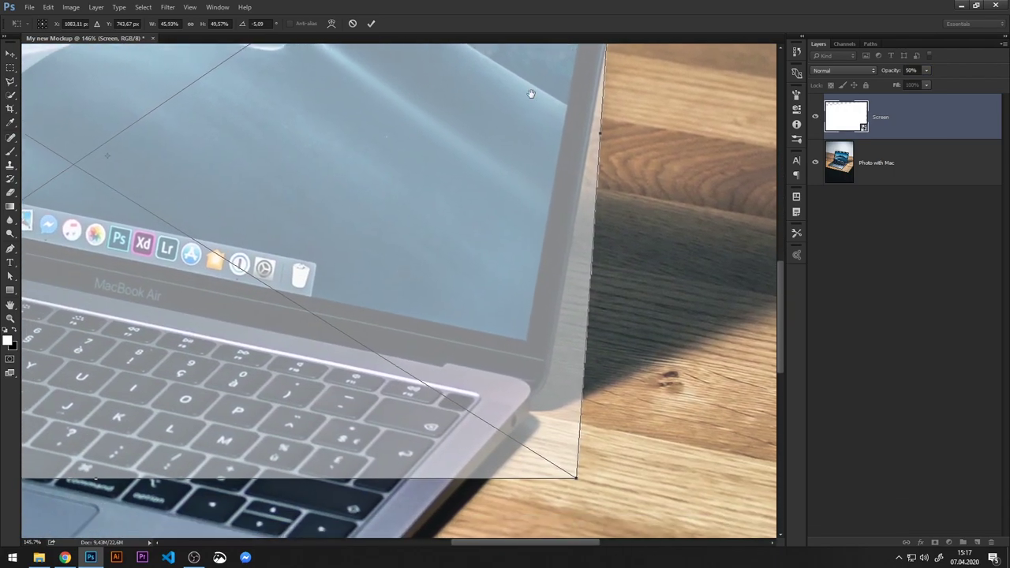
left_click_drag(580, 470, 530, 332)
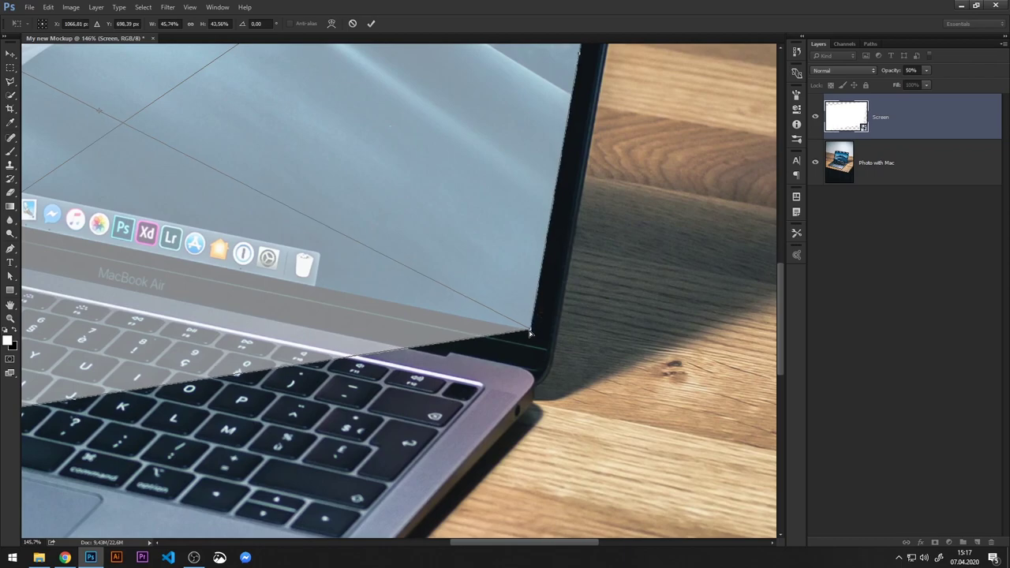
Step: Pin the bottom-left and top-left corners exactly onto the display's matching corners
scroll(649, 280, "down", 2)
scroll(649, 280, "down", 2)
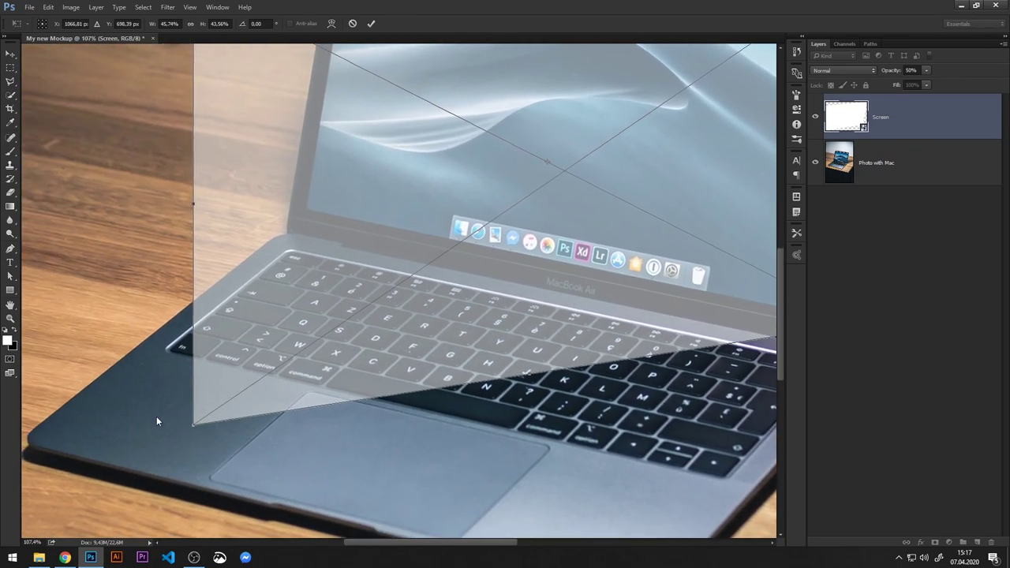
left_click_drag(191, 425, 310, 213)
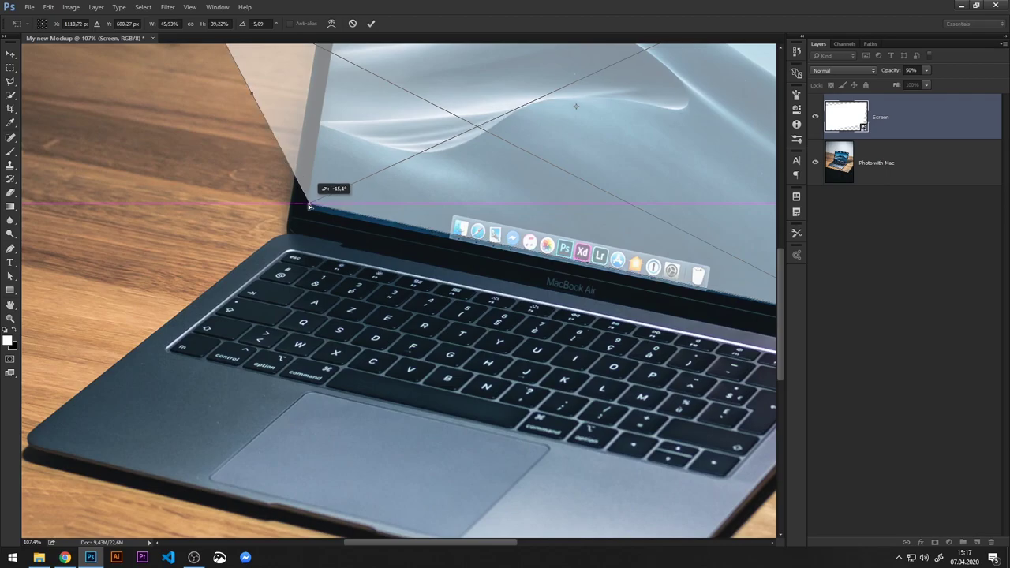
scroll(310, 214, "up", 5)
scroll(340, 213, "up", 5)
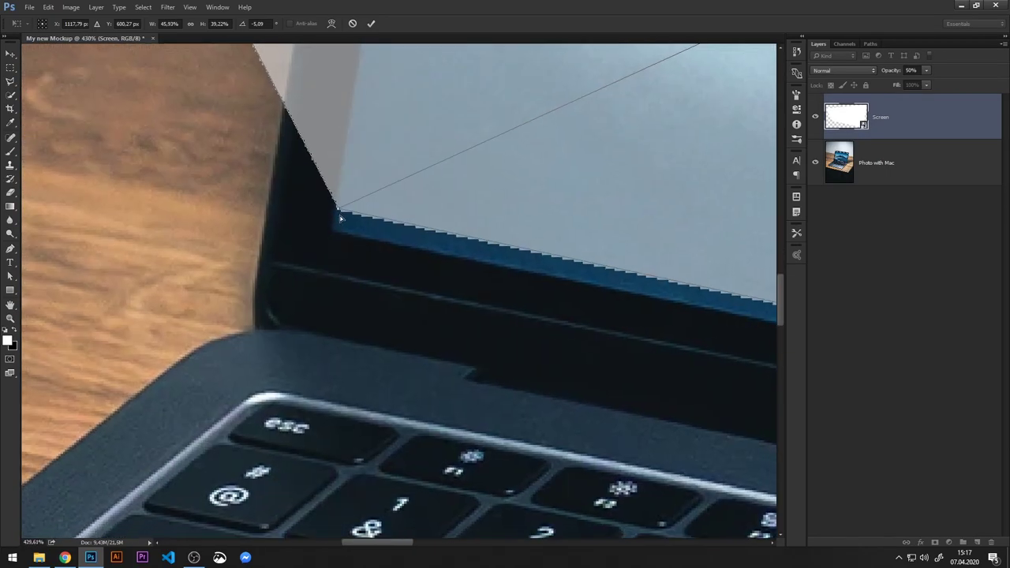
left_click_drag(341, 218, 335, 239)
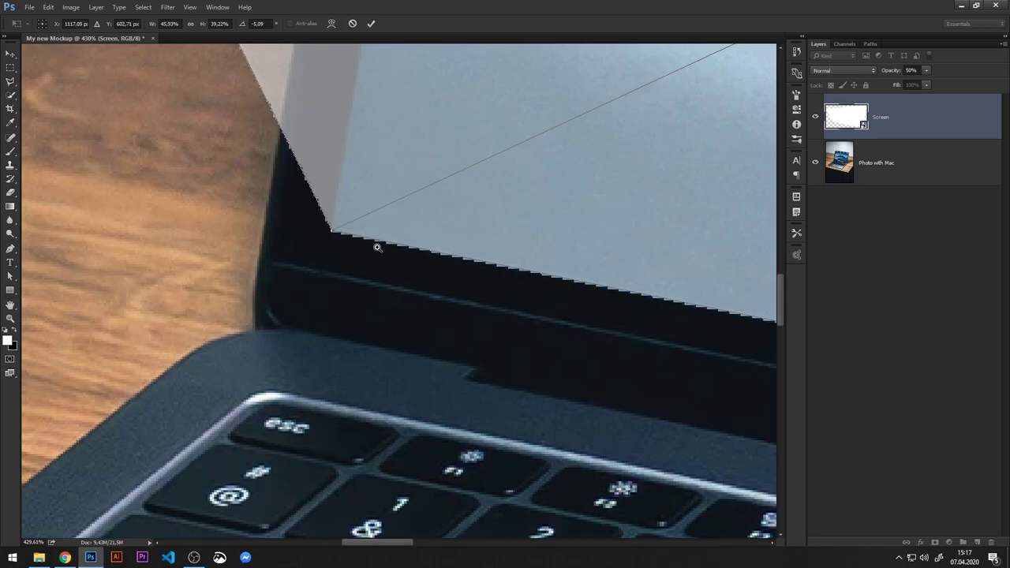
scroll(372, 237, "down", 2)
scroll(433, 277, "up", 1)
scroll(413, 338, "up", 1)
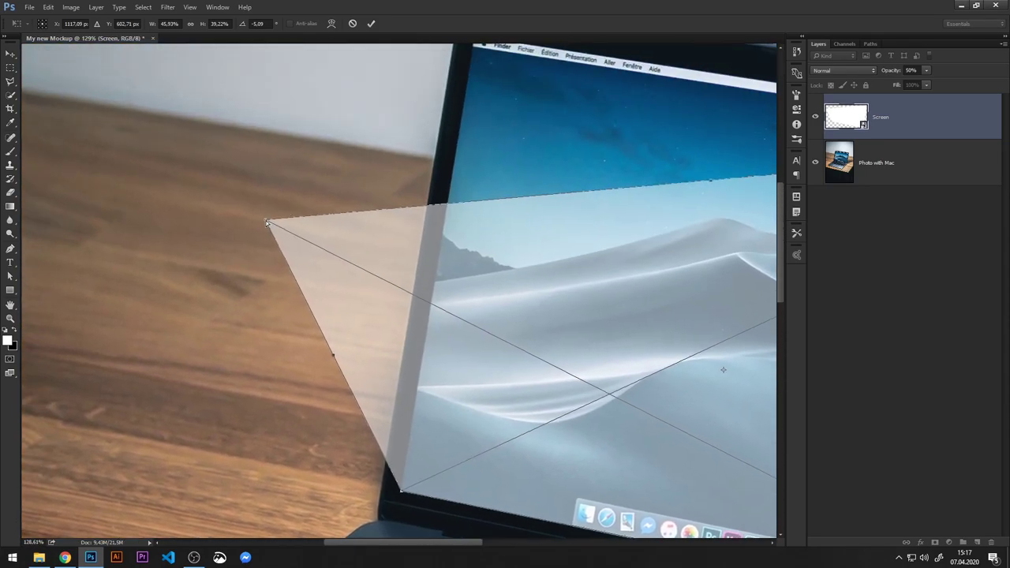
left_click_drag(267, 223, 451, 78)
left_click_drag(513, 127, 443, 254)
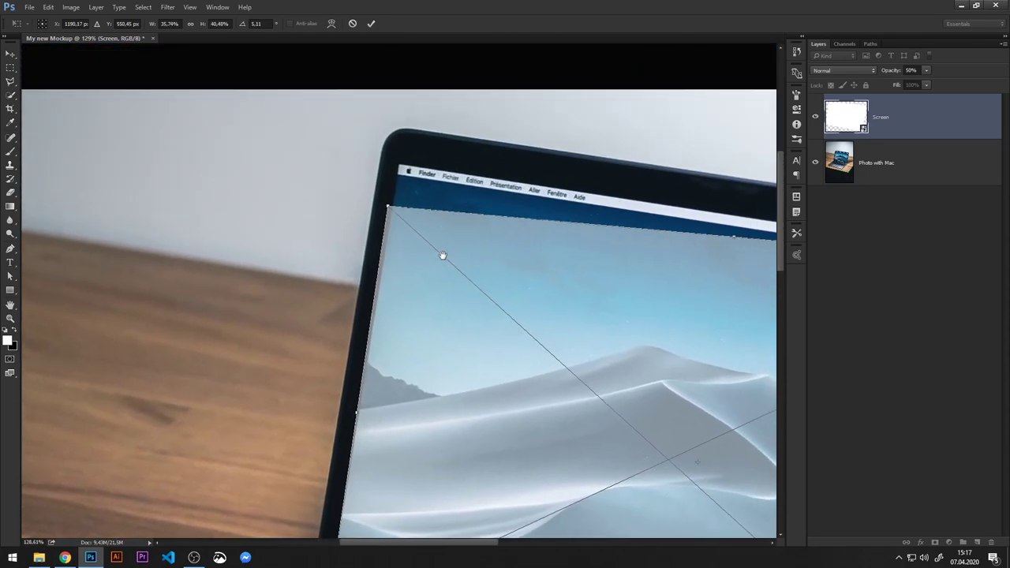
scroll(418, 245, "up", 3)
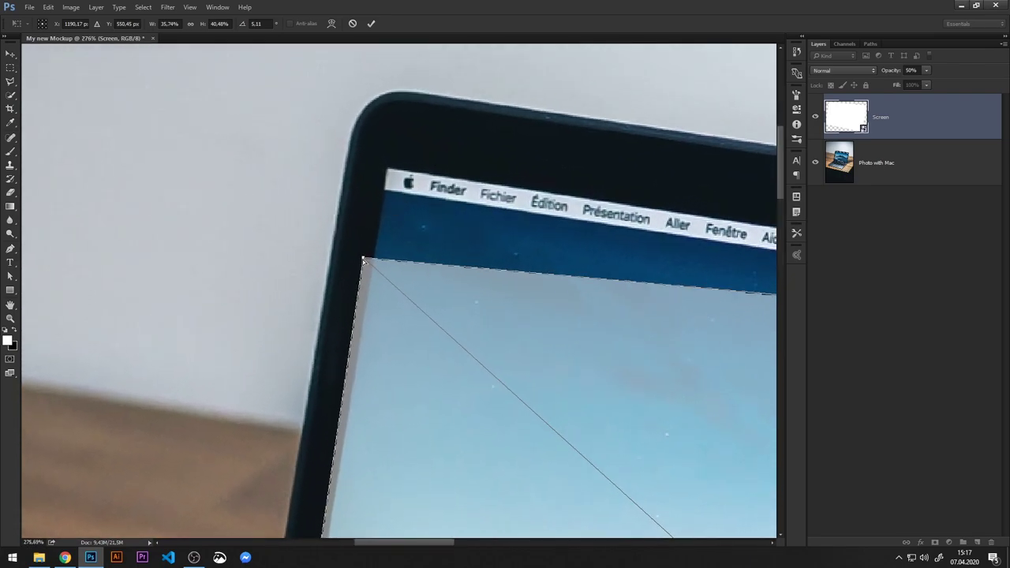
left_click_drag(363, 259, 387, 169)
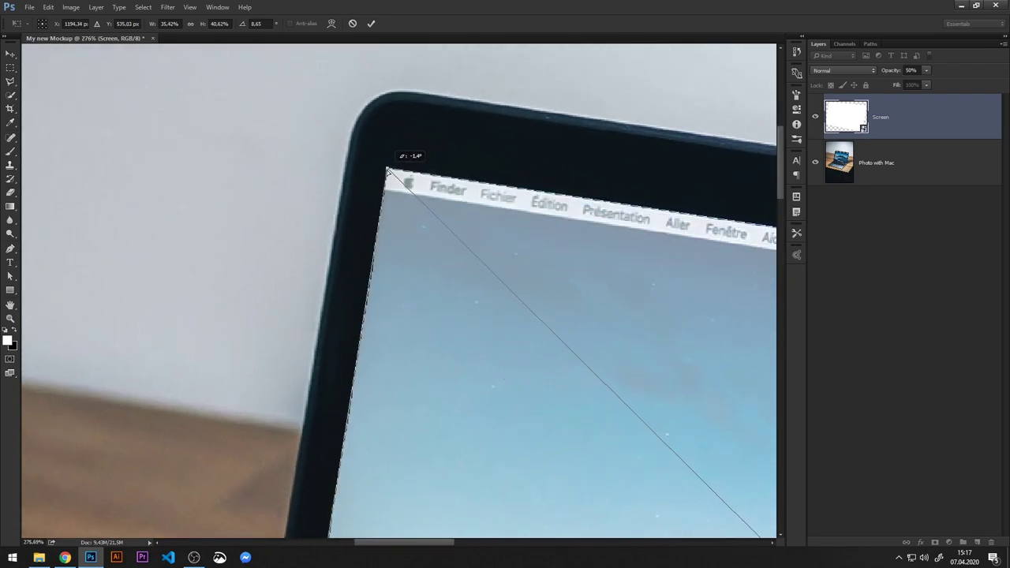
scroll(539, 251, "down", 5)
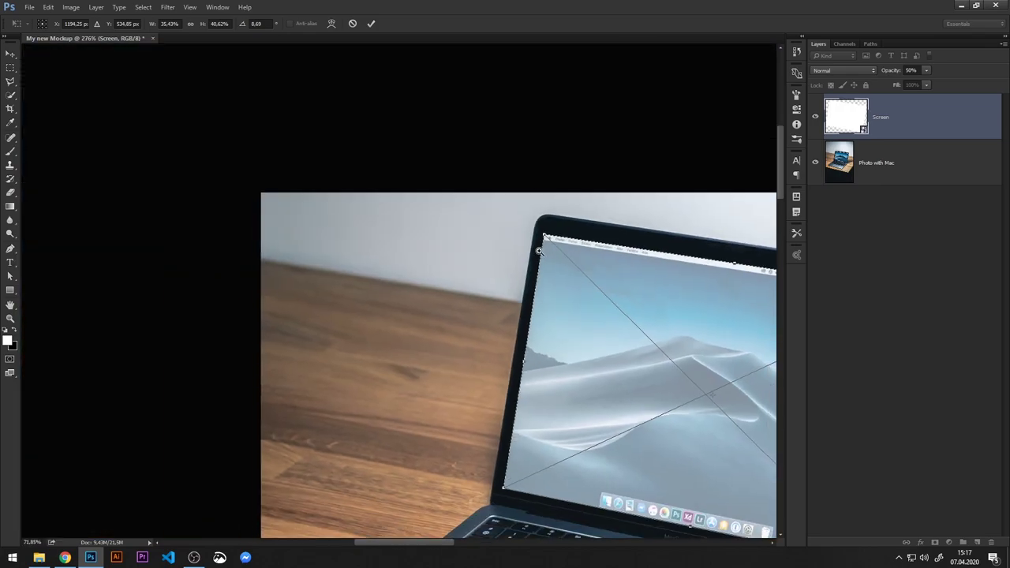
scroll(539, 251, "down", 2)
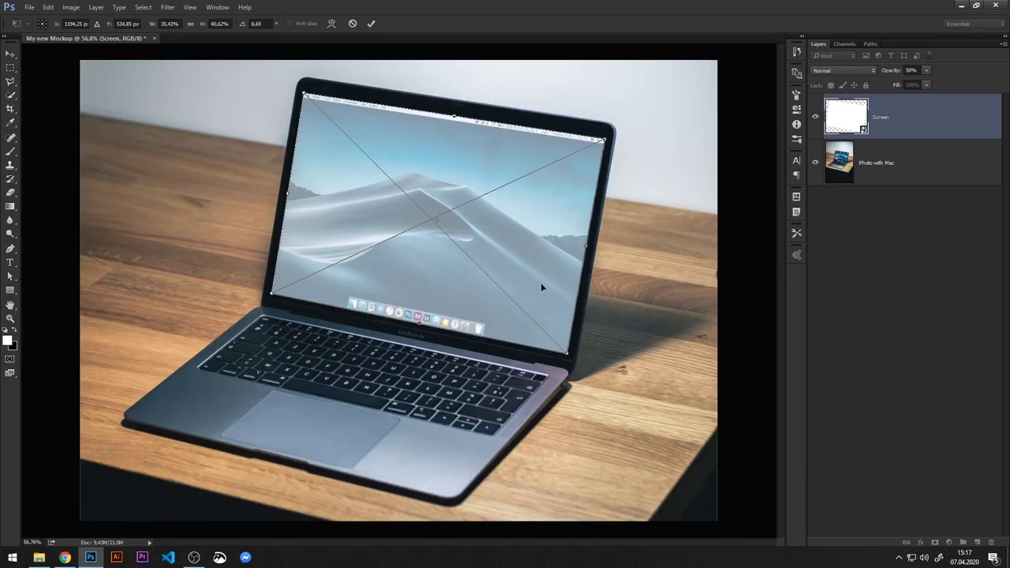
Step: Commit the distortion, return the Screen layer to 100% opacity, and leave it hidden
left_click(371, 25)
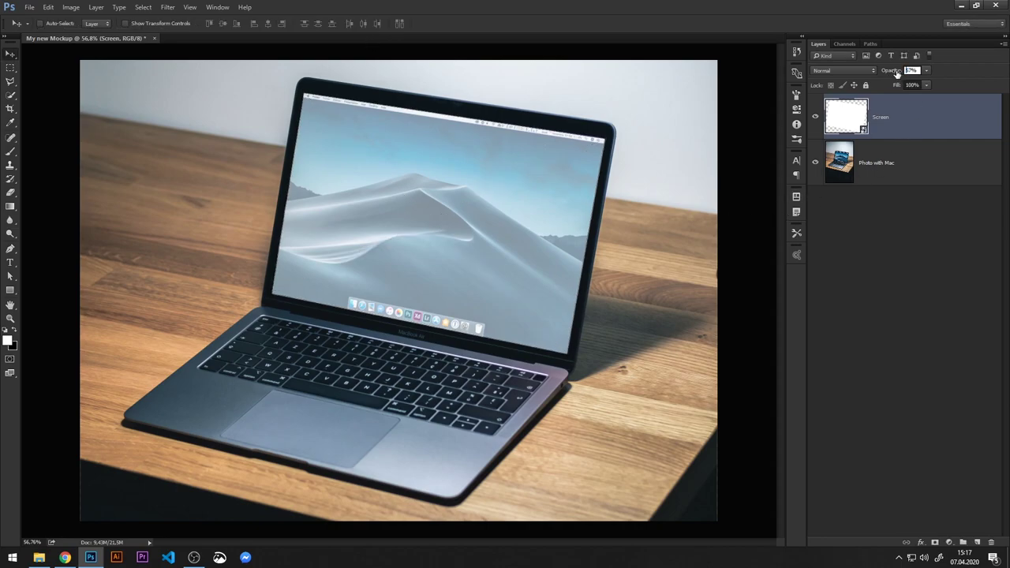
type("100")
key("Return")
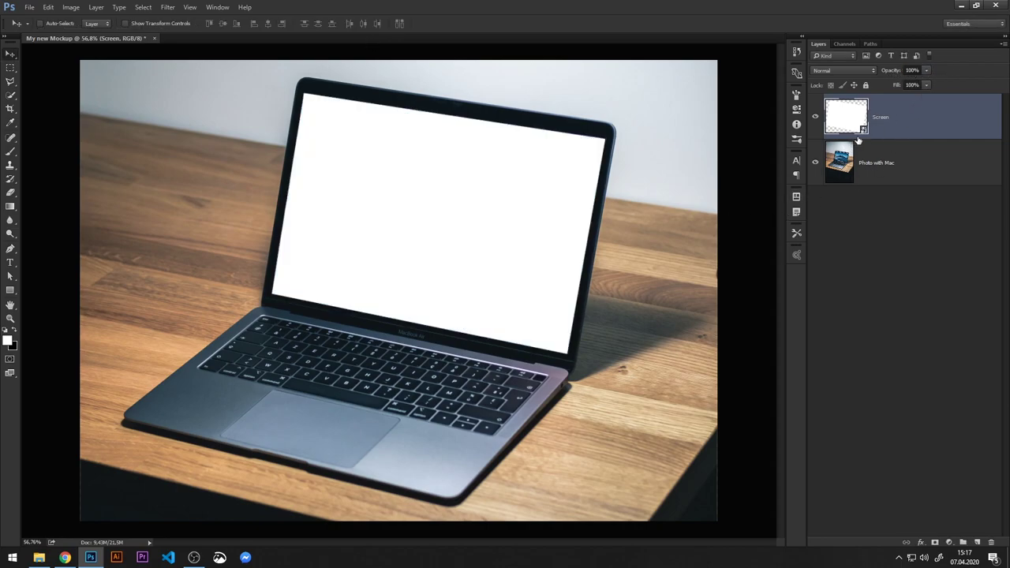
left_click(817, 117)
left_click(817, 117)
left_click(816, 118)
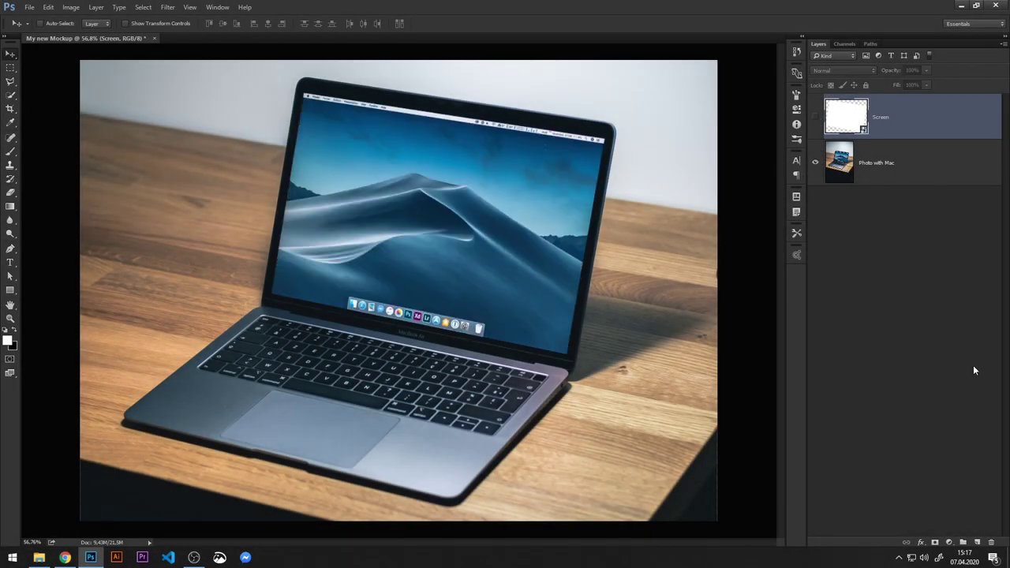
Step: Add a new layer above the photo named 'Light Effects' and zoom in on the lid's top-left corner
left_click(978, 543)
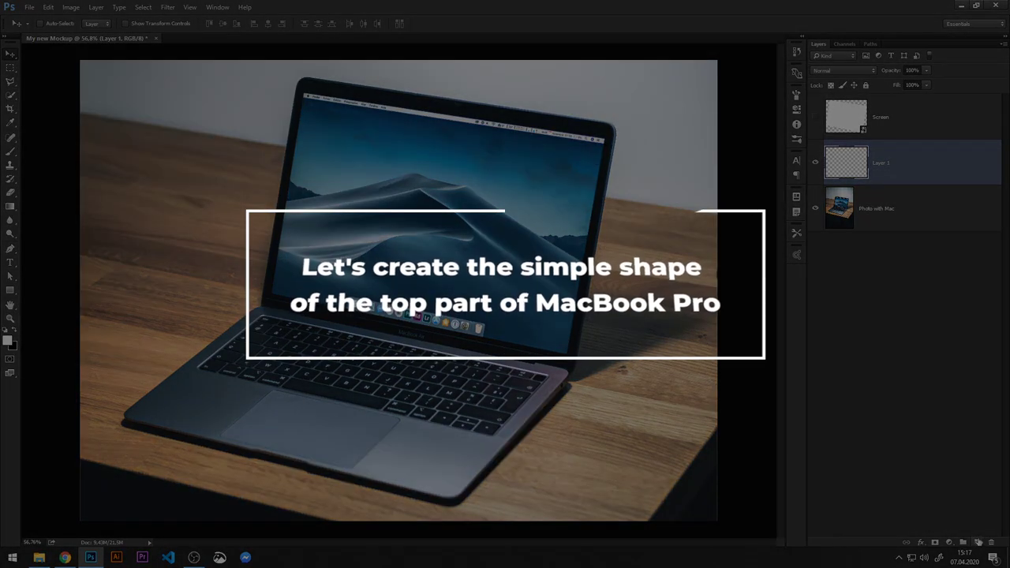
double_click(881, 165)
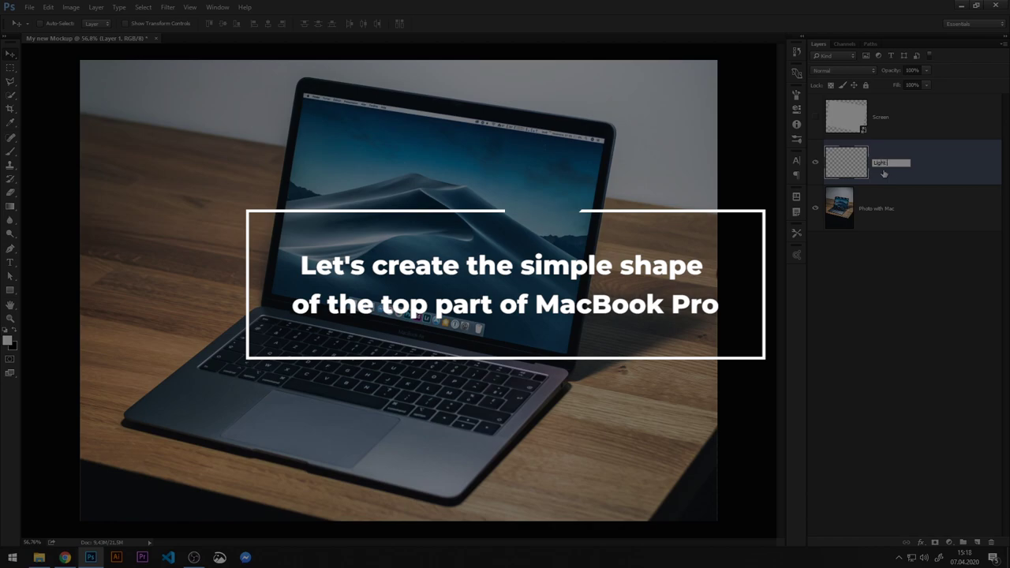
type("Effects")
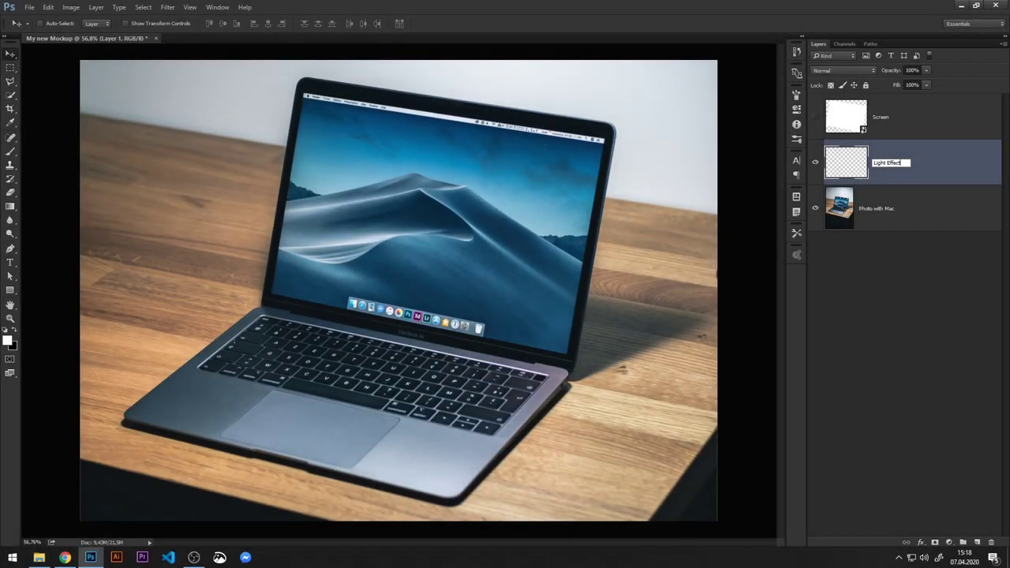
key("Return")
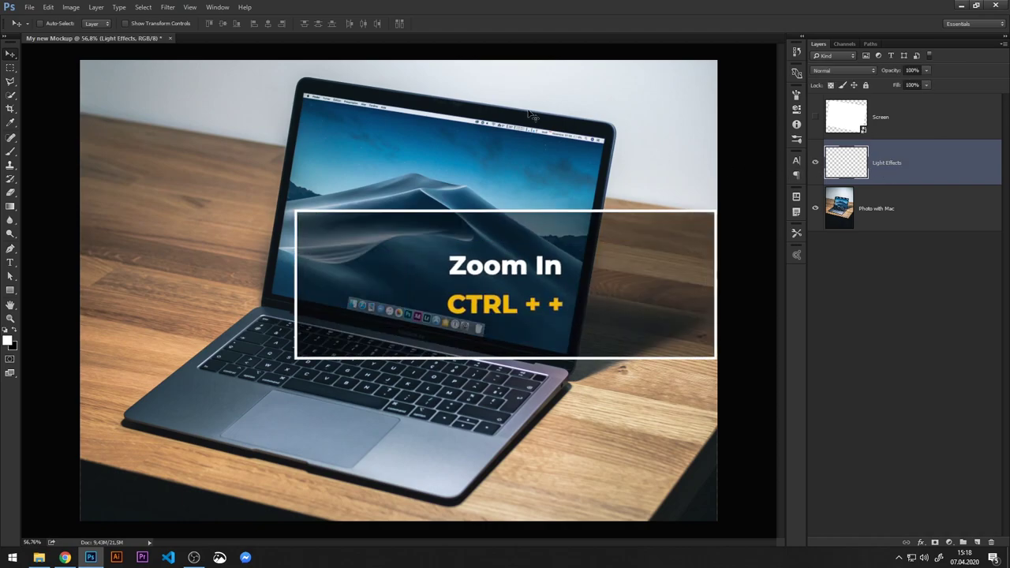
key("ctrl+plus")
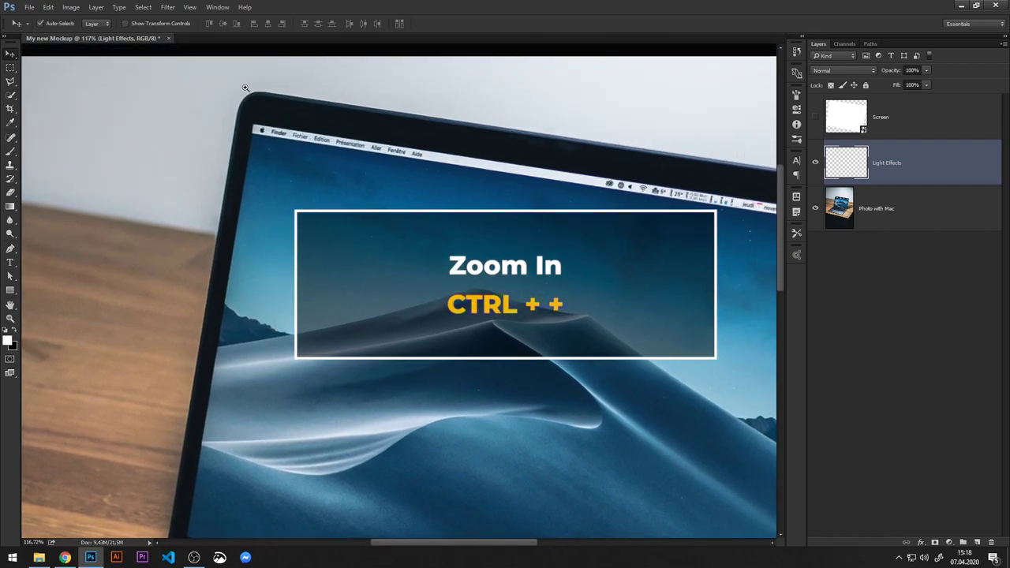
left_click_drag(246, 88, 295, 90)
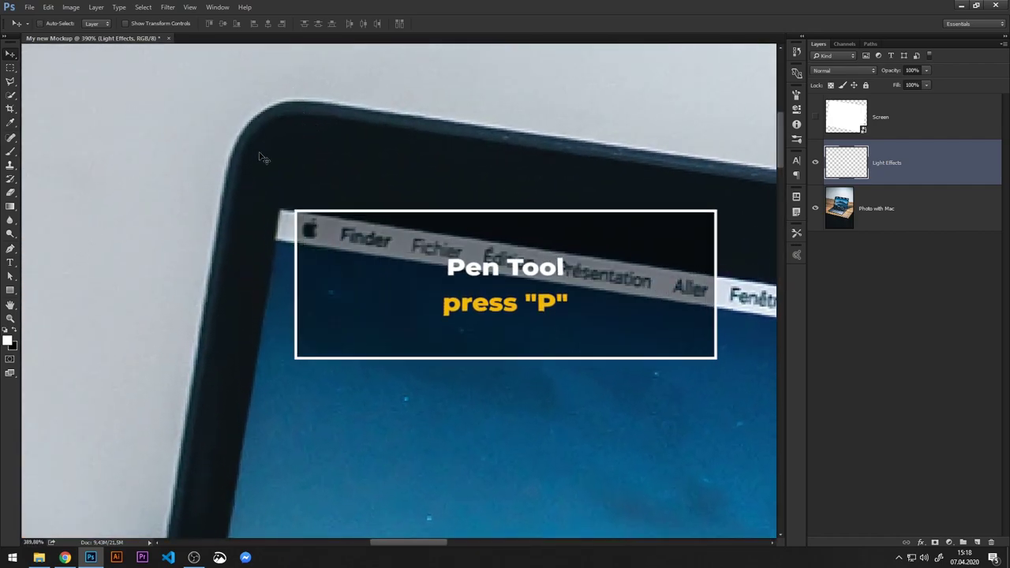
Step: Start a white Pen shape along the lid's top edge, curving around the rounded top-right corner
left_click(10, 250)
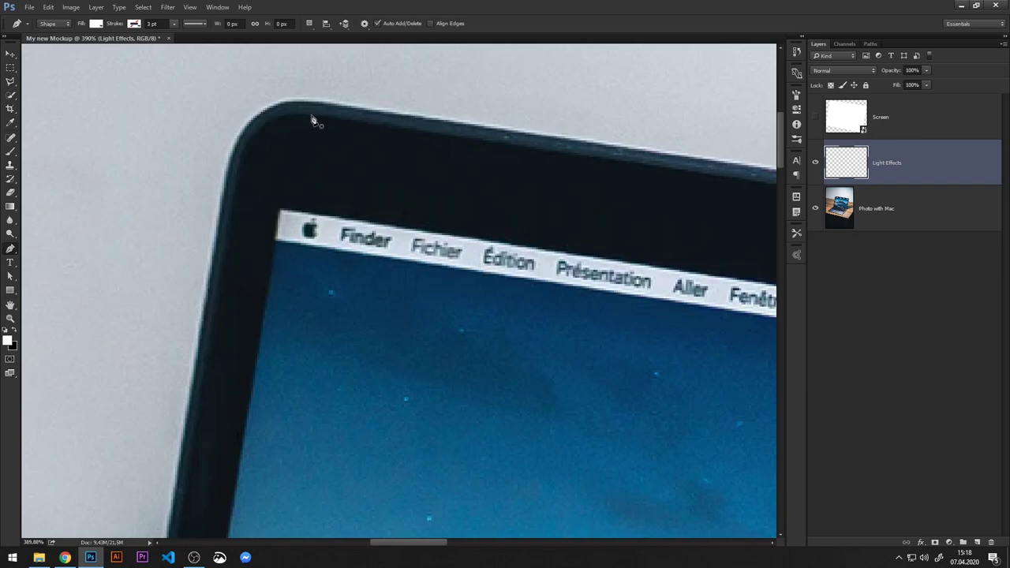
left_click(312, 118)
key("ctrl+minus")
key("ctrl+minus")
key("ctrl+minus")
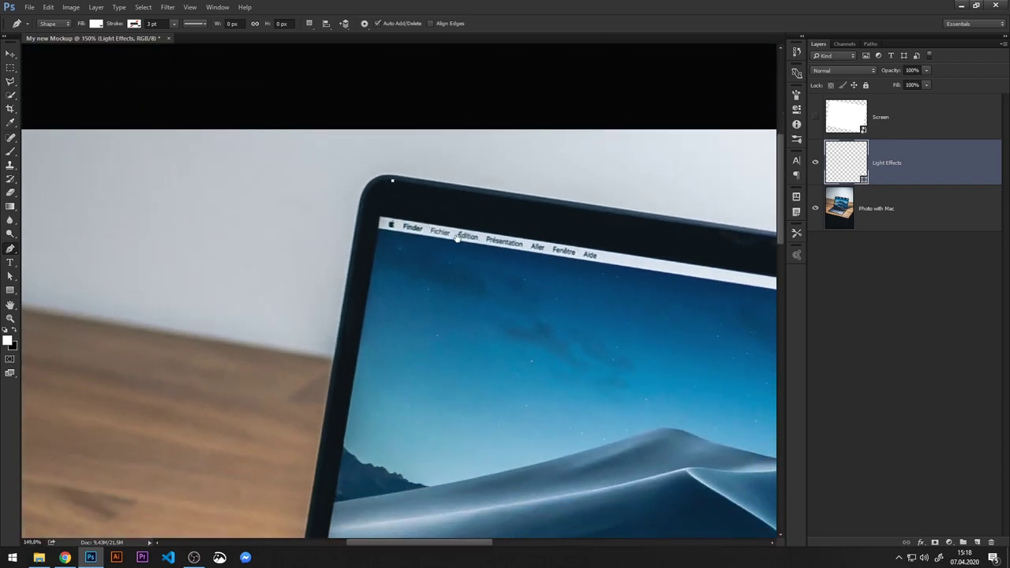
mouse_move(580, 256)
left_mouse_down()
mouse_move(423, 237)
mouse_move(208, 190)
left_mouse_up()
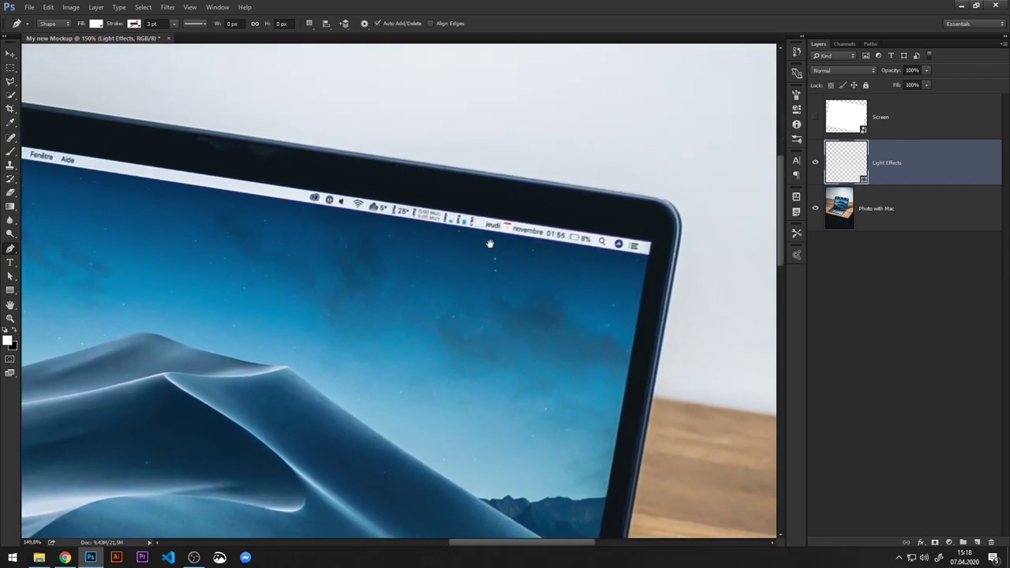
scroll(643, 207, "up", 5)
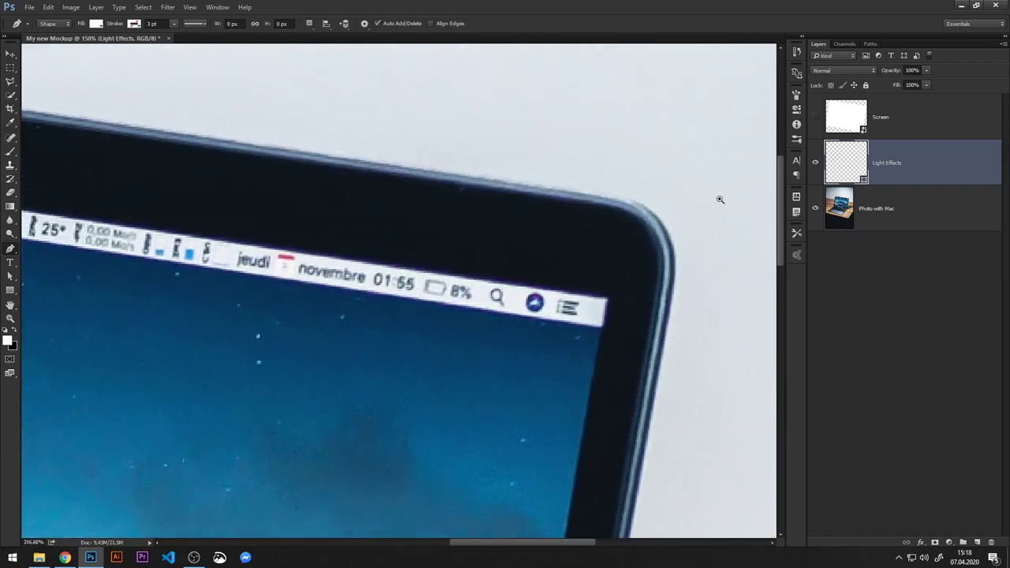
left_click(592, 211)
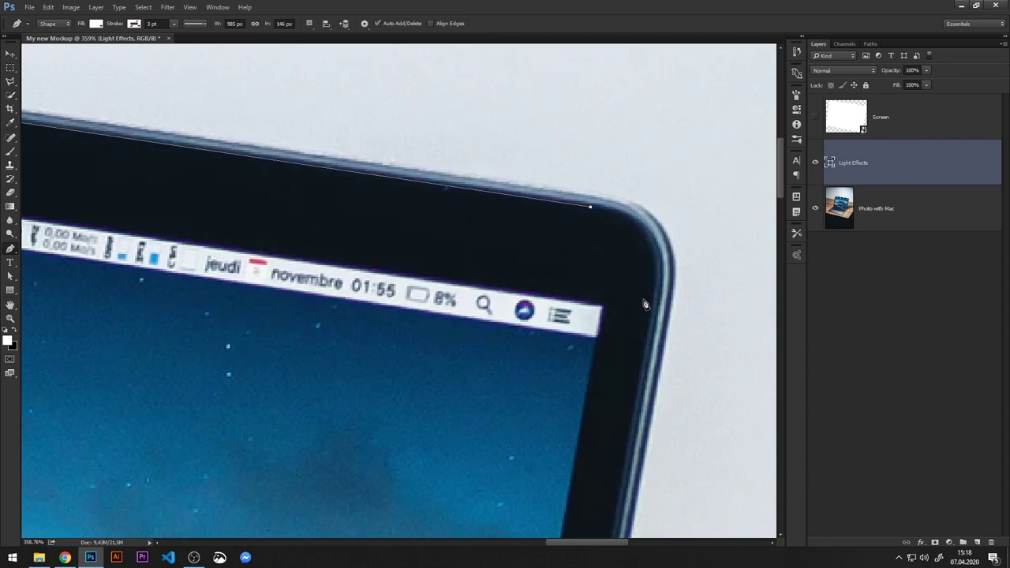
left_click_drag(645, 306, 644, 333)
mouse_move(648, 321)
left_mouse_down()
mouse_move(612, 315)
mouse_move(663, 335)
mouse_move(654, 326)
mouse_move(639, 360)
mouse_move(629, 402)
mouse_move(640, 408)
left_mouse_up()
Step: Continue the shape to the lid's lower-right corner and across to the display's bottom-left corner
scroll(676, 225, "down", 3)
scroll(694, 221, "down", 3)
scroll(682, 131, "down", 4)
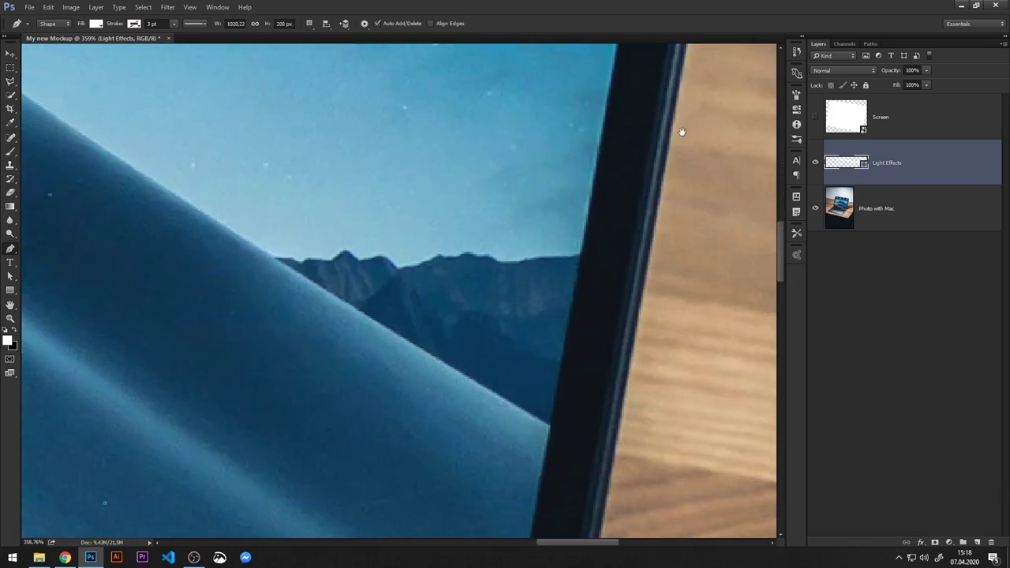
scroll(682, 131, "down", 2)
scroll(708, 102, "down", 3)
scroll(687, 138, "down", 2)
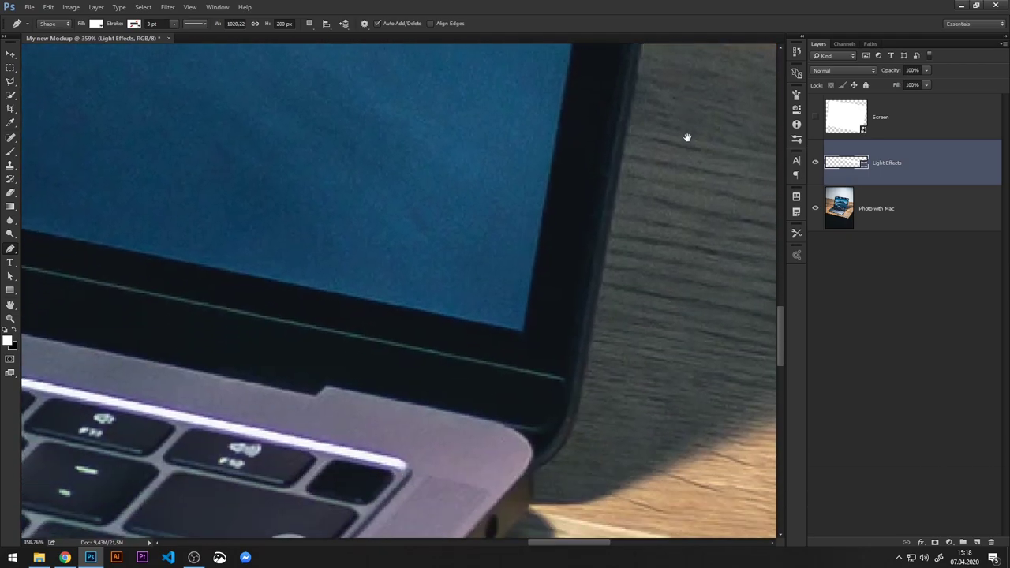
left_click(561, 375)
scroll(555, 371, "down", 3)
scroll(555, 371, "down", 1)
left_click_drag(344, 251, 713, 292)
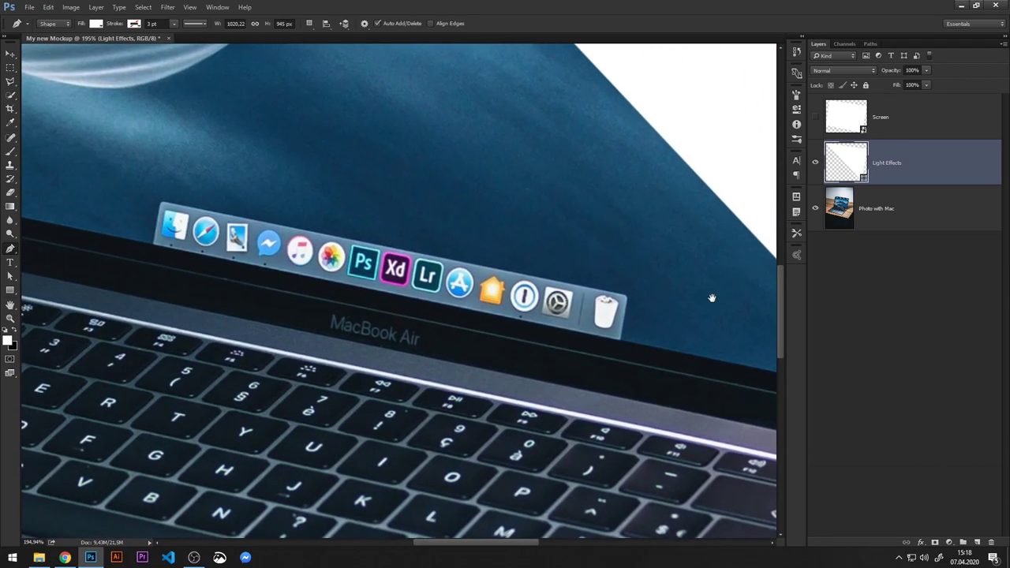
left_click_drag(195, 171, 435, 232)
scroll(355, 266, "up", 1)
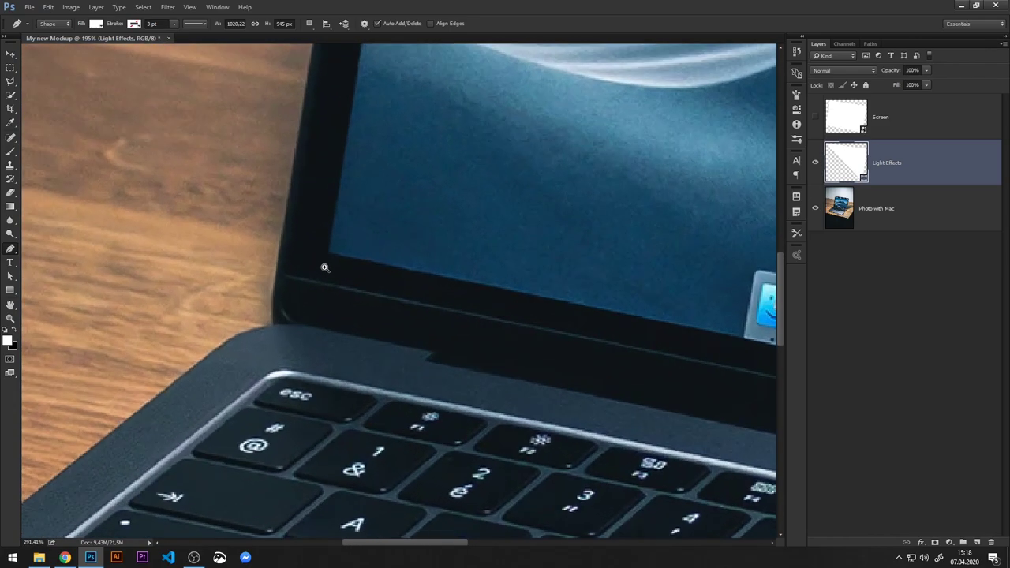
scroll(320, 273, "up", 2)
scroll(304, 279, "down", 1)
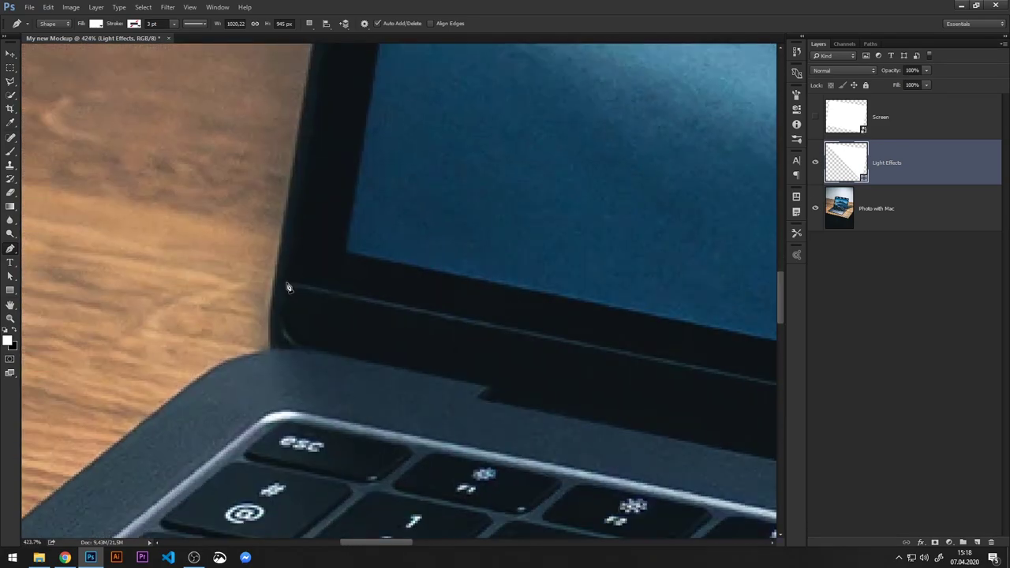
left_click(289, 286)
scroll(363, 241, "down", 2)
Step: Add the top-left anchor, curve it into the lid's rounded corner, and finish the path
scroll(408, 210, "down", 5)
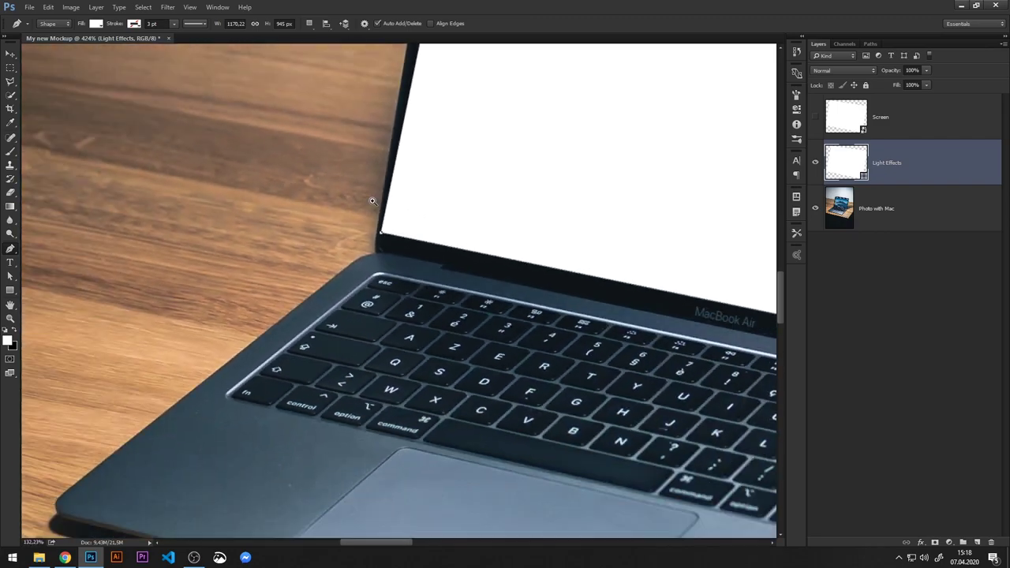
mouse_move(462, 119)
left_mouse_down()
mouse_move(429, 334)
mouse_move(491, 165)
left_mouse_up()
scroll(471, 225, "down", 2)
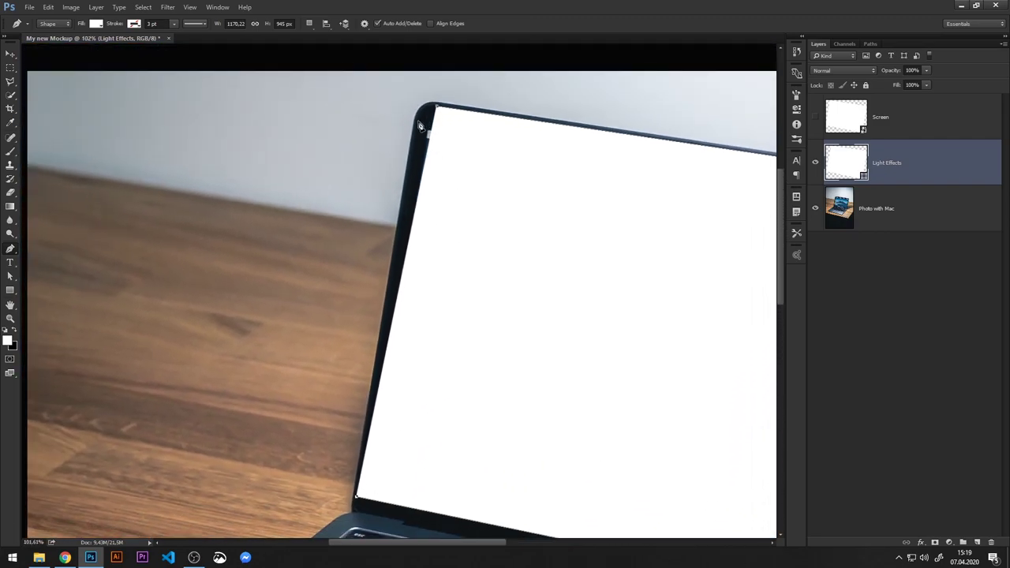
left_click(419, 124)
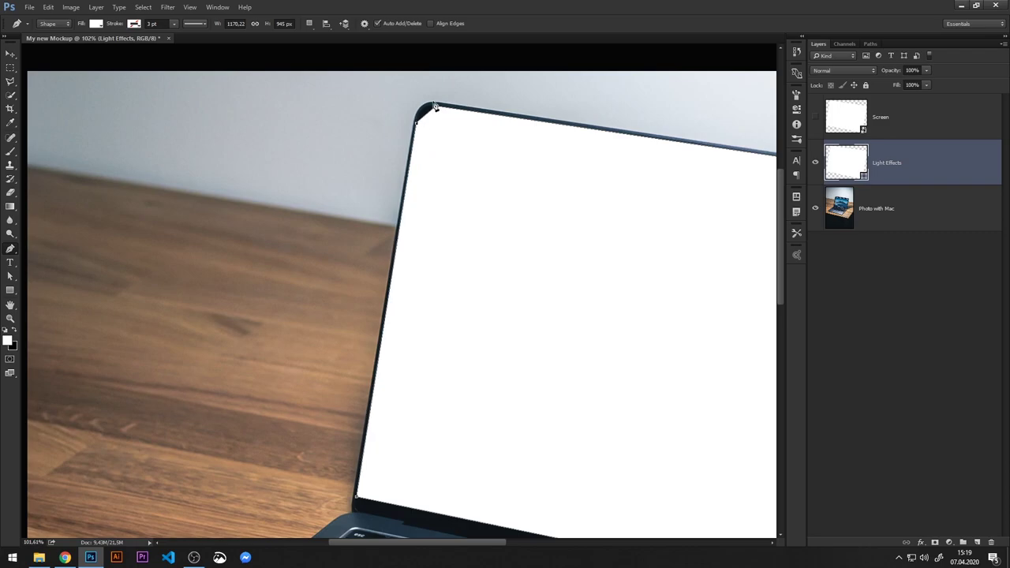
scroll(430, 106, "up", 2)
scroll(466, 99, "up", 3)
left_click_drag(452, 126, 513, 135)
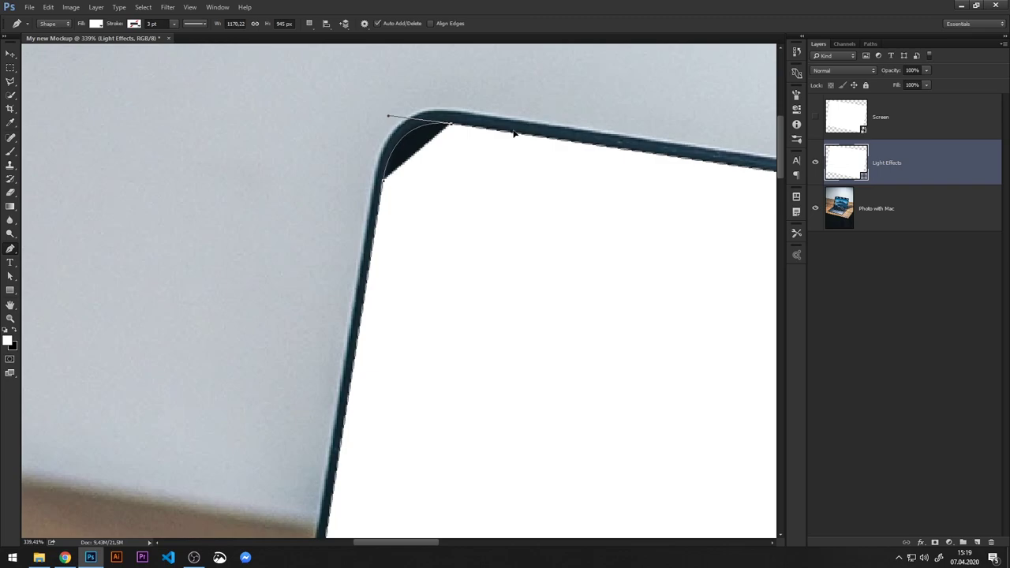
key("Return")
scroll(587, 209, "down", 3)
scroll(516, 206, "down", 2)
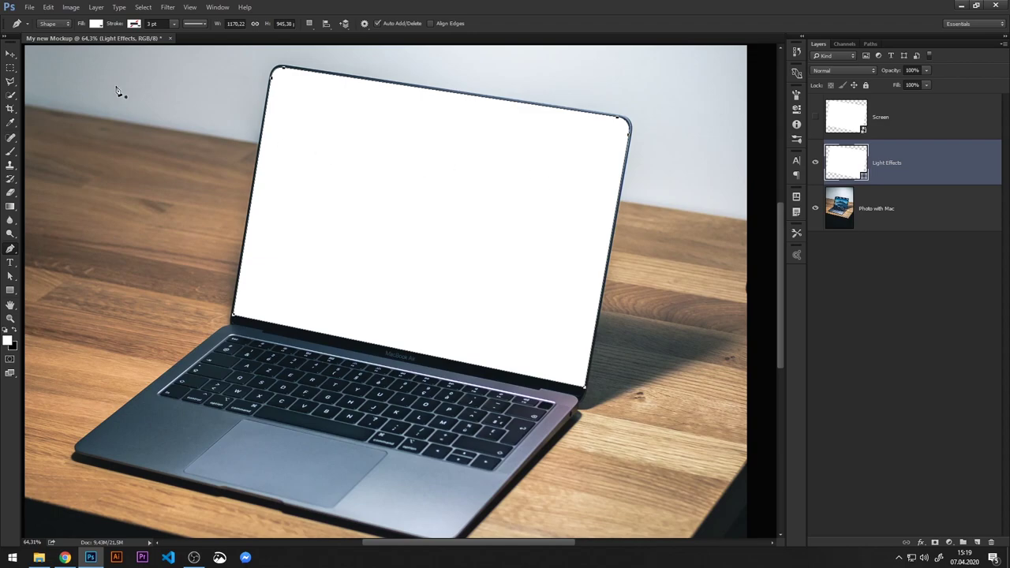
left_click(10, 54)
left_click(921, 285)
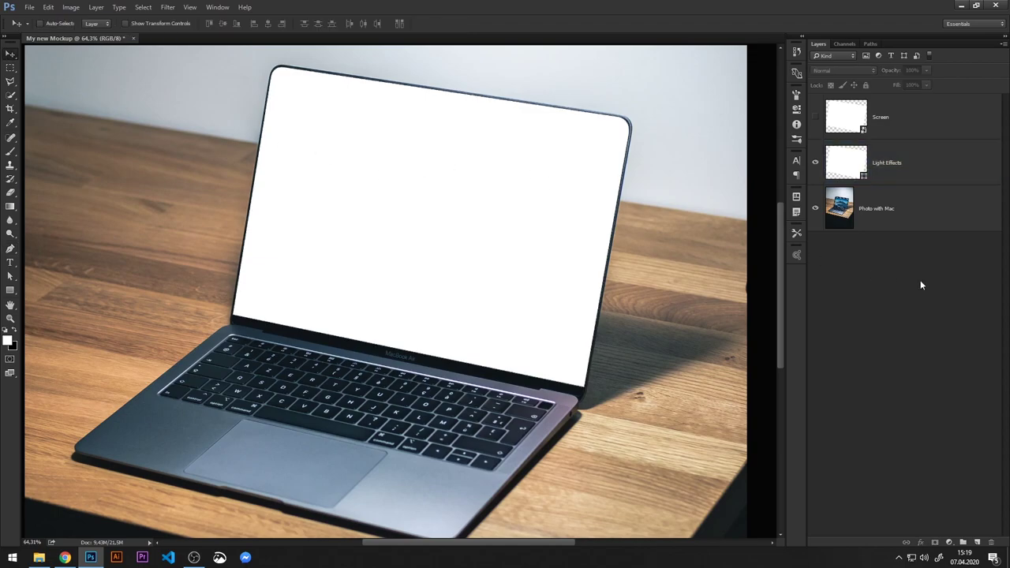
Step: Change the screen shape's fill colour to solid black (#000000)
left_click(815, 163)
left_click(816, 163)
left_click(814, 165)
left_click(816, 164)
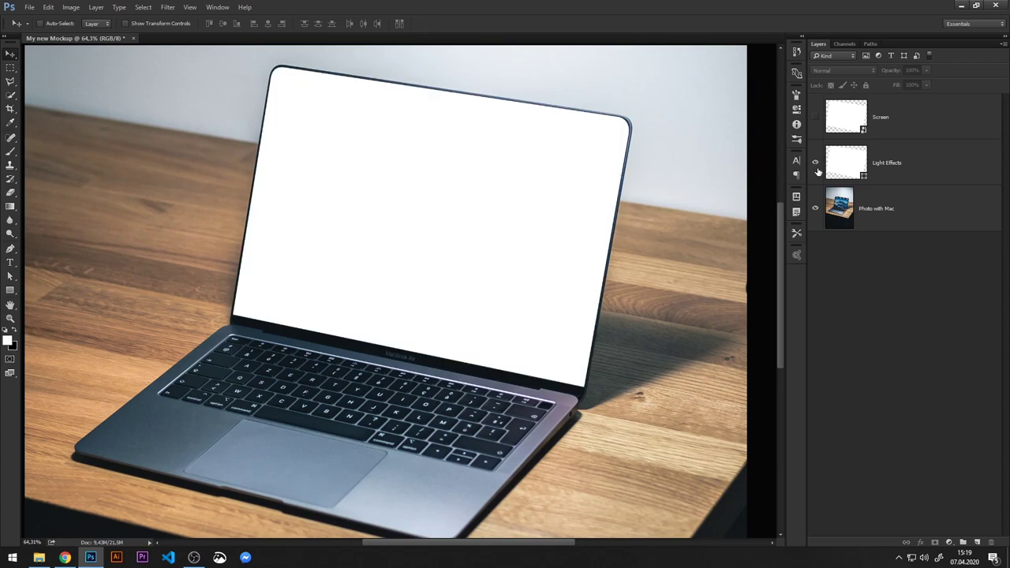
double_click(864, 178)
left_click_drag(623, 260, 568, 344)
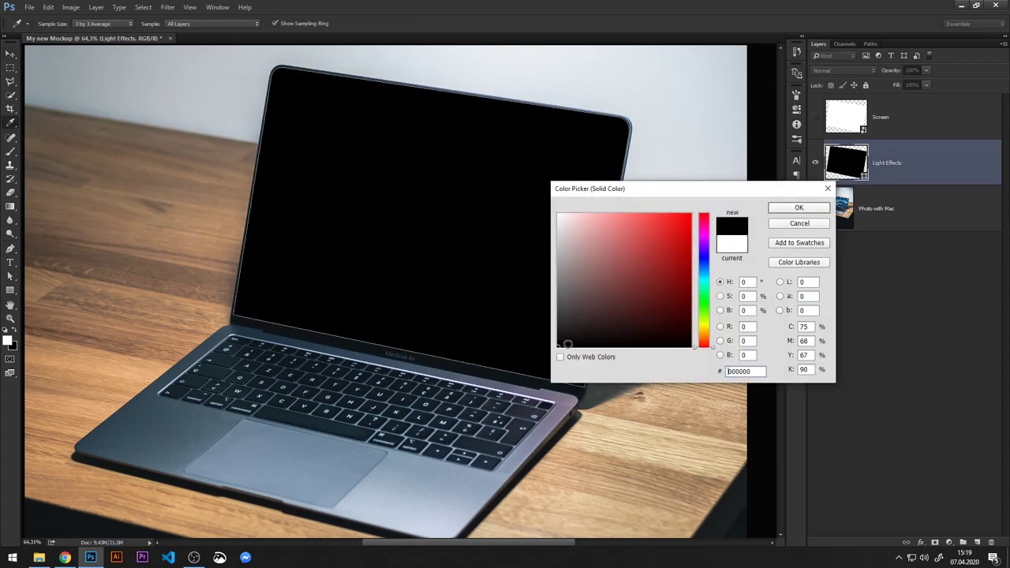
left_click(815, 163)
Step: Rename the layer 'Light Effects Base' and toggle its visibility to compare the black screen
double_click(887, 162)
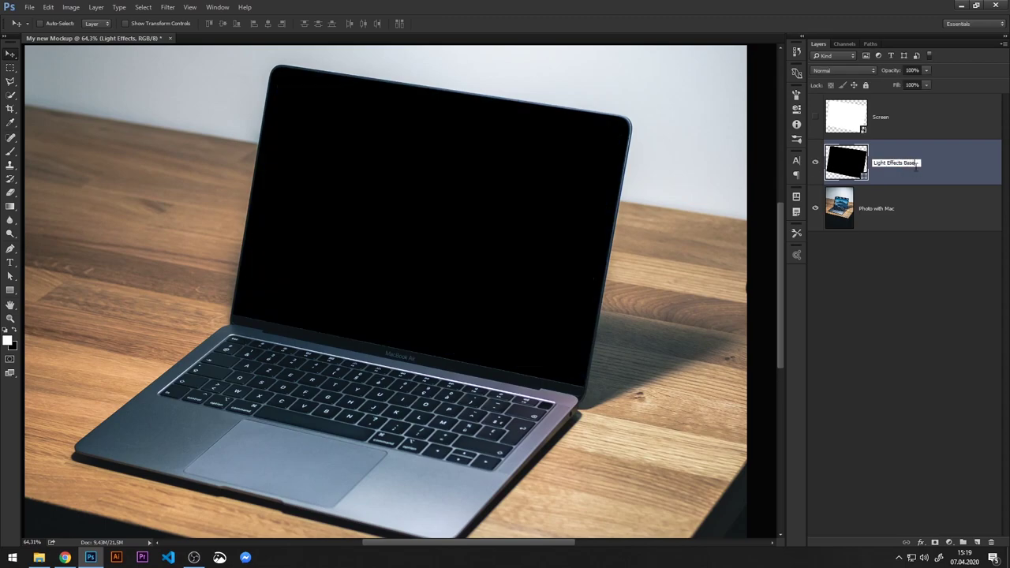
type("Base")
key("Return")
left_click(816, 164)
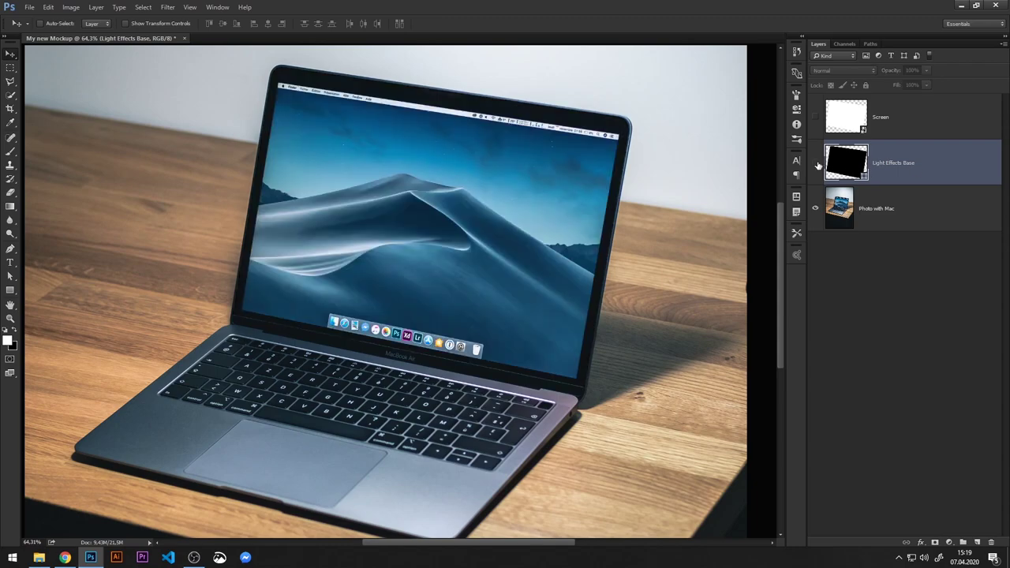
left_click(816, 164)
left_click(816, 163)
left_click(816, 163)
left_click(816, 164)
left_click(816, 164)
scroll(579, 227, "up", 1)
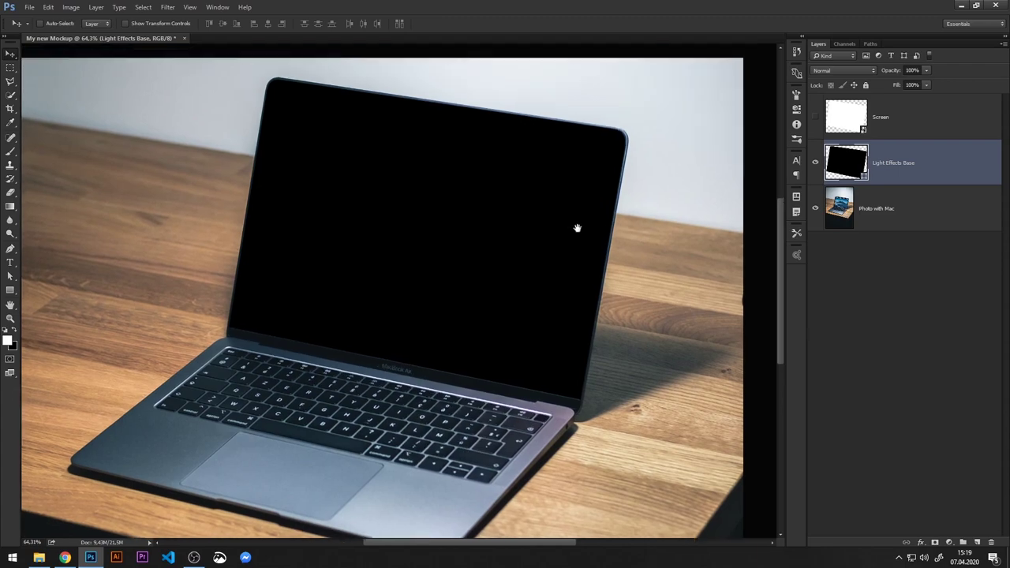
left_click_drag(573, 245, 548, 247)
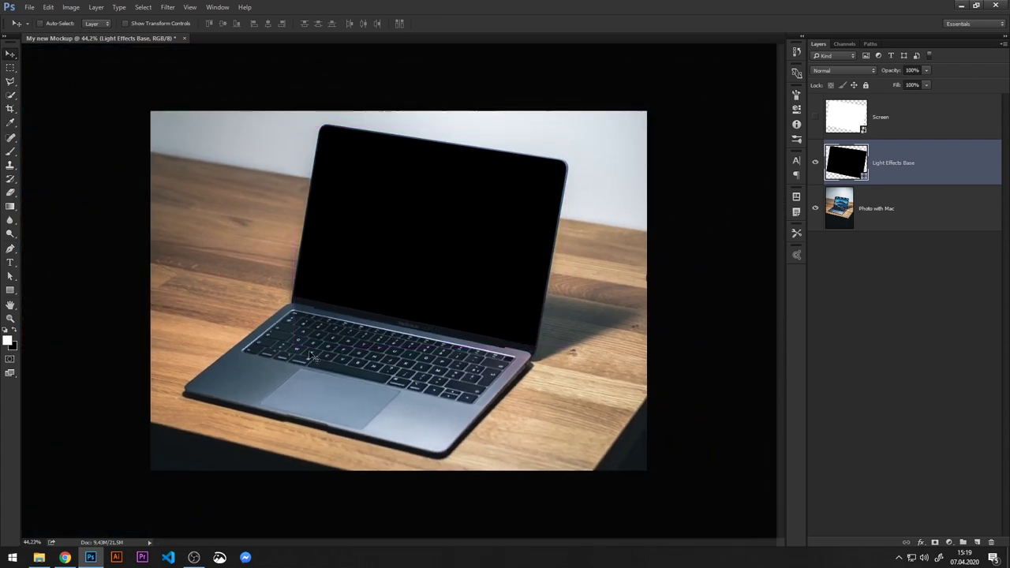
Step: In Chrome, copy the Unsplash wooden classroom tables photo and switch back to Photoshop
left_click(65, 558)
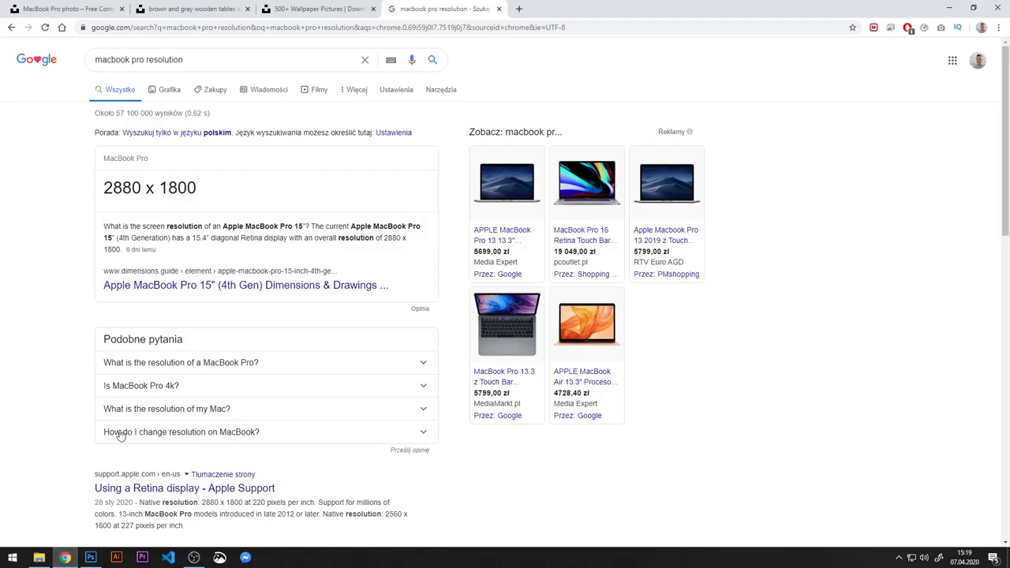
left_click(203, 8)
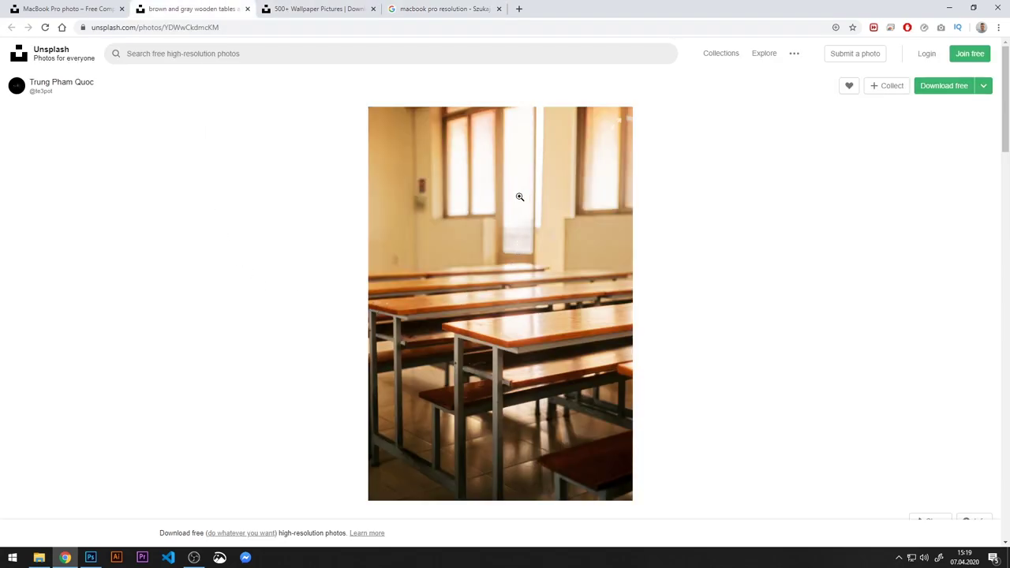
left_click(522, 245)
scroll(524, 254, "down", 5)
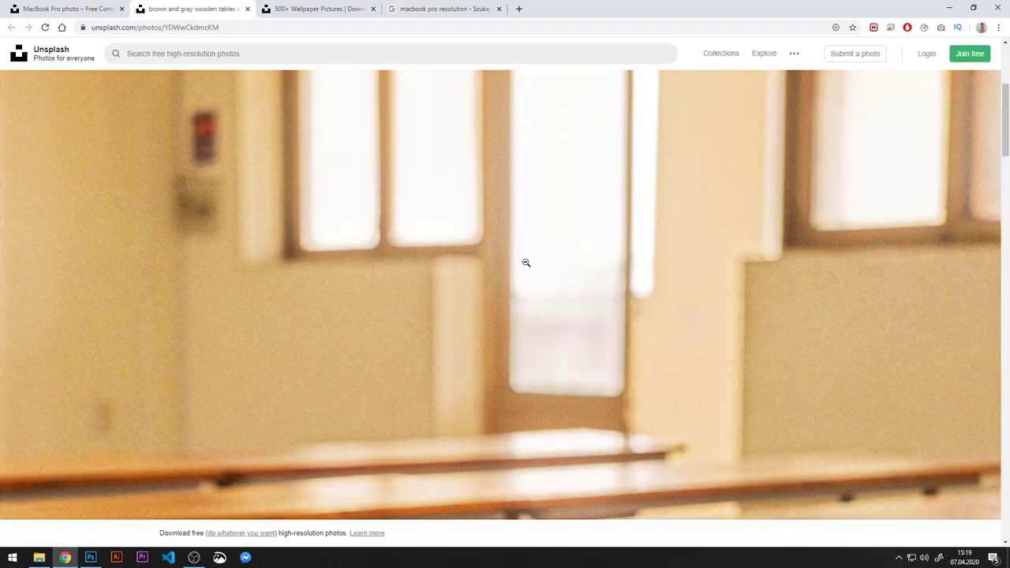
scroll(527, 292, "down", 1)
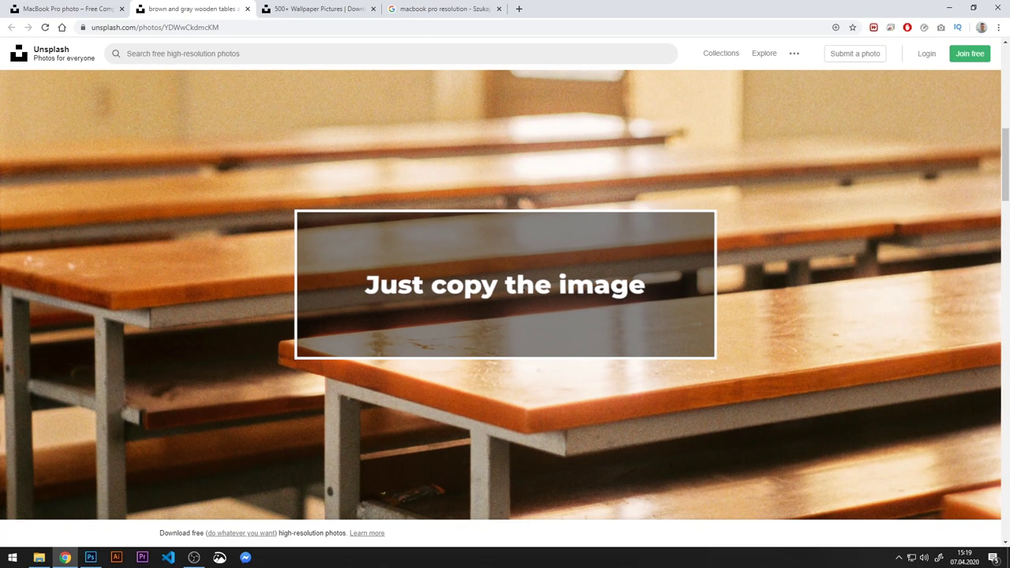
right_click(527, 300)
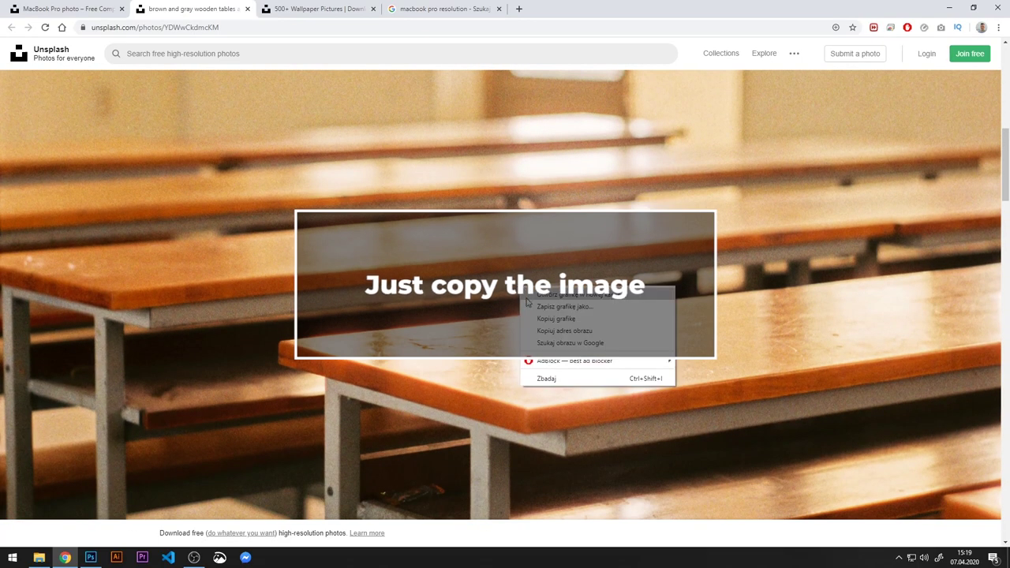
left_click(584, 319)
left_click(90, 557)
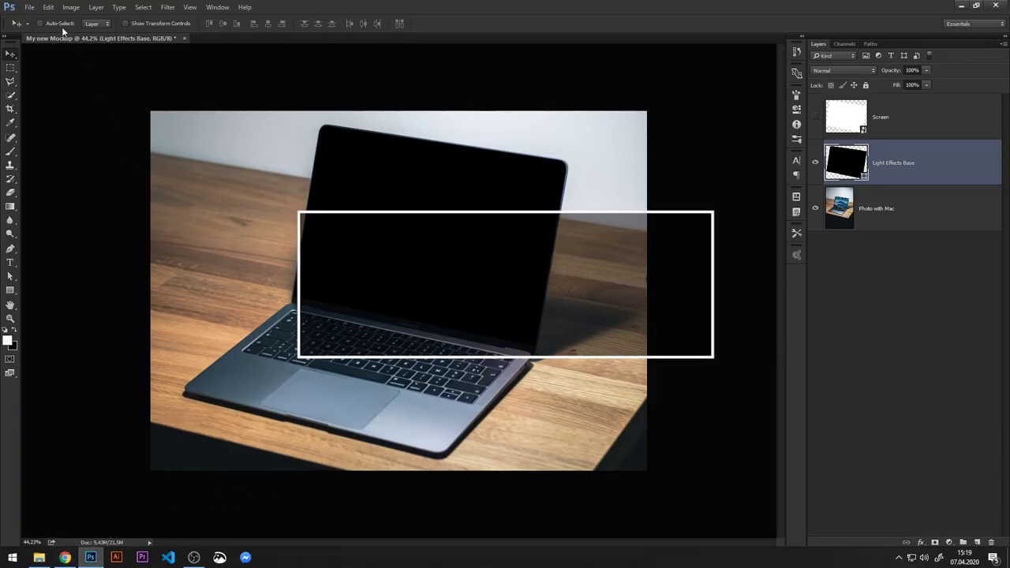
Step: Paste the copied photo as a new layer and rename it 'Light Effects'
left_click(48, 8)
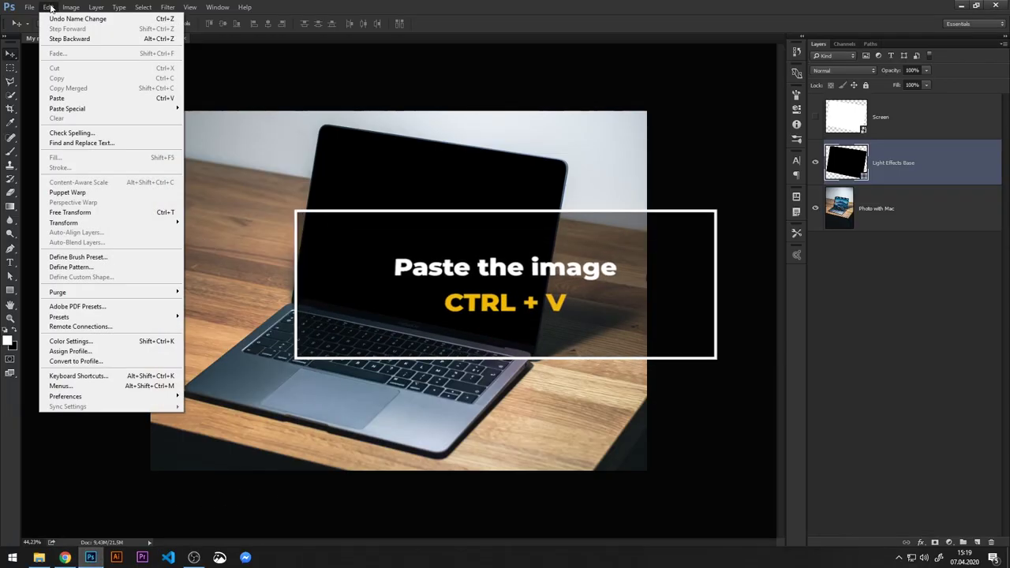
left_click(57, 98)
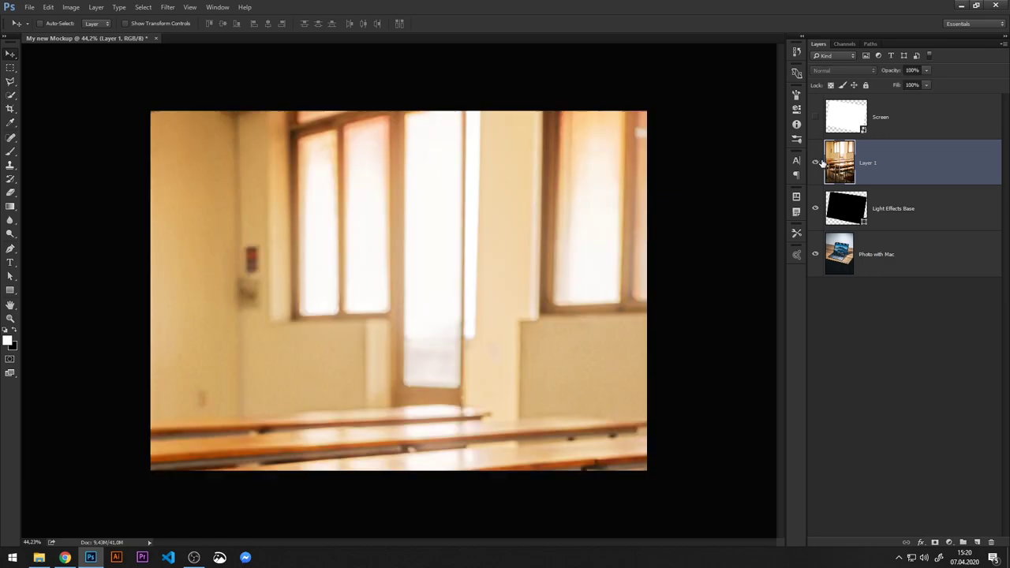
mouse_move(876, 164)
left_mouse_down()
mouse_move(900, 188)
mouse_move(906, 165)
left_mouse_up()
left_click(896, 205)
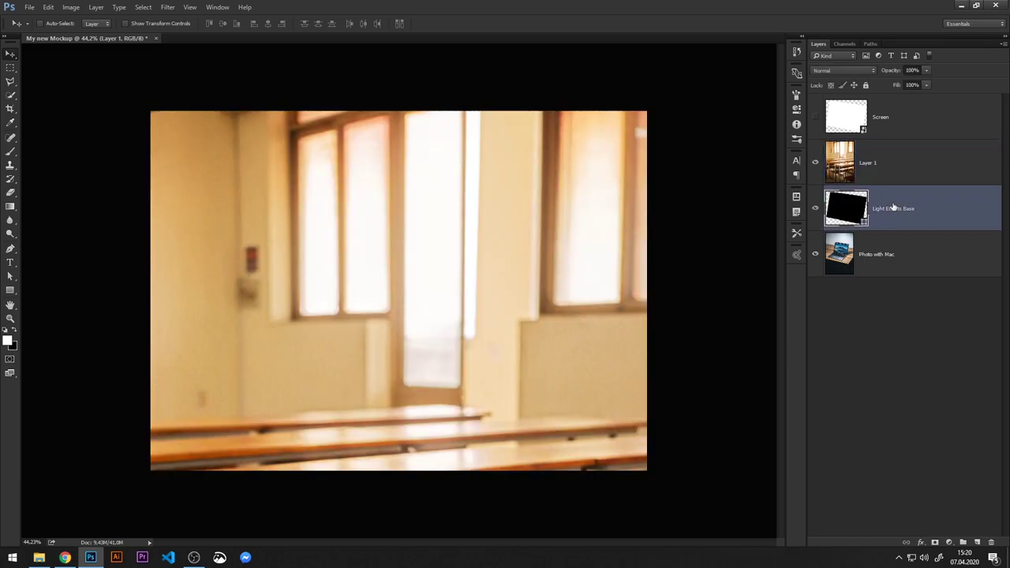
left_click(894, 175)
double_click(868, 164)
type("Light Effects")
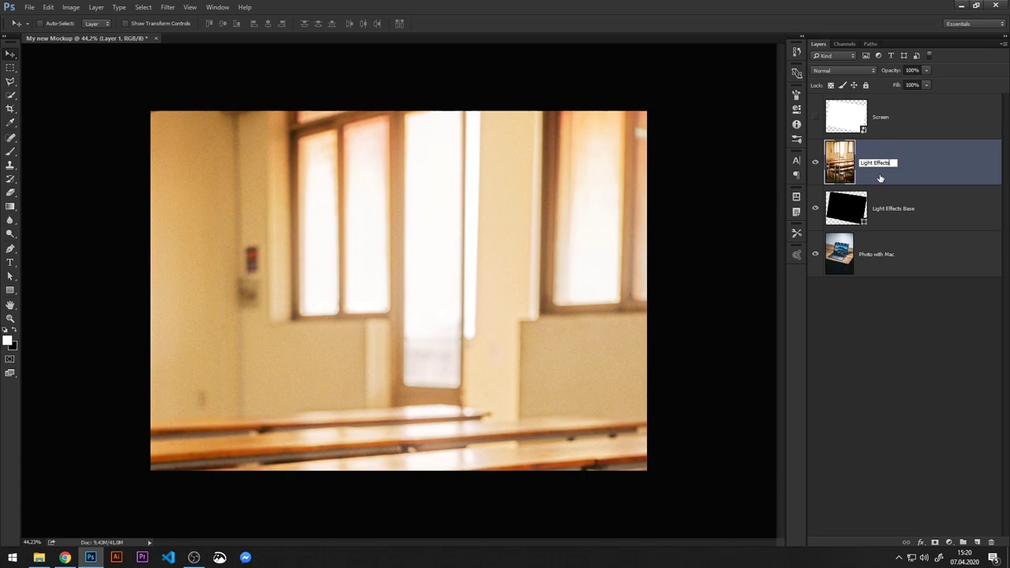
key("Return")
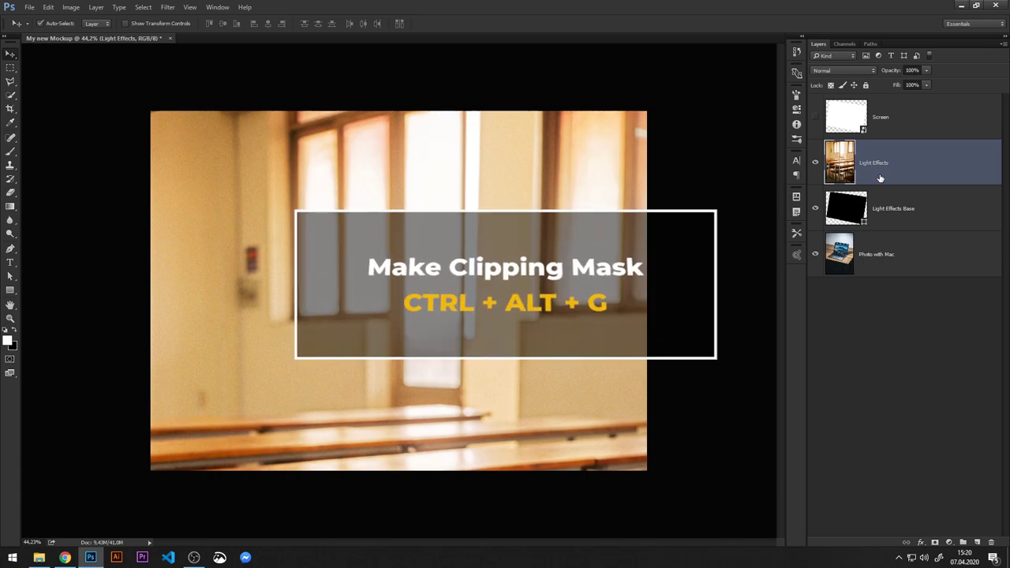
Step: Clip the Light Effects photo to the black screen shape with Ctrl+Alt+G
key("ctrl+alt+g")
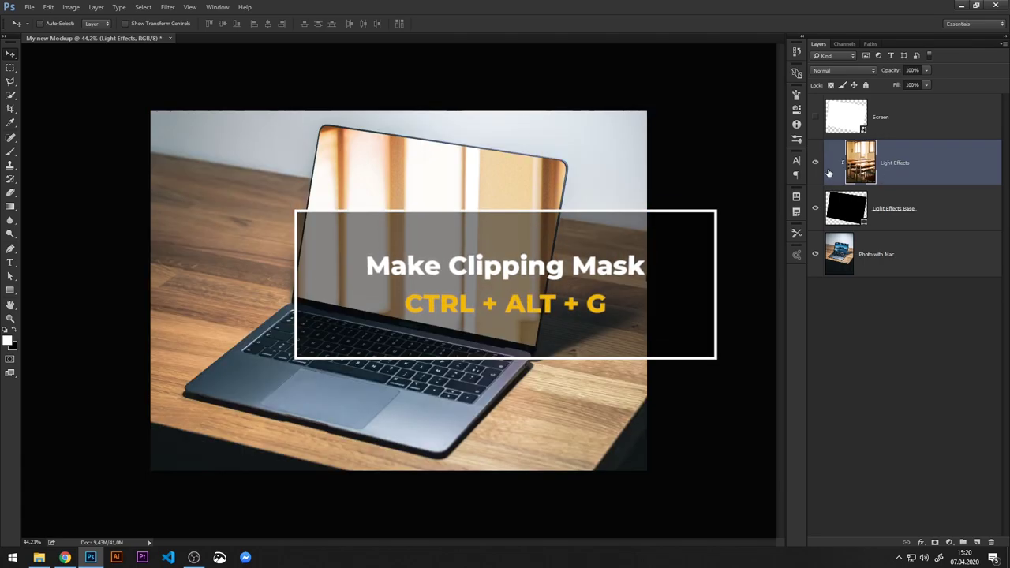
left_click(816, 163)
left_click(816, 163)
left_click(817, 163)
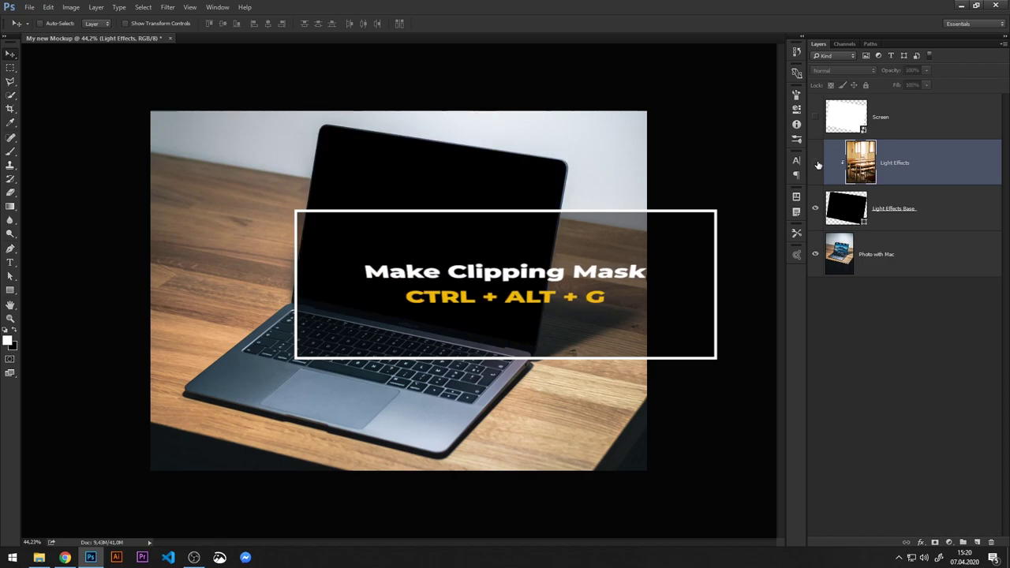
left_click(816, 164)
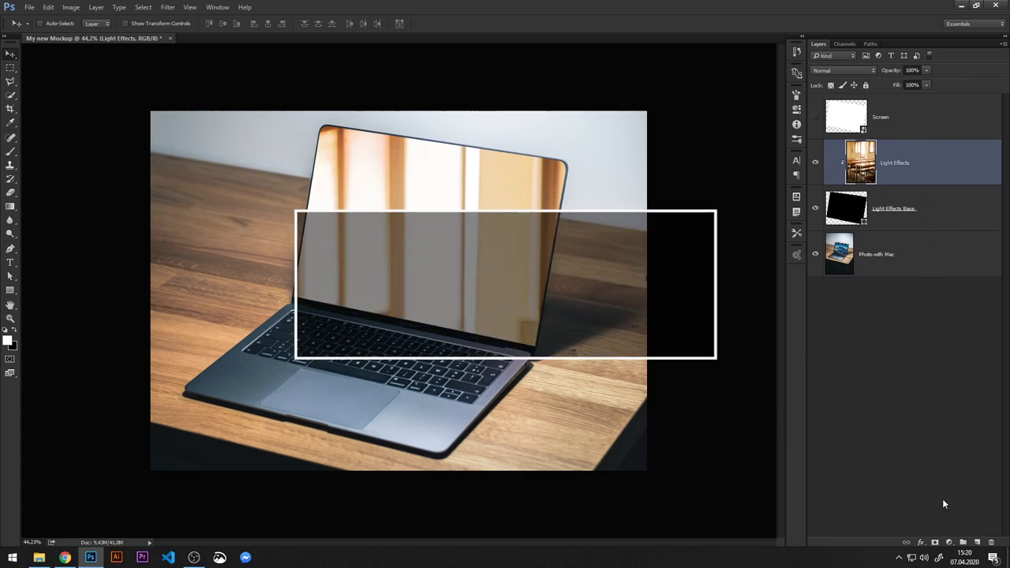
Step: Add a Hue/Saturation adjustment clipped to Light Effects with Saturation at -100
left_click(949, 543)
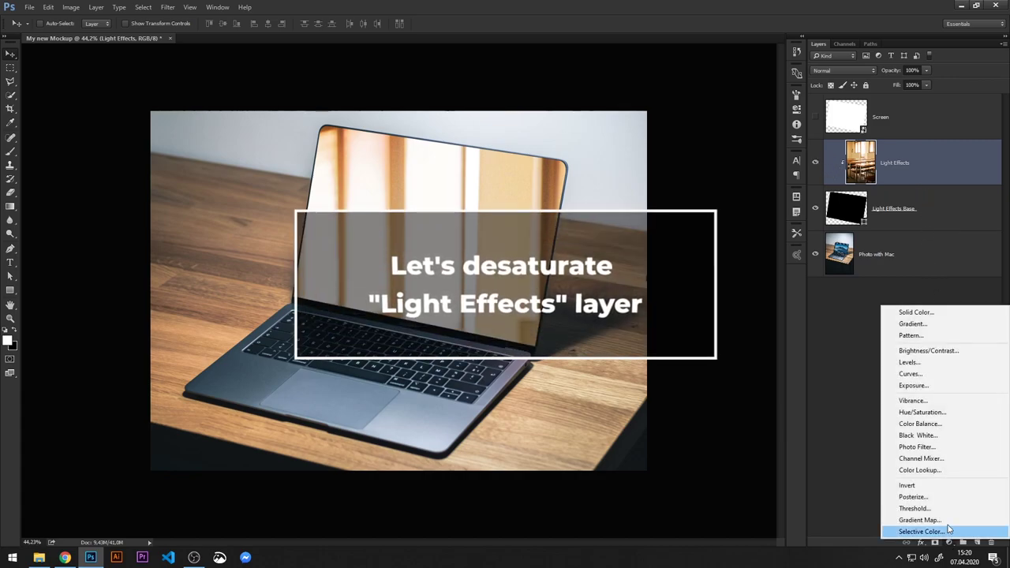
left_click(923, 412)
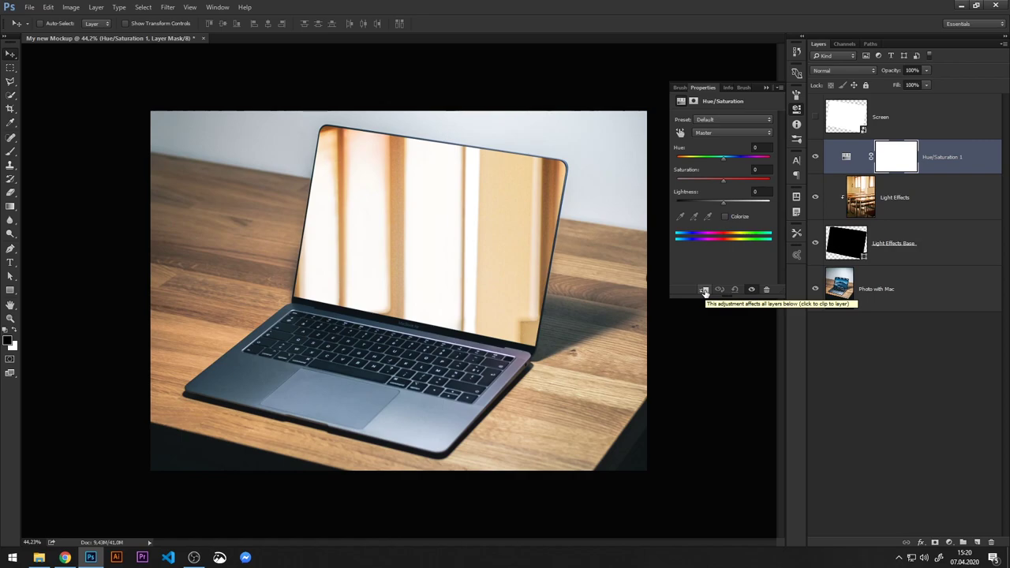
left_click(704, 290)
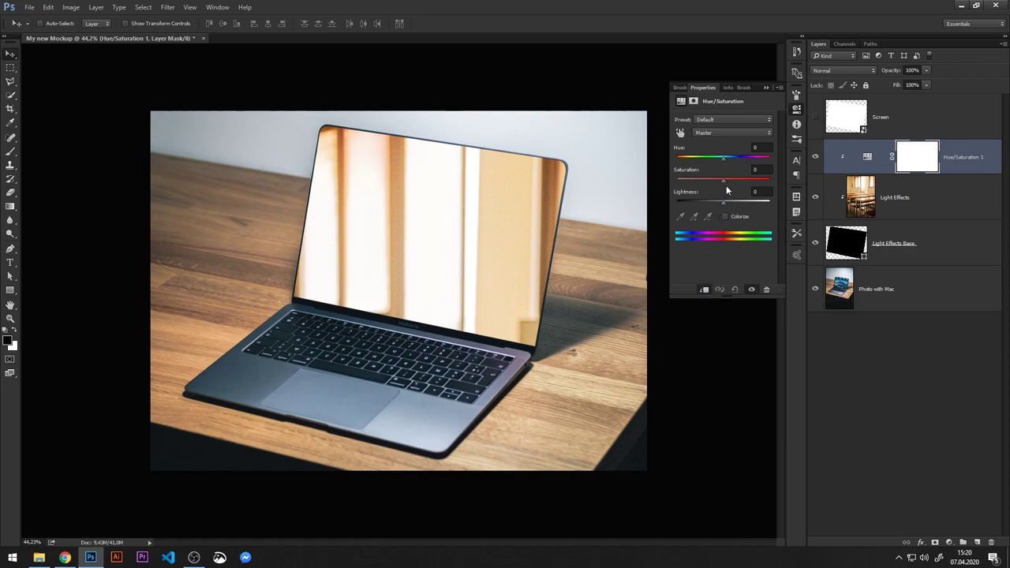
left_click_drag(725, 181, 678, 175)
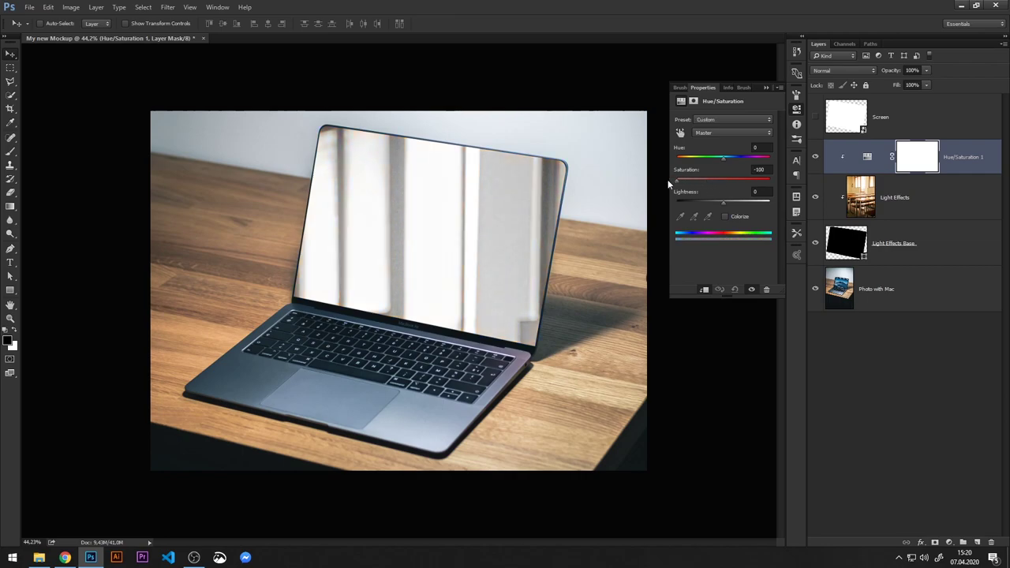
left_click(766, 86)
left_click(815, 157)
left_click(815, 159)
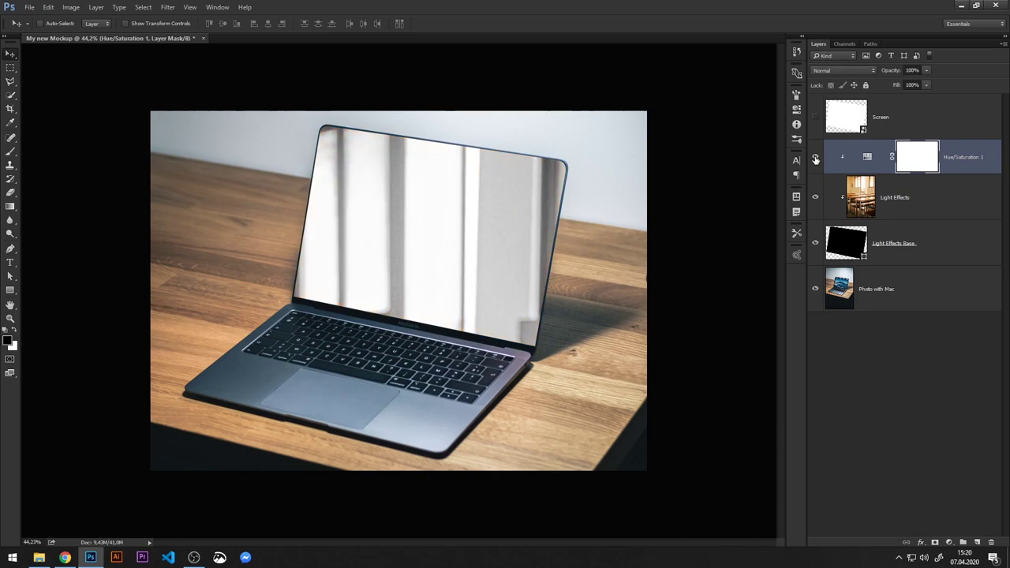
Step: Select the Light Effects layer and bring up its layer commands menu
left_click(856, 202)
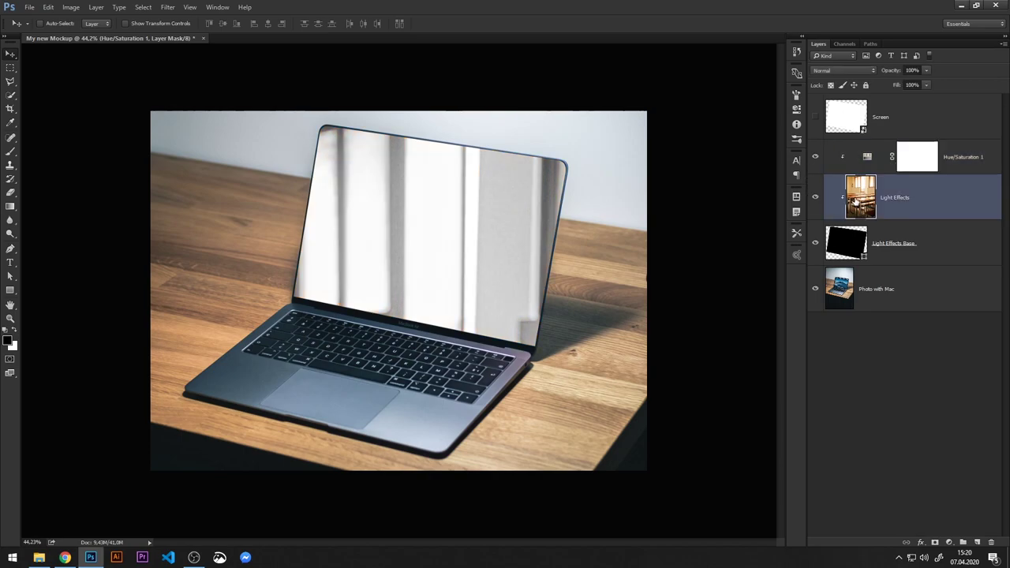
right_click(863, 200)
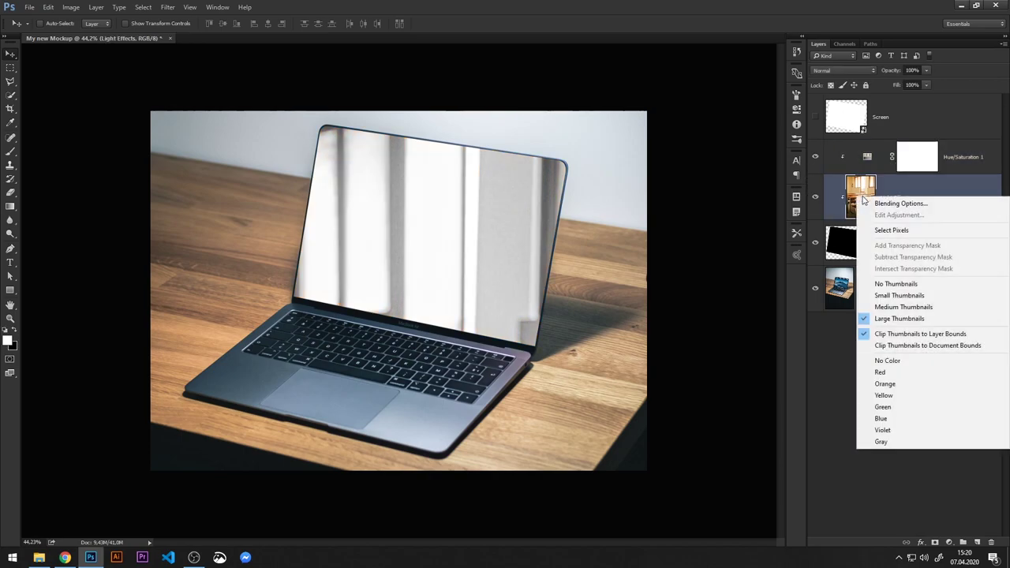
left_click(940, 194)
right_click(955, 204)
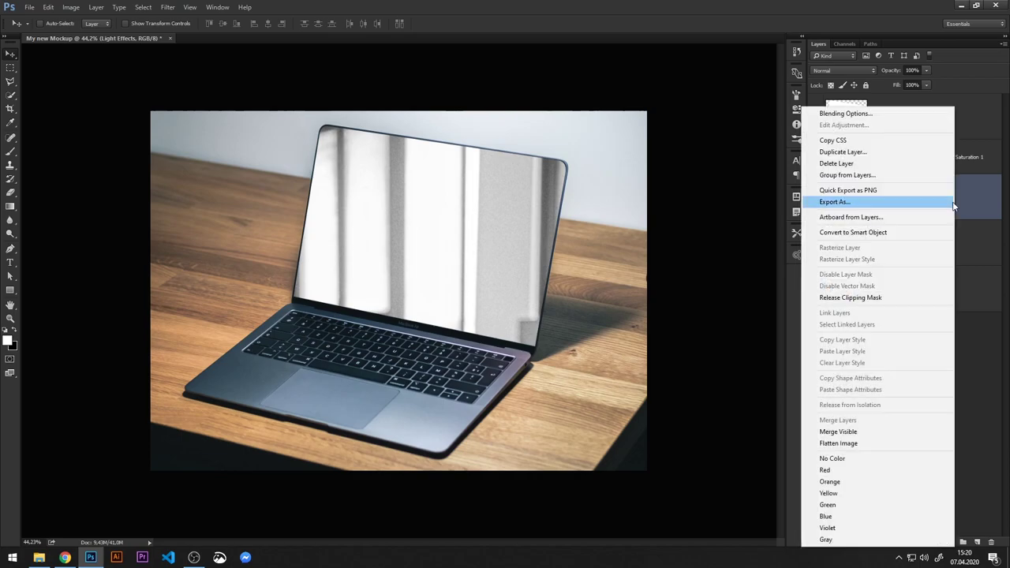
Step: Make Light Effects a Smart Object, then scale to about 57.6% and rotate 9.63° over the screen
left_click(884, 236)
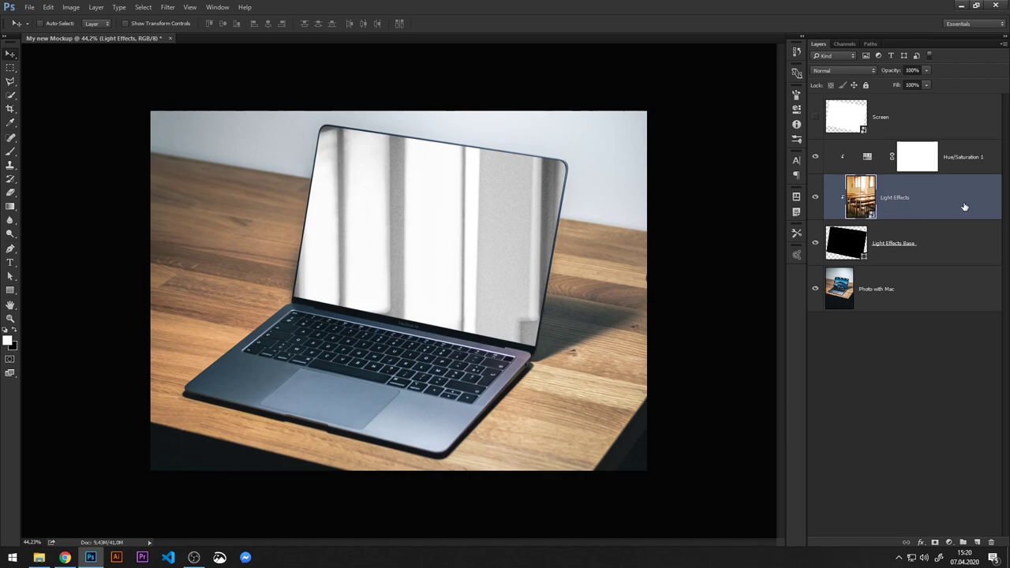
left_click(49, 7)
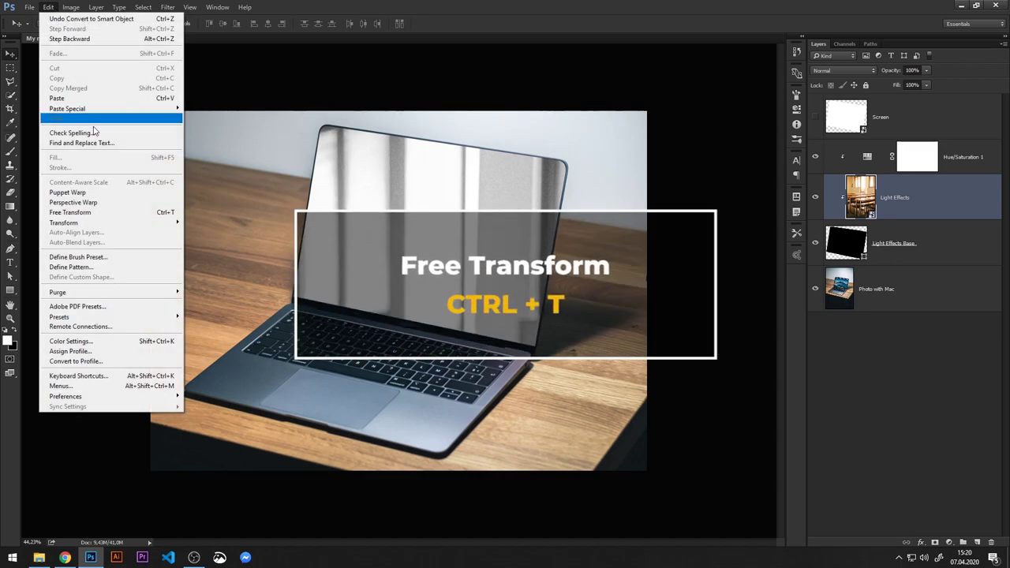
left_click(71, 213)
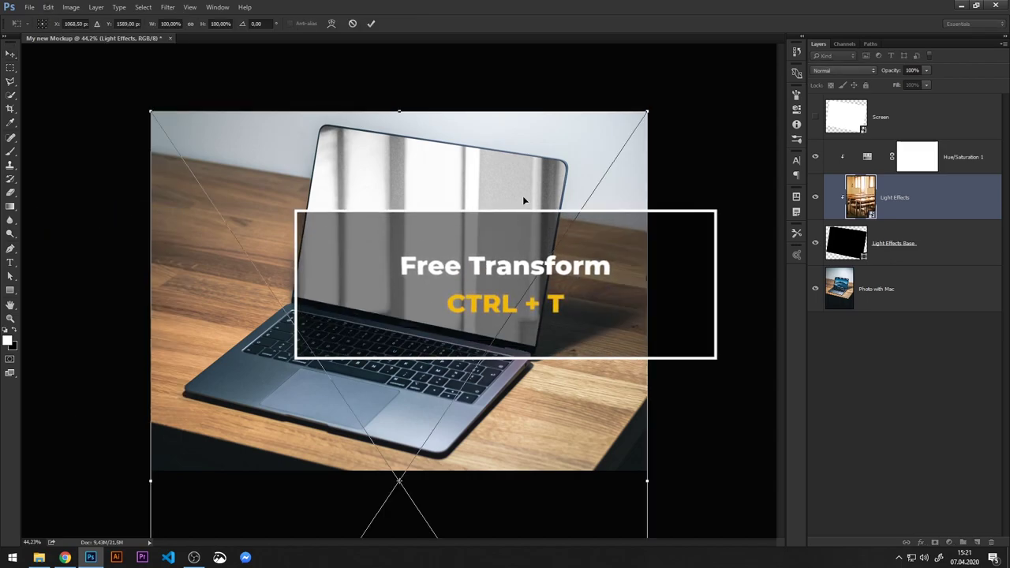
left_click_drag(648, 110, 561, 209)
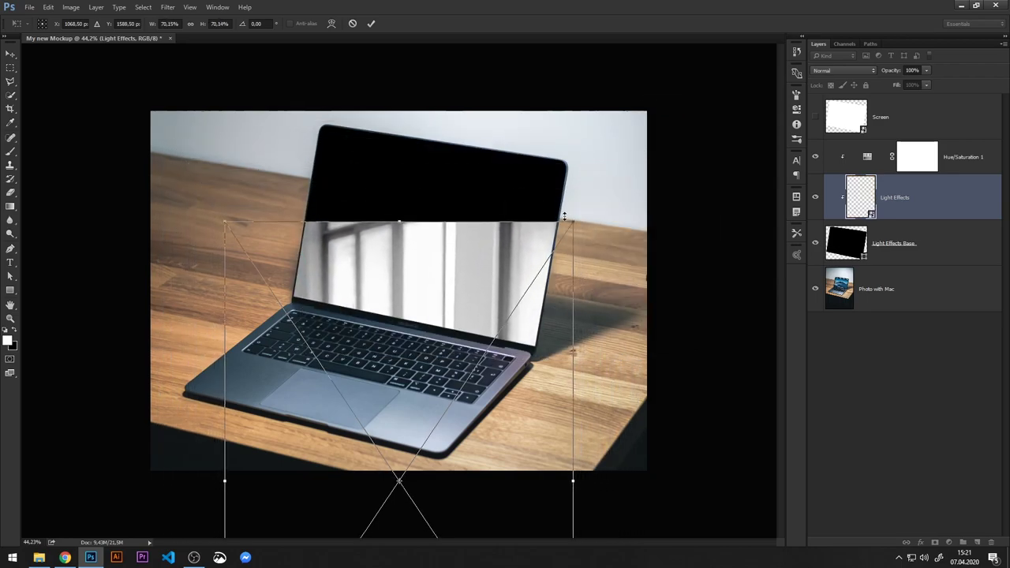
mouse_move(500, 289)
left_mouse_down()
mouse_move(519, 122)
mouse_move(519, 147)
left_mouse_up()
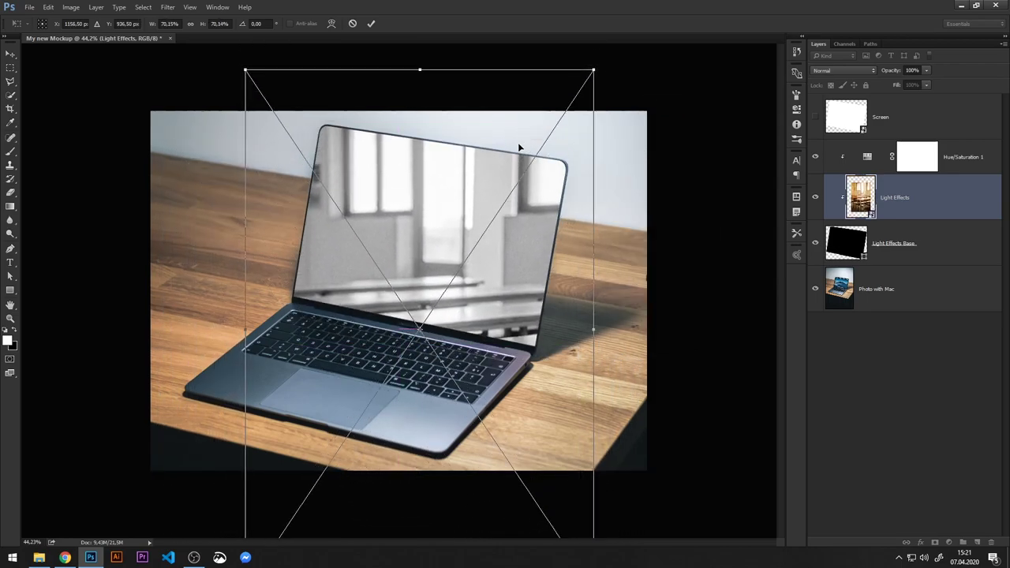
mouse_move(591, 68)
left_mouse_down()
mouse_move(568, 124)
mouse_move(623, 189)
left_mouse_up()
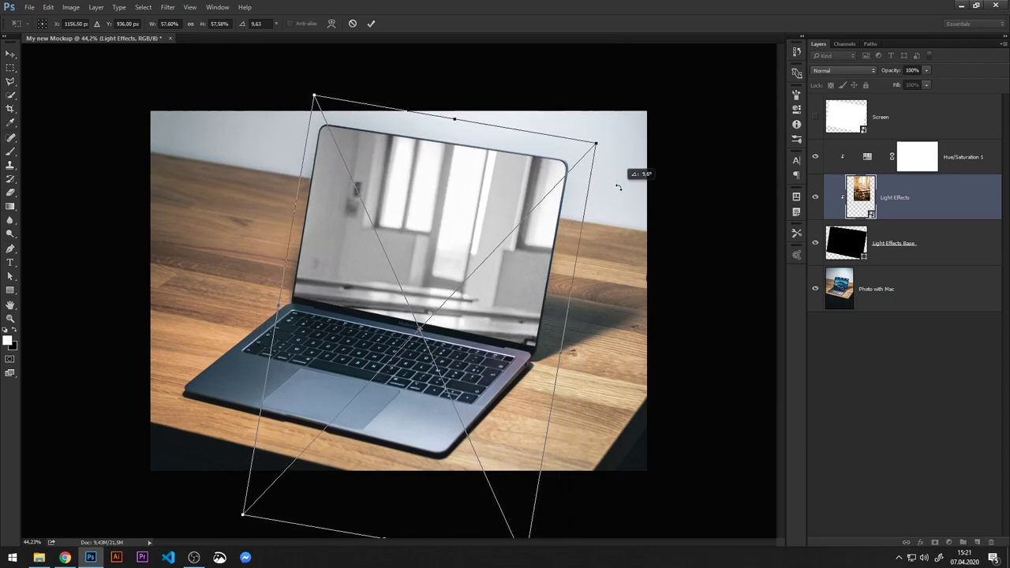
left_click_drag(529, 256, 515, 264)
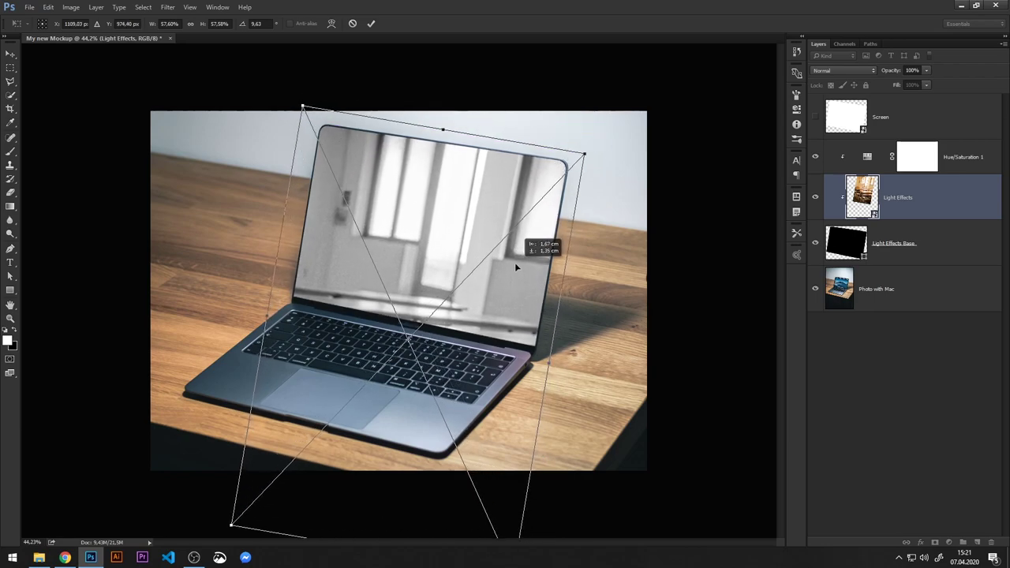
left_click(372, 24)
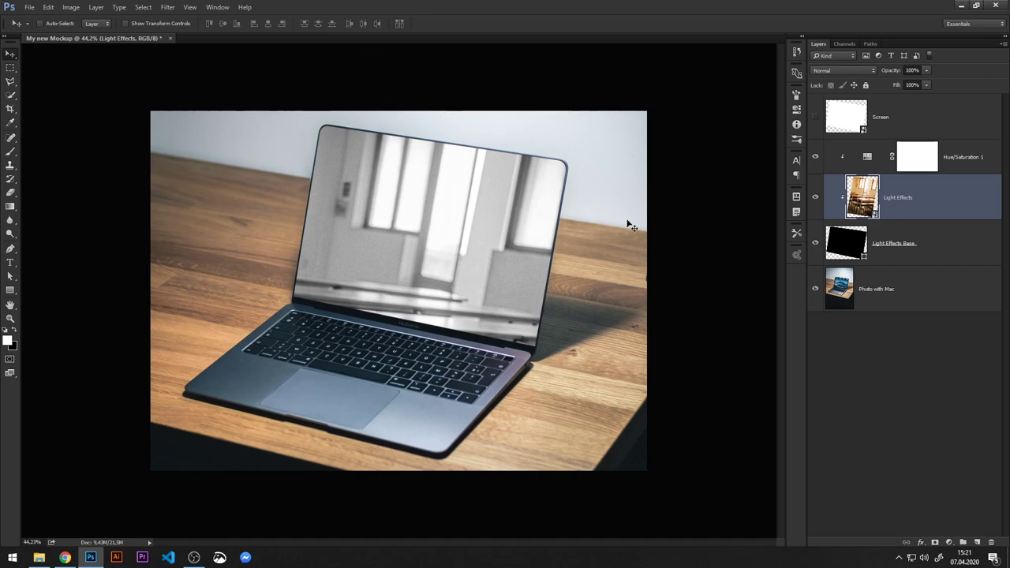
Step: Toggle the reflection and Hue/Saturation layers to check the fit and grey effect
left_click(815, 197)
left_click(814, 198)
left_click(816, 157)
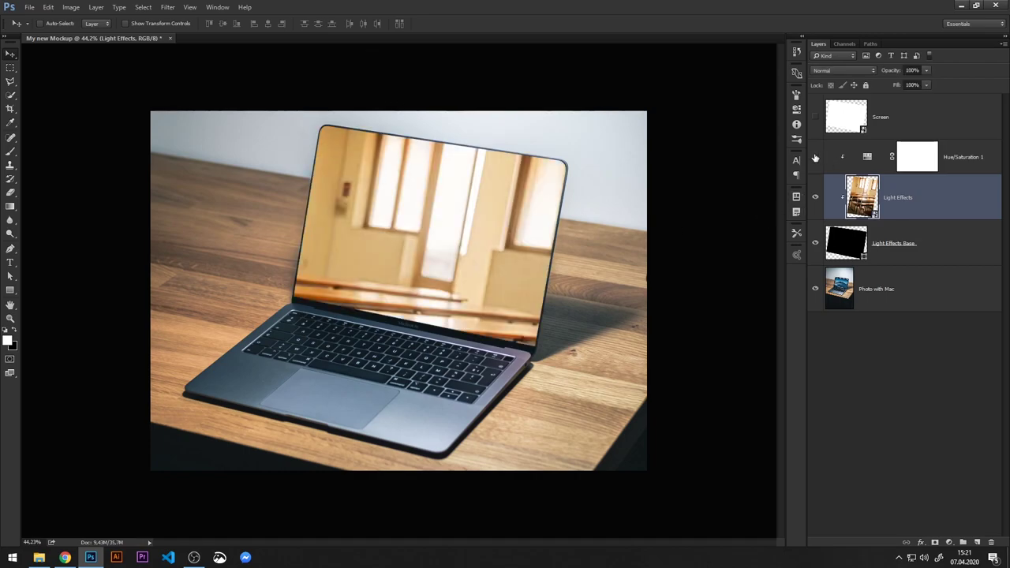
left_click(816, 157)
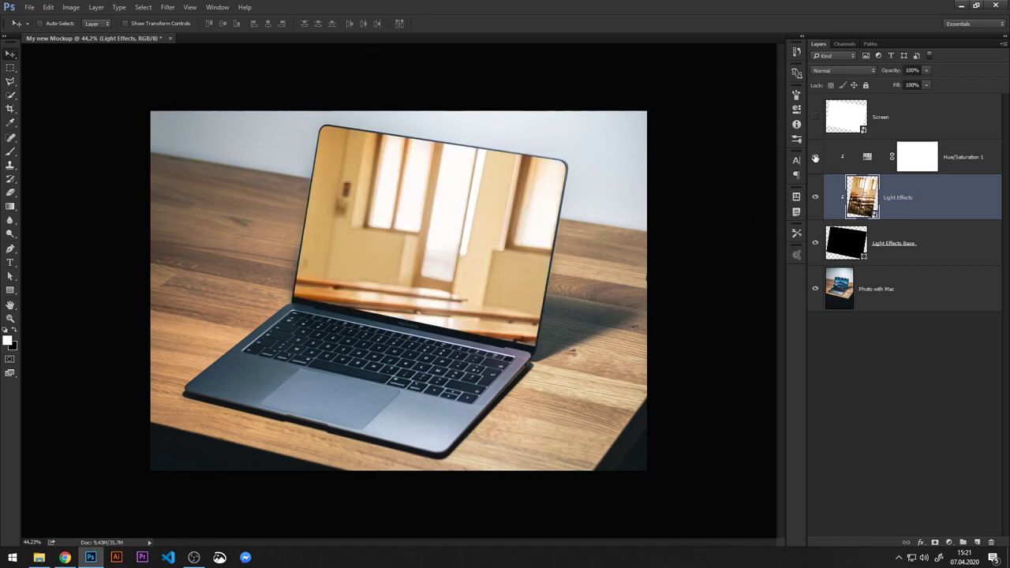
Step: Blend the Light Effects layer using split This Layer Blend If sliders at 162/248 and 25% opacity
double_click(980, 201)
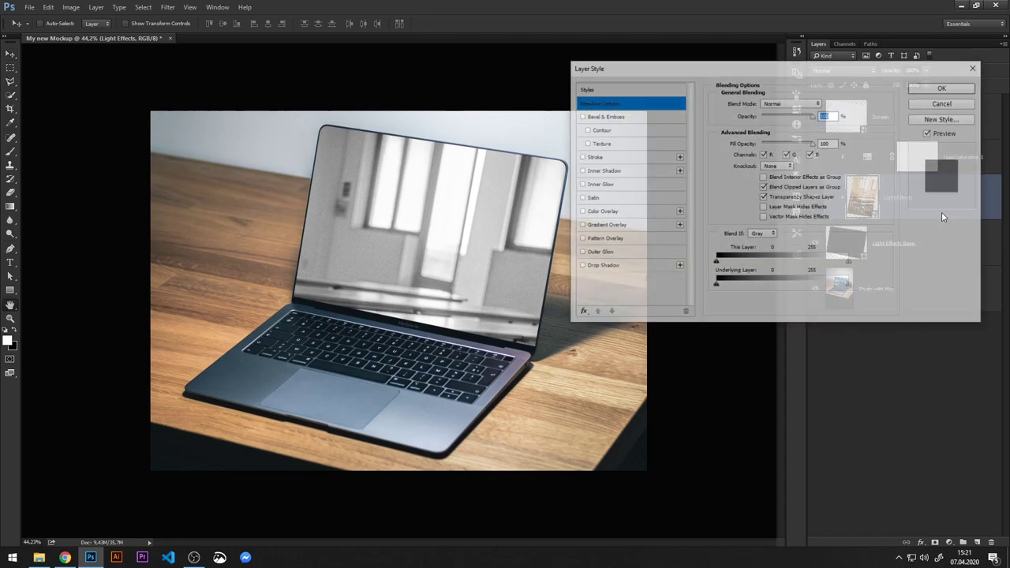
left_click_drag(801, 69, 790, 82)
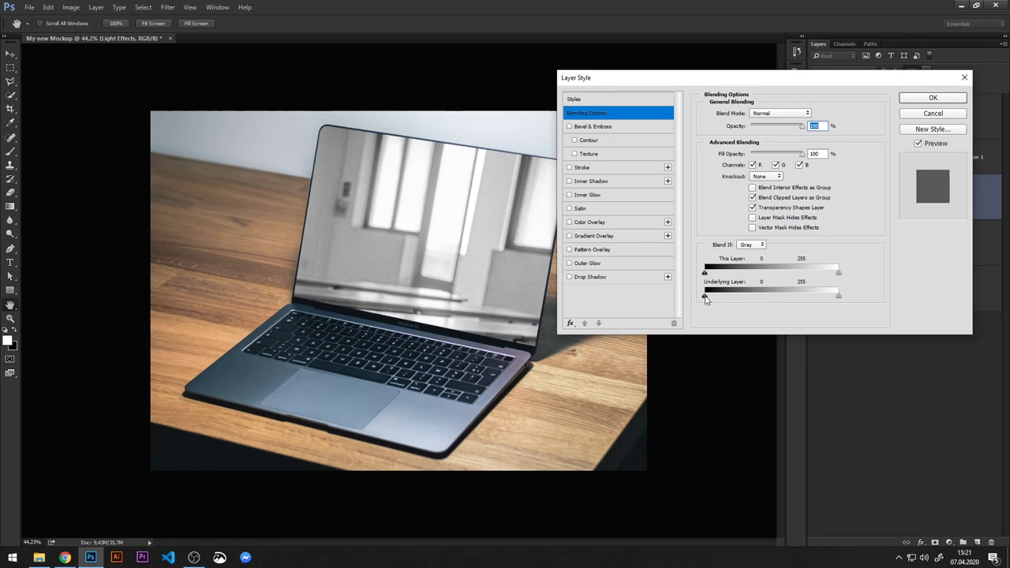
left_click_drag(708, 276, 795, 276)
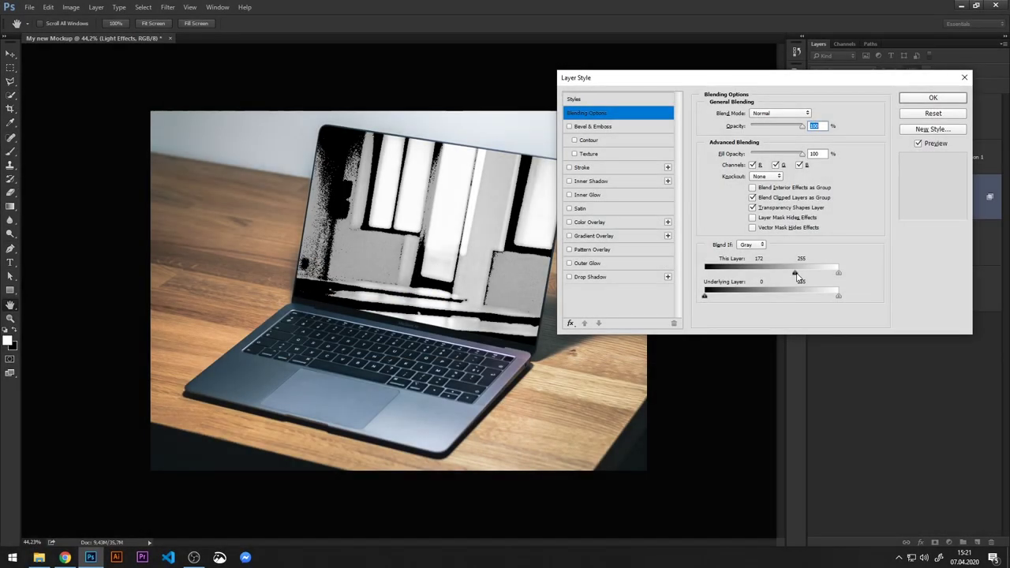
mouse_move(795, 273)
left_mouse_down()
mouse_move(827, 273)
mouse_move(797, 274)
left_mouse_up()
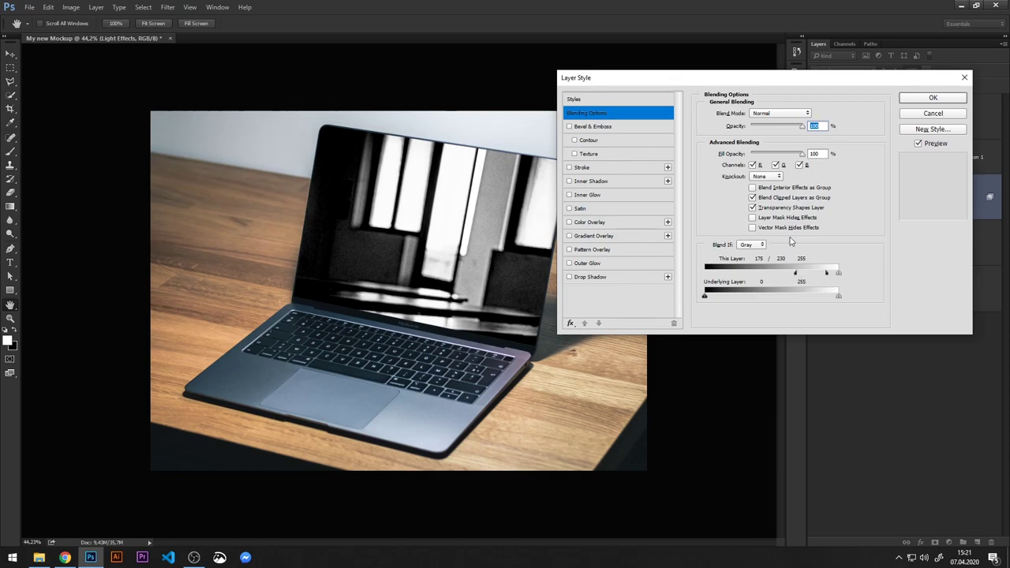
type("40")
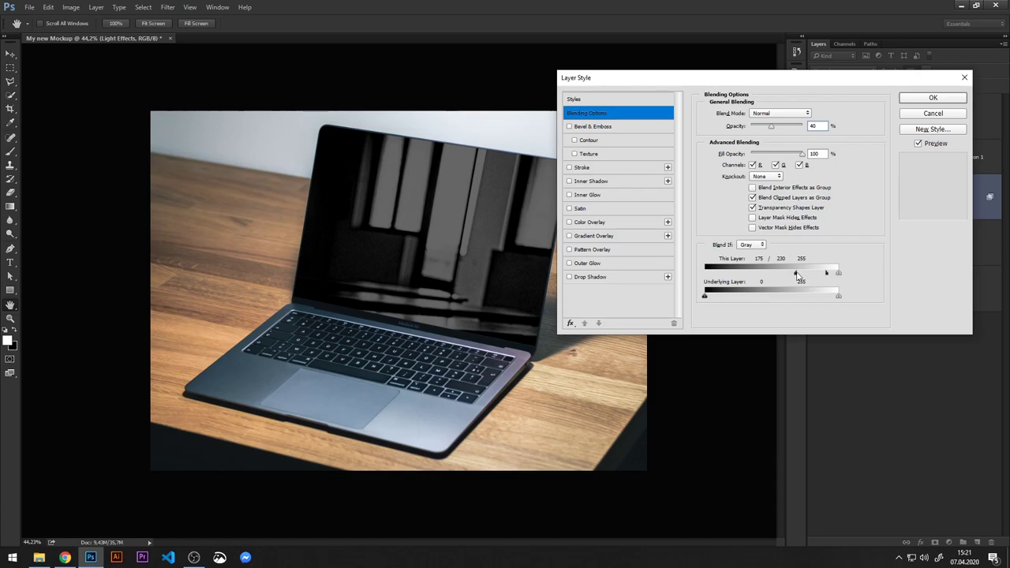
left_click_drag(796, 274, 790, 274)
mouse_move(827, 274)
left_mouse_down()
mouse_move(840, 278)
mouse_move(789, 277)
left_mouse_up()
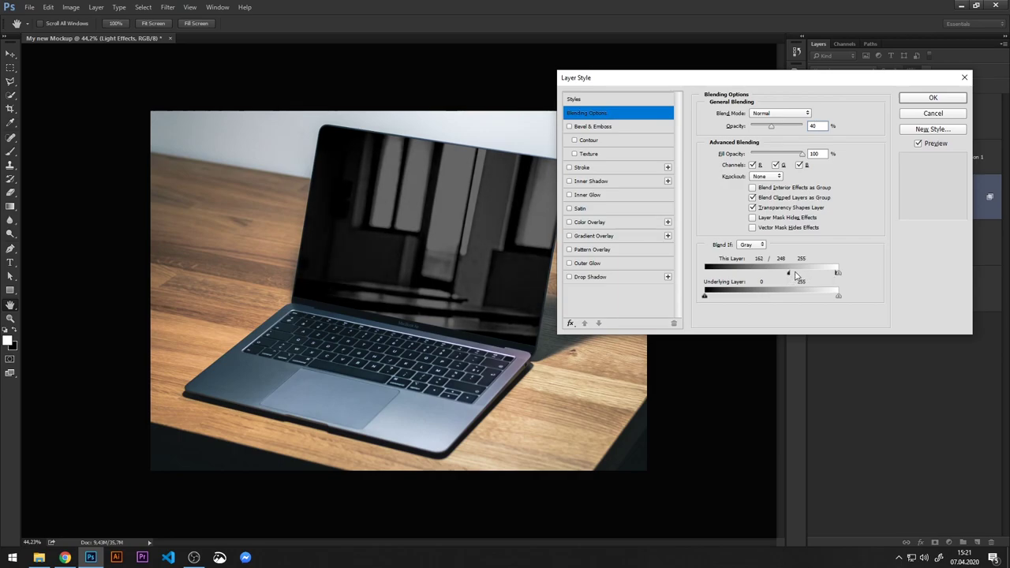
mouse_move(772, 128)
left_mouse_down()
mouse_move(813, 135)
mouse_move(762, 142)
left_mouse_up()
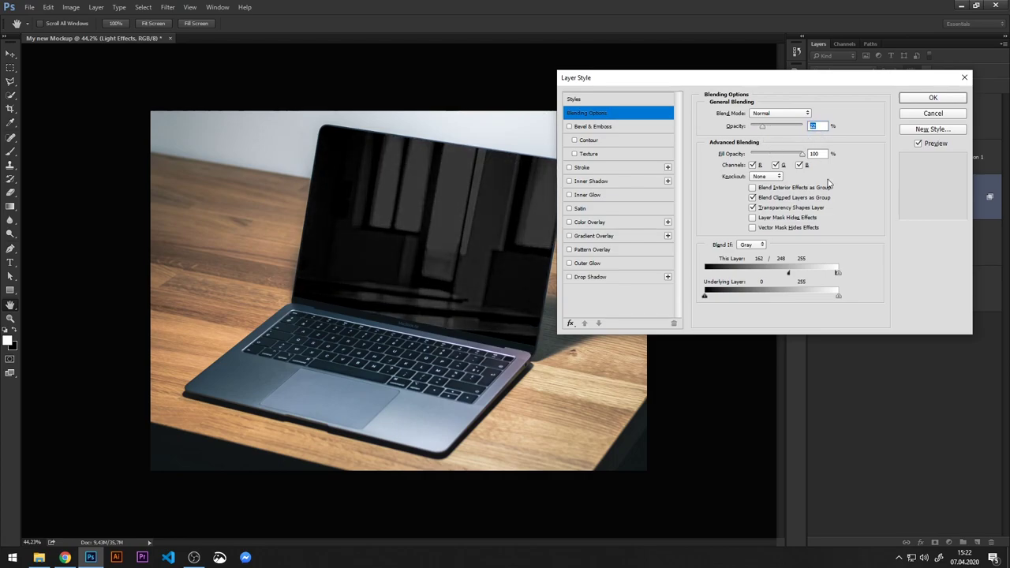
type("25")
left_click(932, 98)
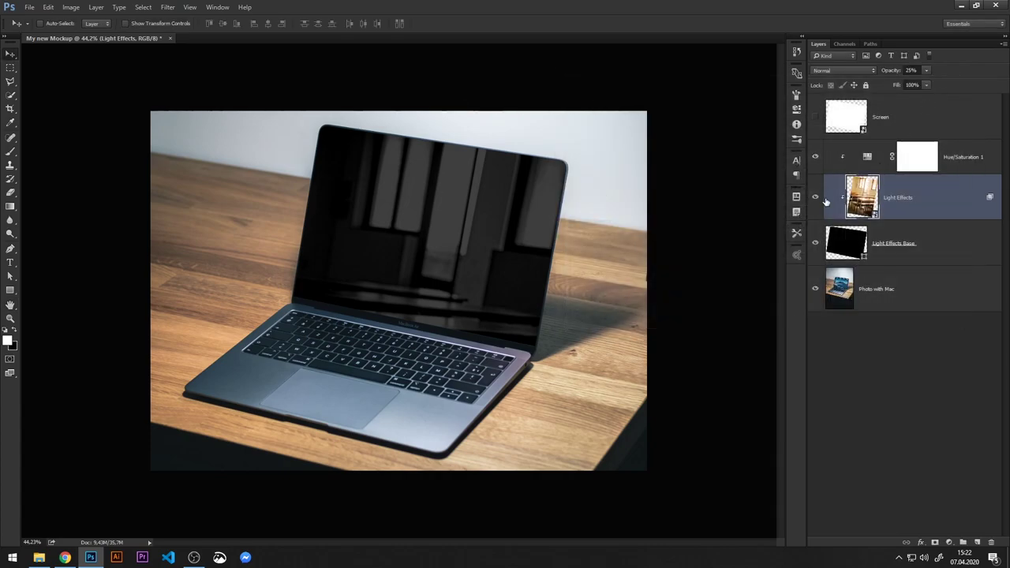
Step: Compare the reflection layers and make the white Screen layer visible
left_click(816, 244)
left_click(816, 244)
left_click(816, 195)
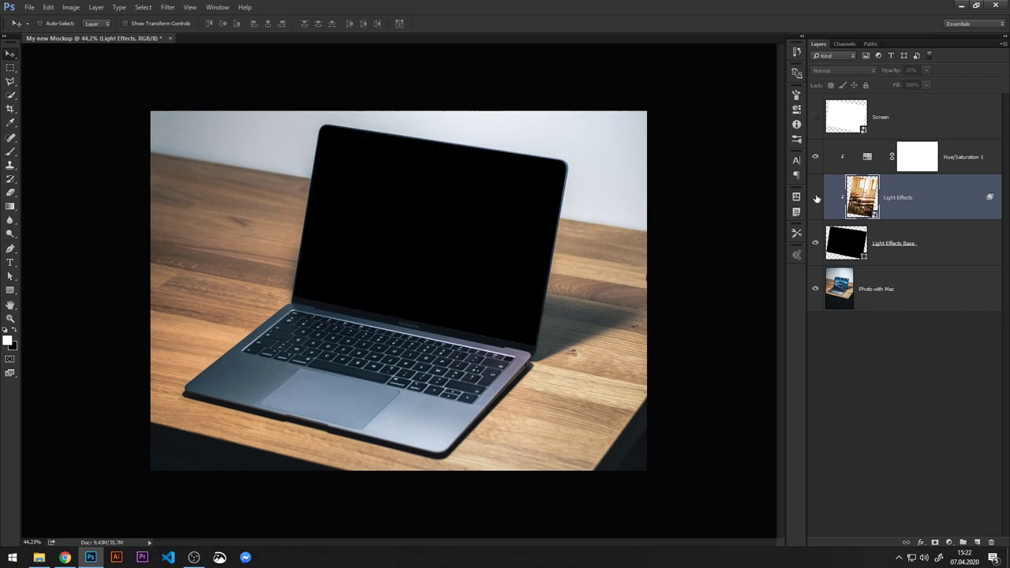
left_click(817, 199)
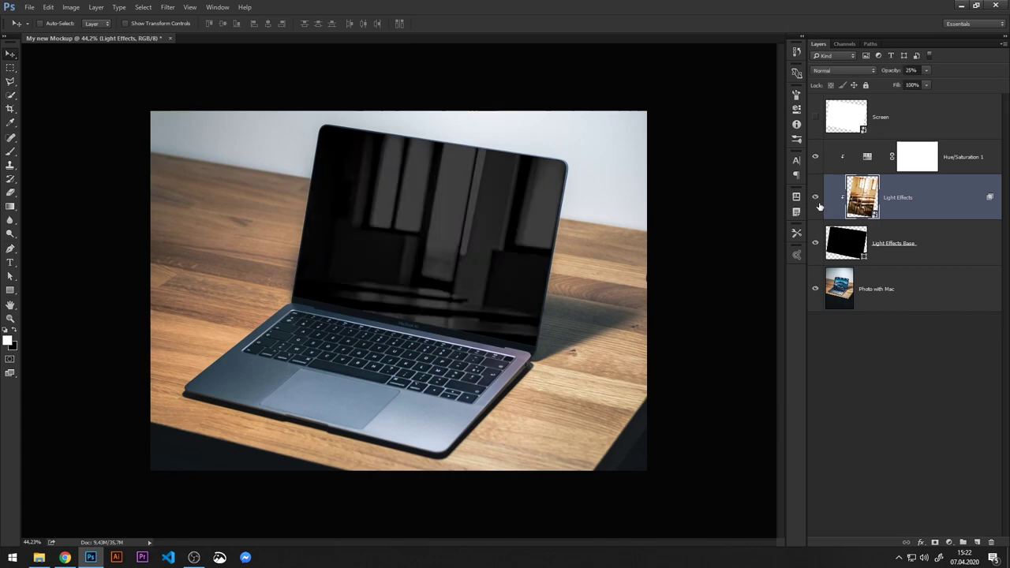
left_click(816, 117)
left_click(816, 116)
left_click(816, 117)
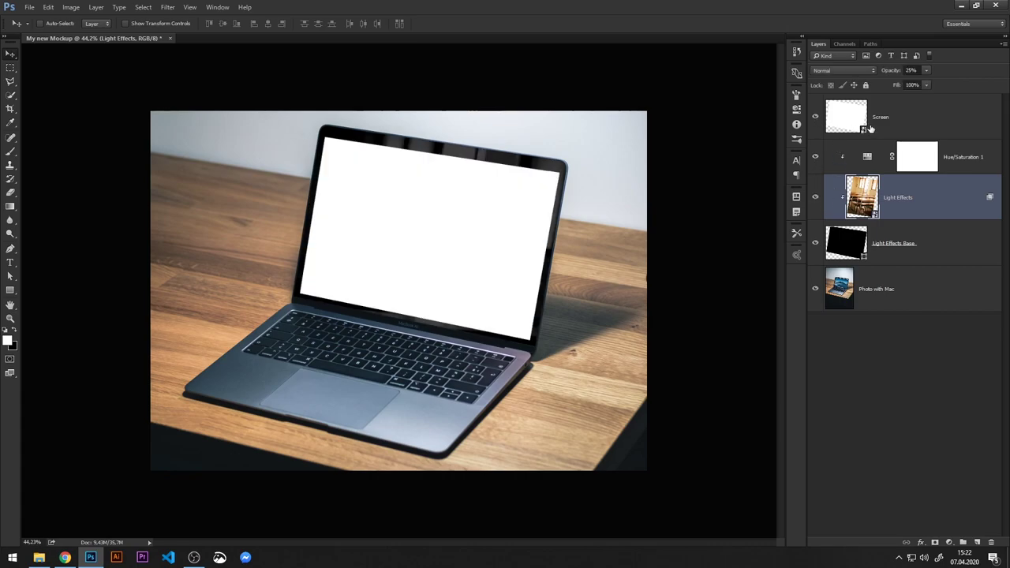
Step: Rename the white Screen layer to 'Screen and Our Project'
double_click(882, 118)
type("and")
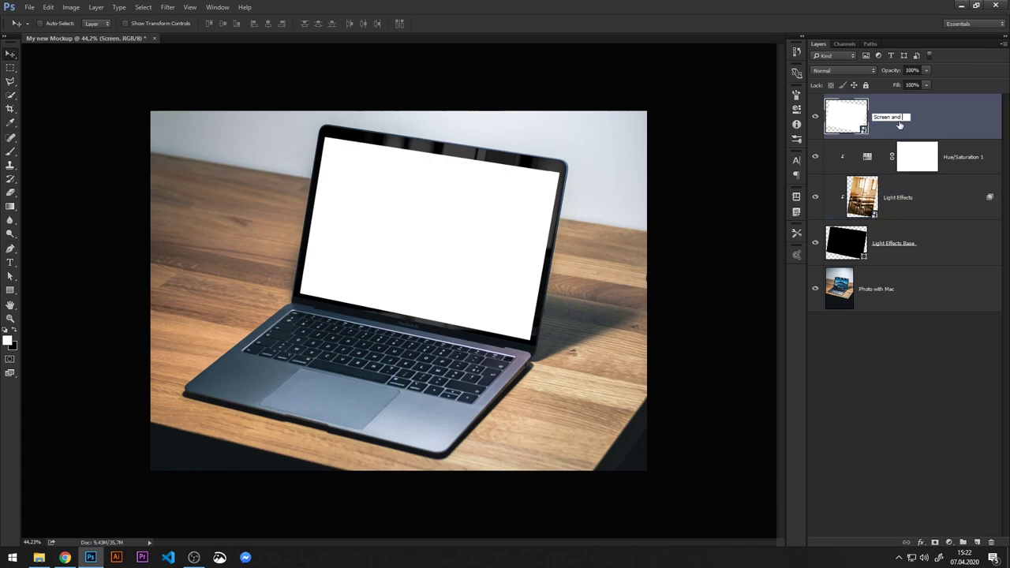
type("Our Project")
key("Return")
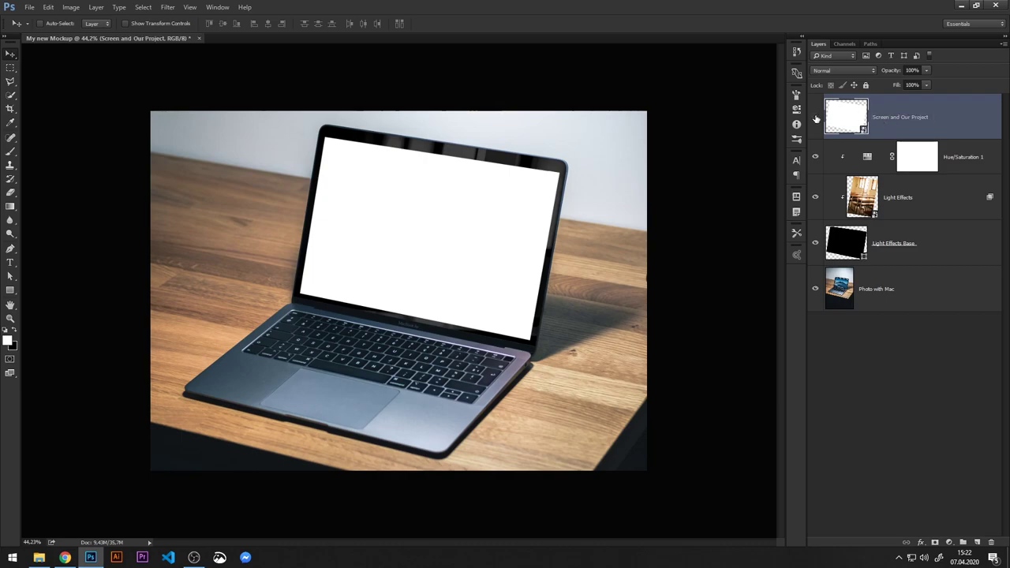
double_click(817, 118)
Step: Open the sunset pier photo from the Unsplash wallpaper results in the browser
left_click(64, 558)
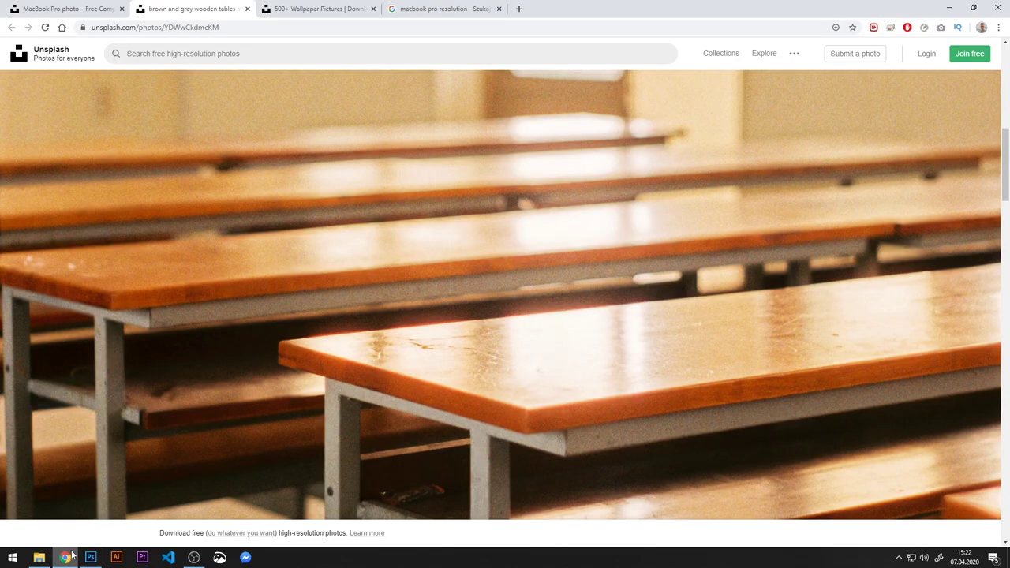
left_click(327, 14)
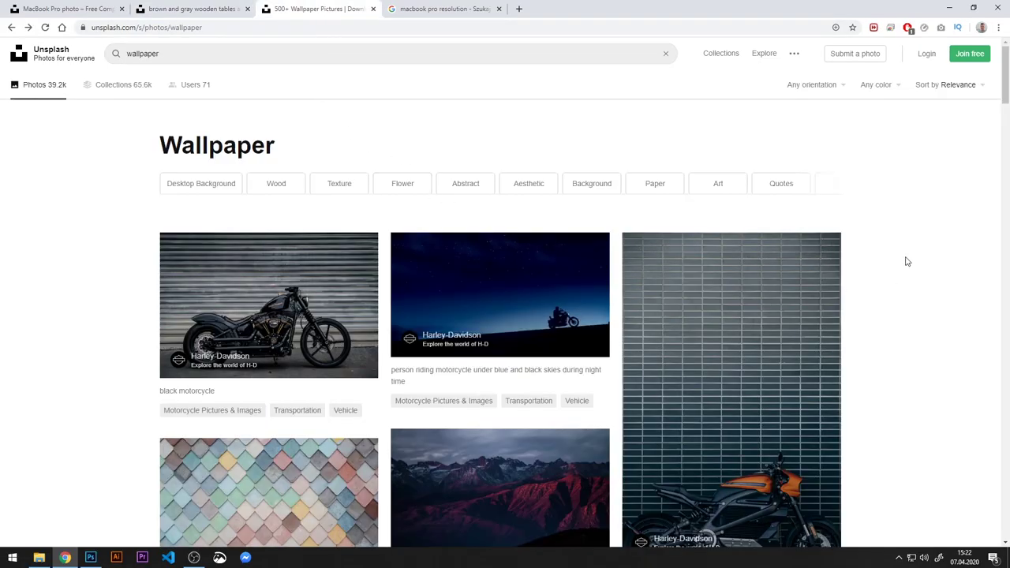
scroll(905, 257, "down", 3)
scroll(904, 256, "down", 3)
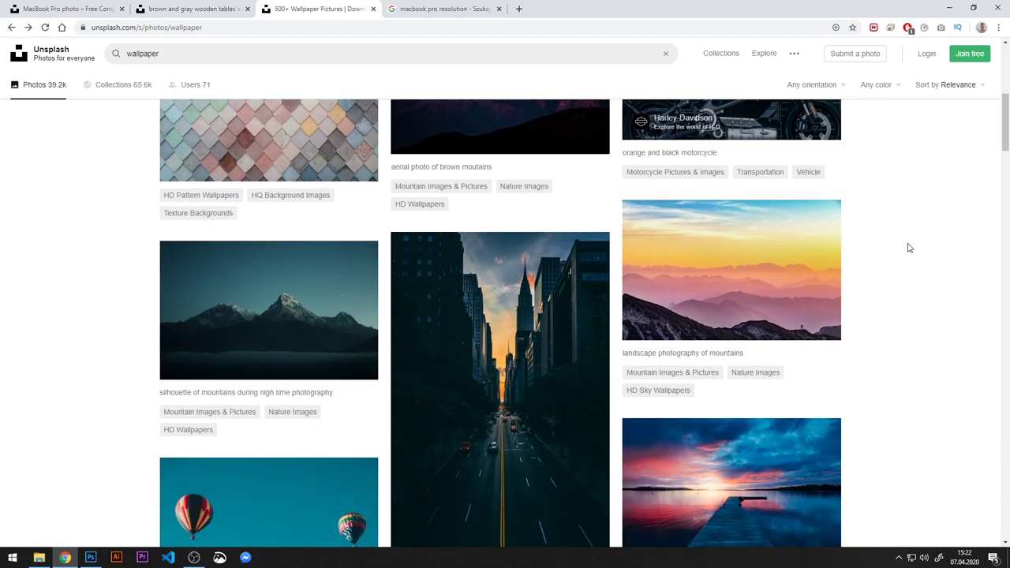
scroll(908, 248, "down", 4)
scroll(909, 247, "up", 1)
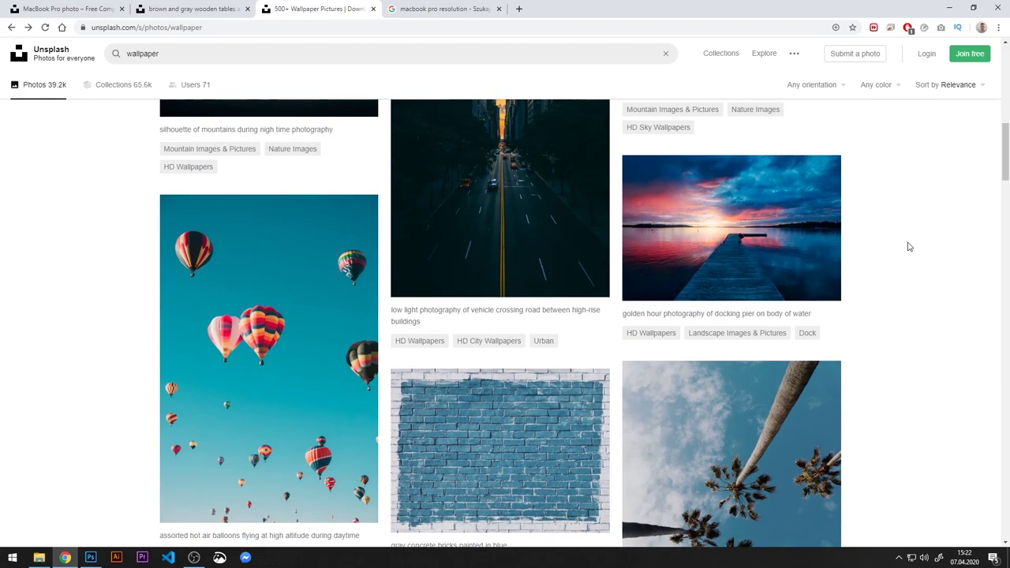
scroll(909, 247, "up", 1)
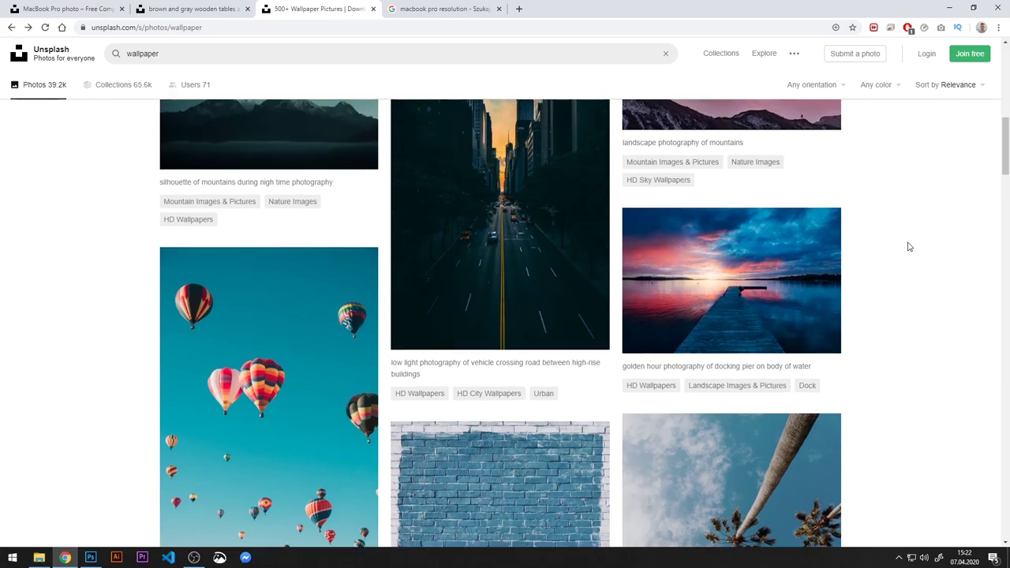
left_click(730, 289)
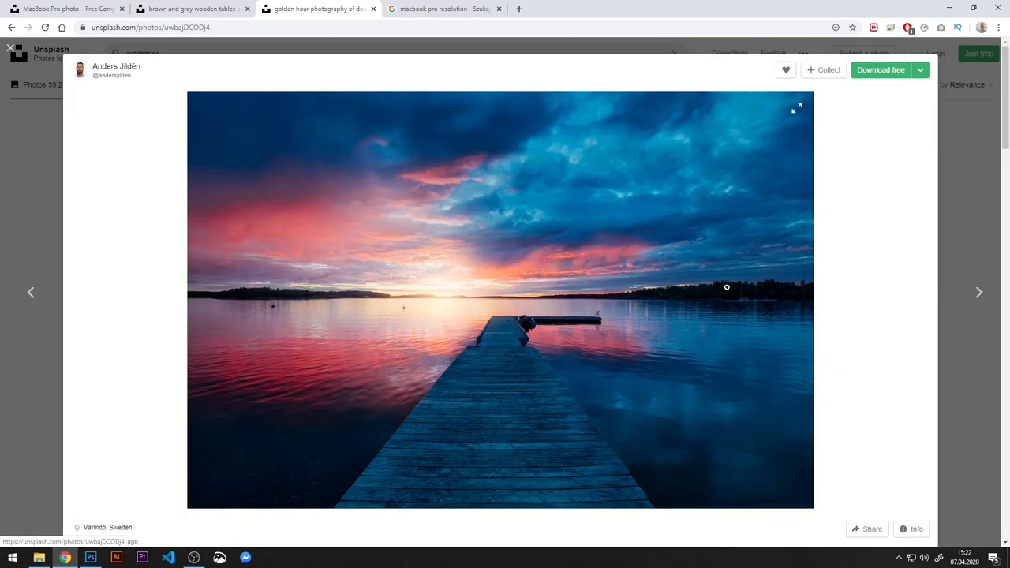
Step: Copy the enlarged pier image to the clipboard and return to Photoshop
left_click(503, 298)
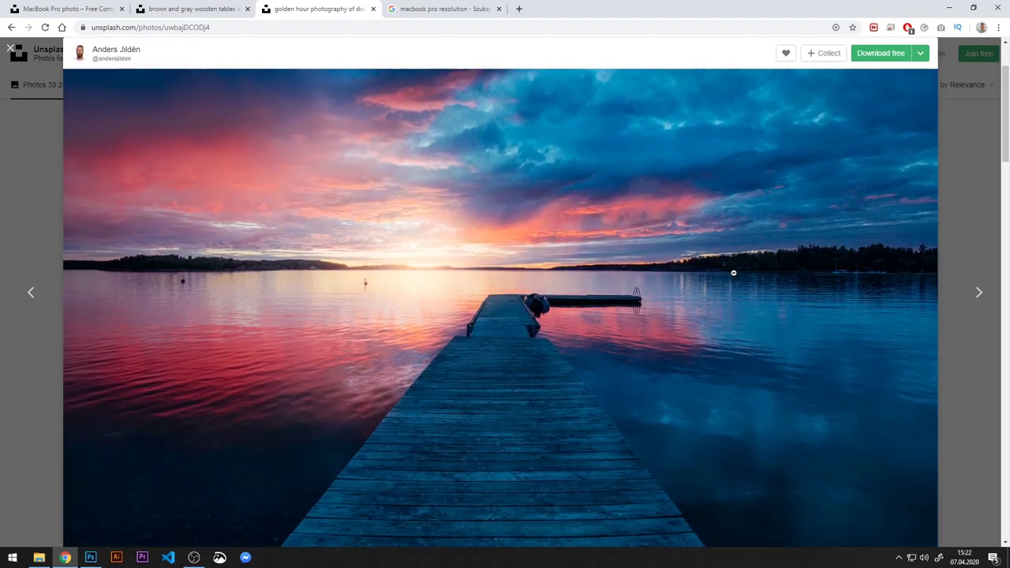
right_click(494, 259)
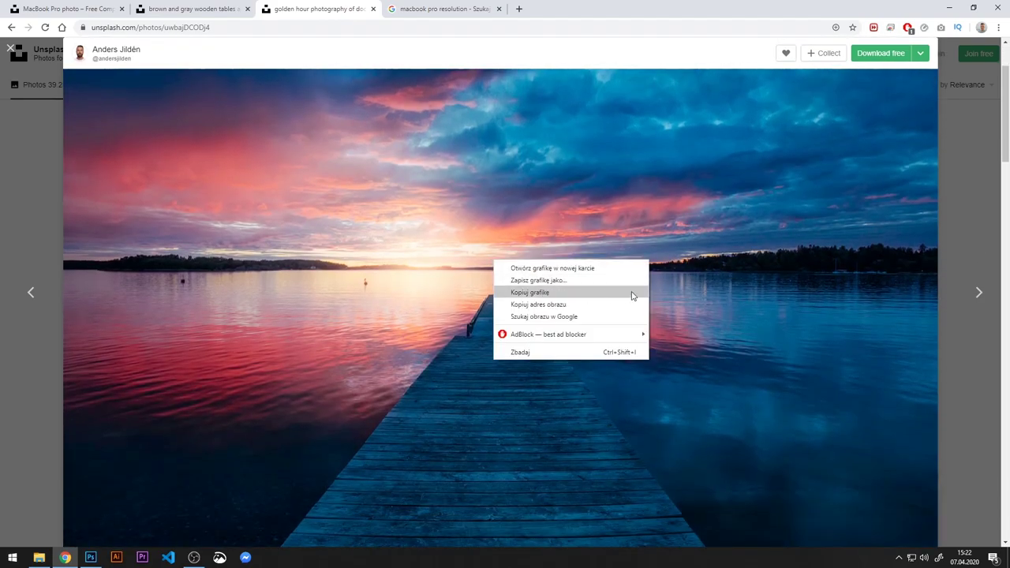
left_click(633, 293)
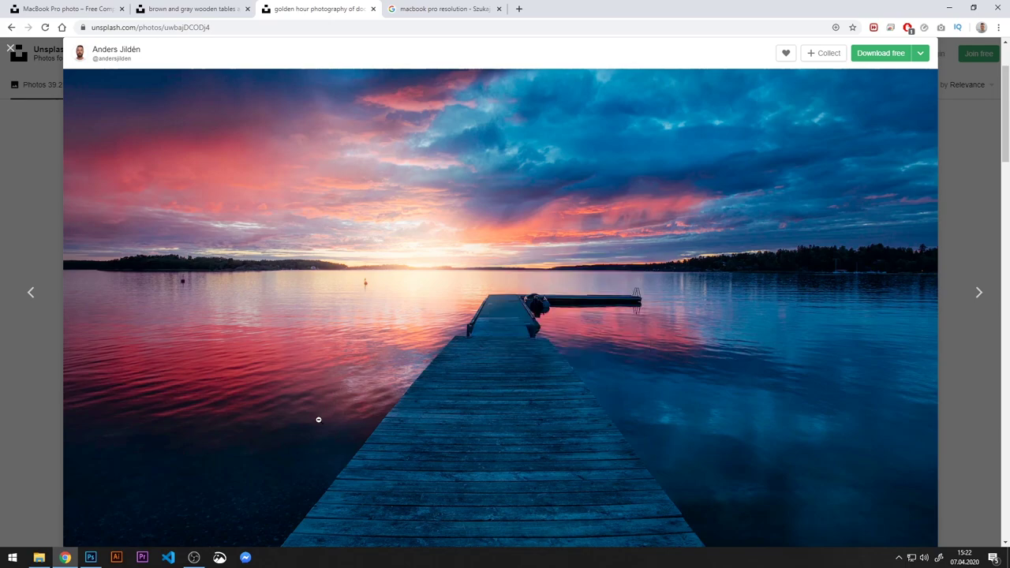
left_click(90, 557)
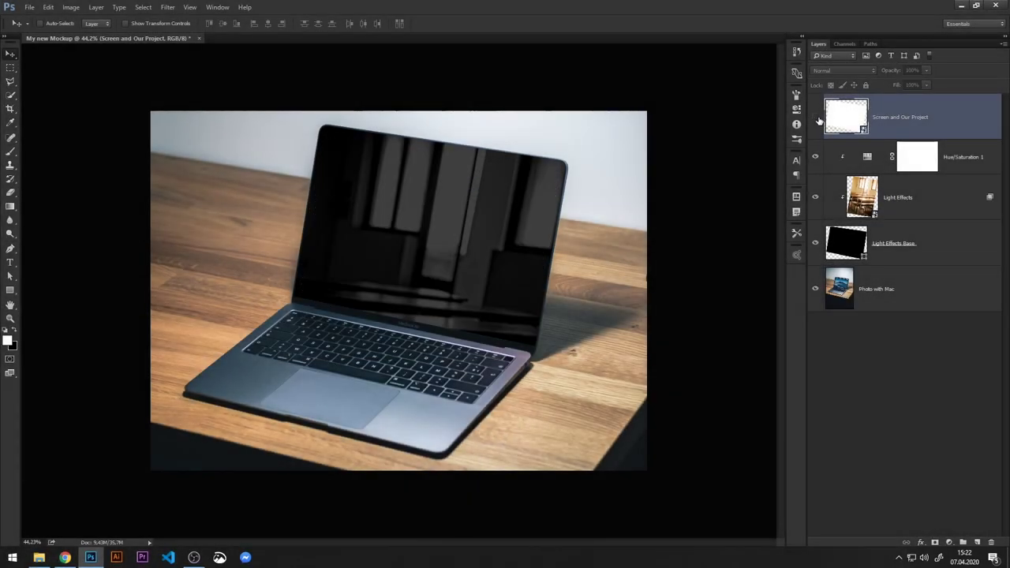
Step: Open the Screen and Our Project smart object and paste the lake pier photo into it
left_click(816, 119)
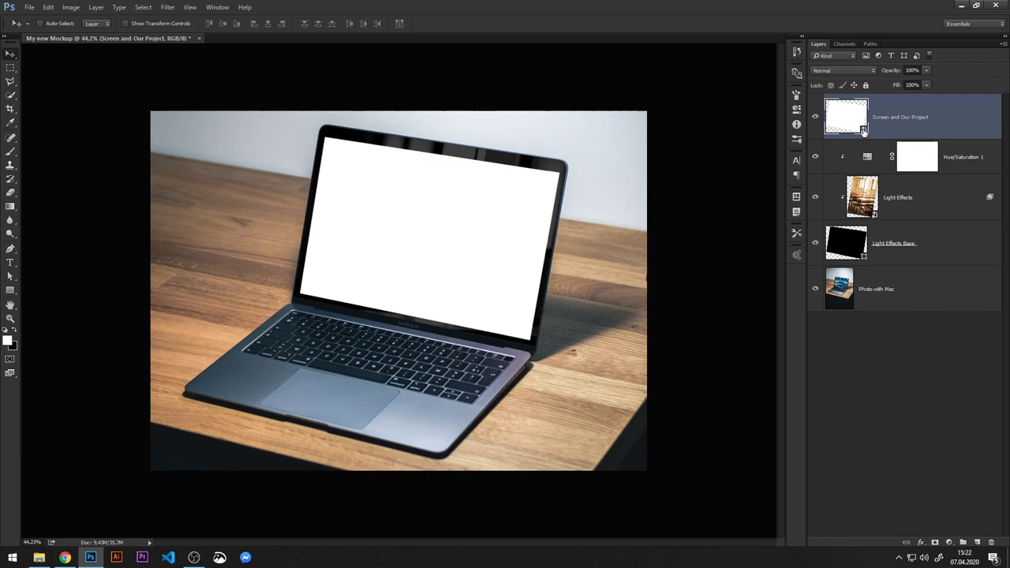
double_click(864, 131)
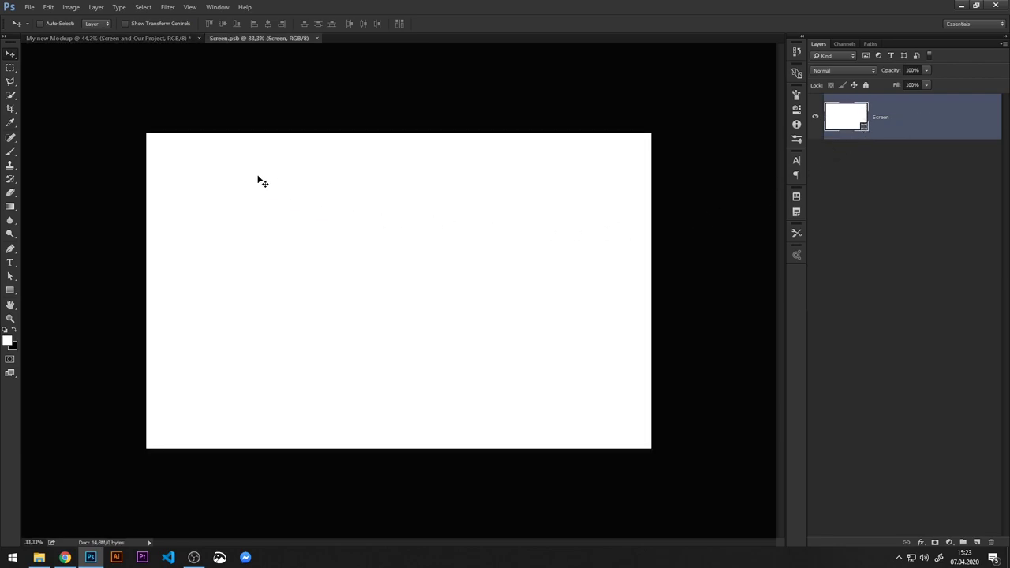
left_click(48, 8)
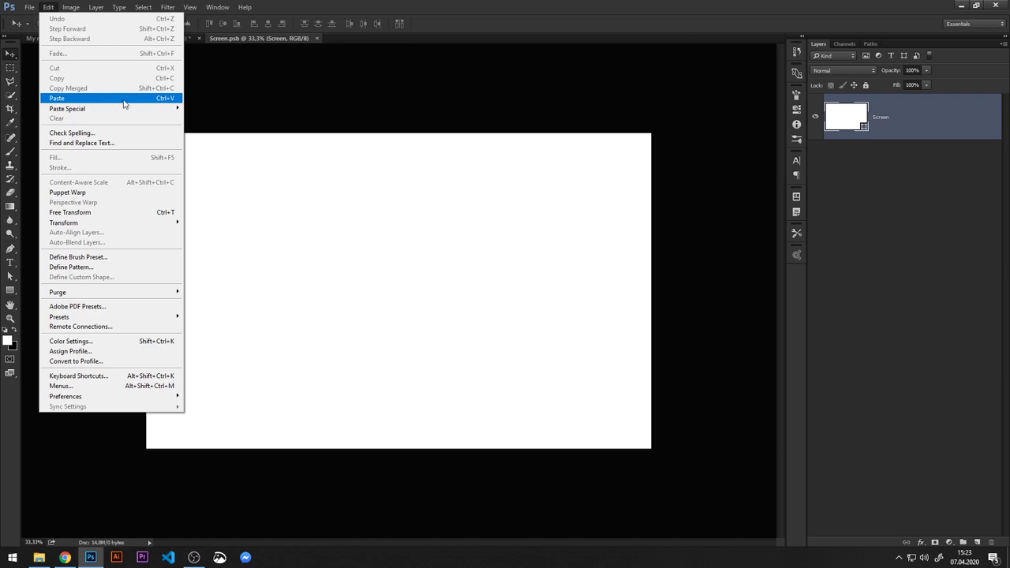
left_click(123, 99)
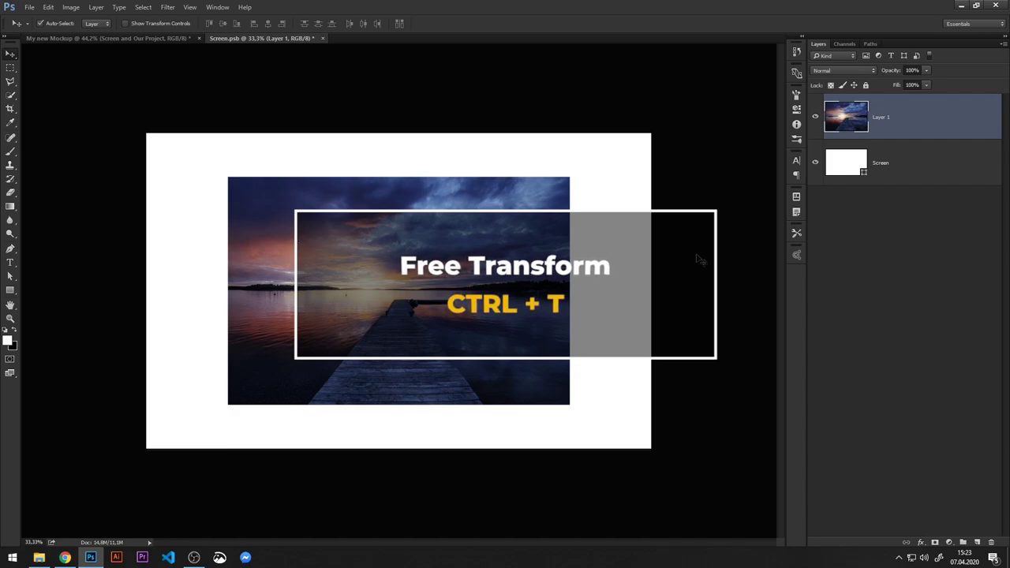
Step: Scale the pier photo up to fill the canvas, then close and save Screen.psb
key("ctrl+t")
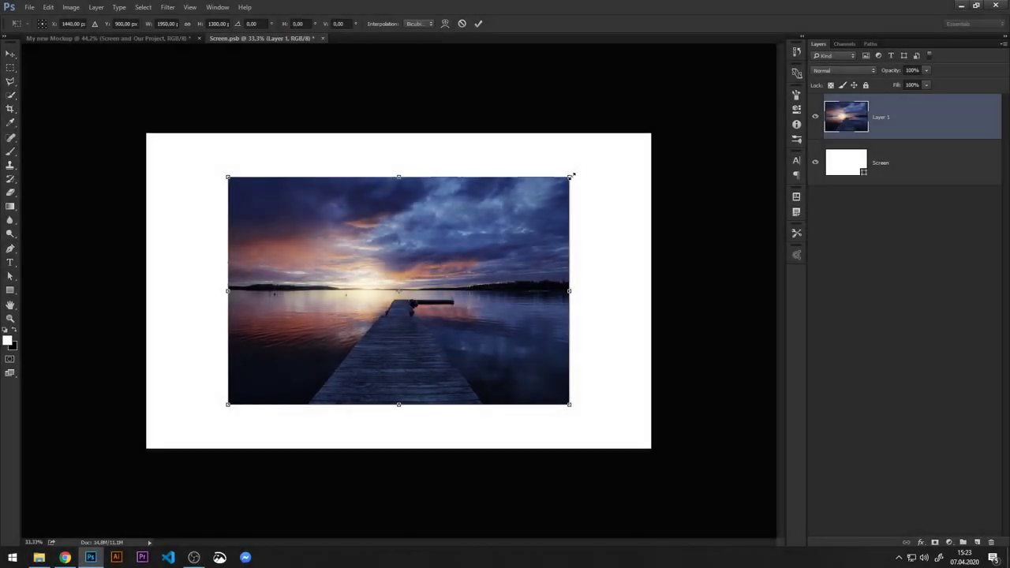
left_click_drag(573, 174, 677, 146)
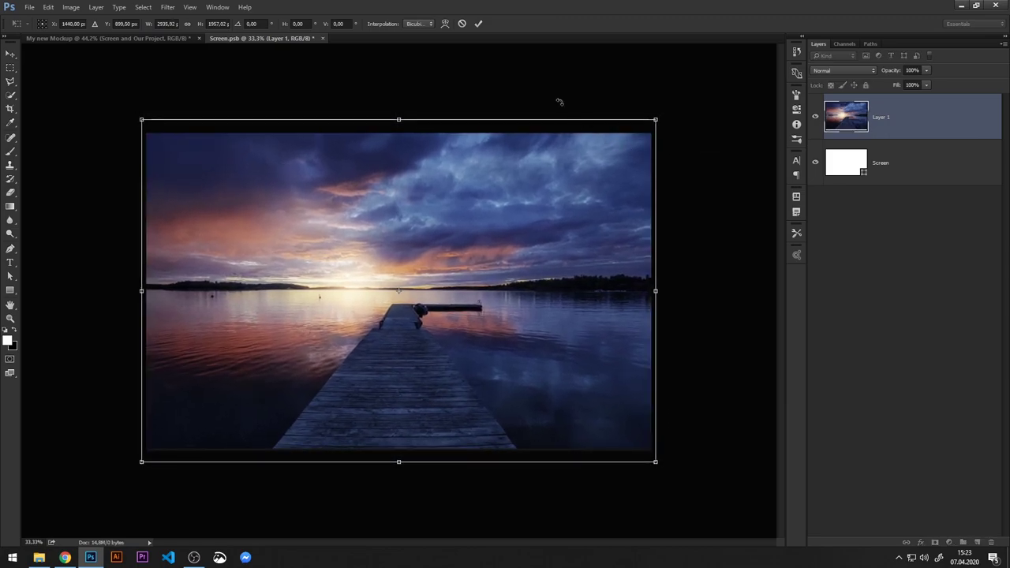
left_click(479, 24)
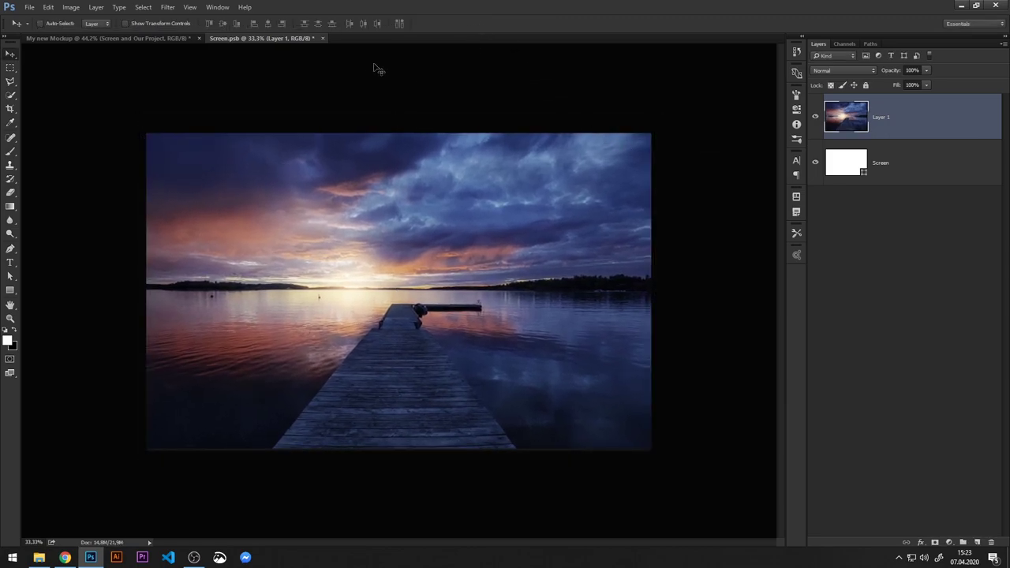
left_click(324, 39)
left_click(461, 212)
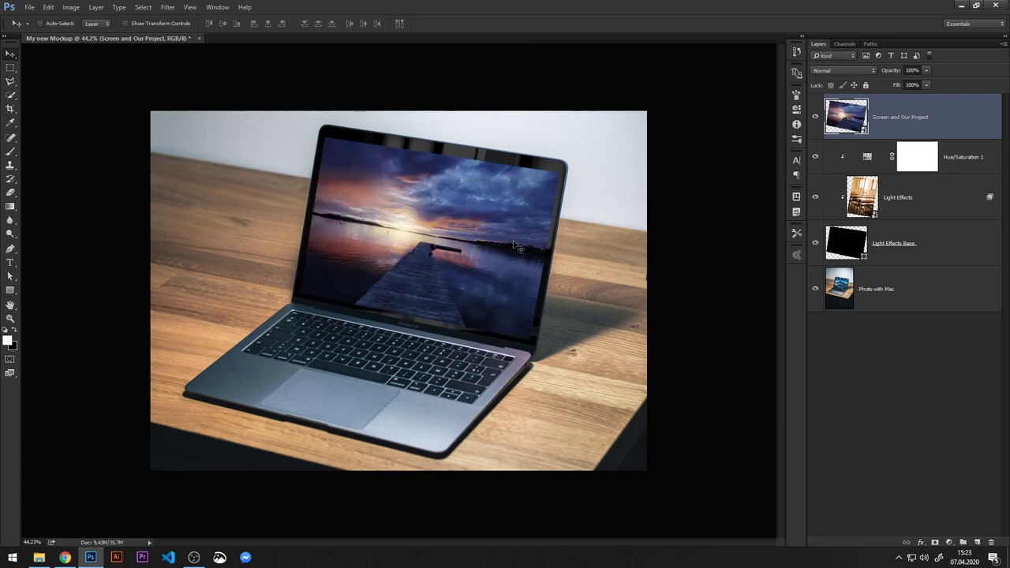
left_click(816, 117)
left_click(816, 116)
Step: Set the Screen and Our Project layer's blend mode to Screen so glass reflections show through
left_click(857, 71)
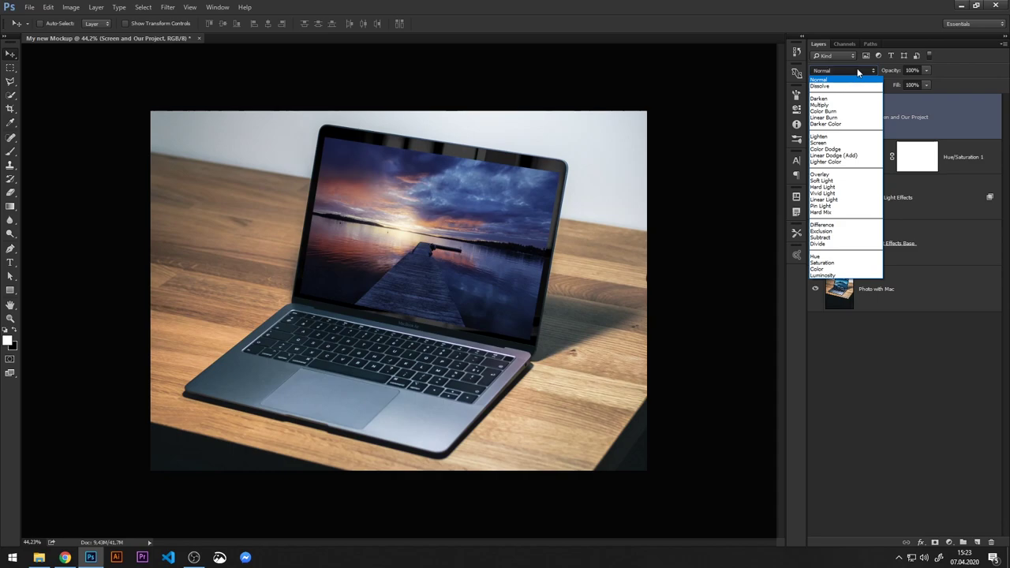
left_click(827, 143)
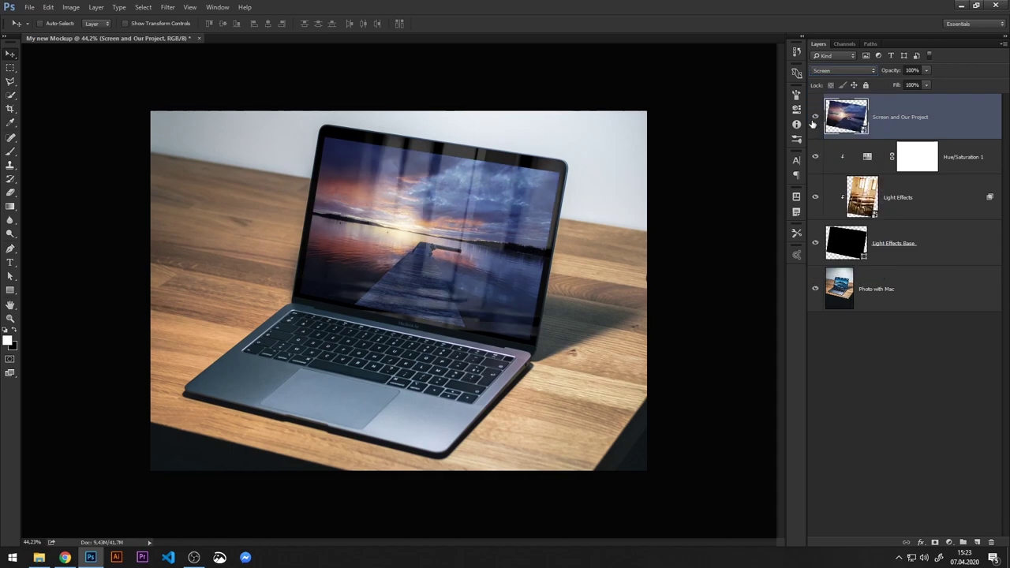
left_click(816, 117)
left_click(816, 118)
Step: Add a Hue/Saturation adjustment clipped to the screen photo with Saturation raised to +26
left_click(949, 543)
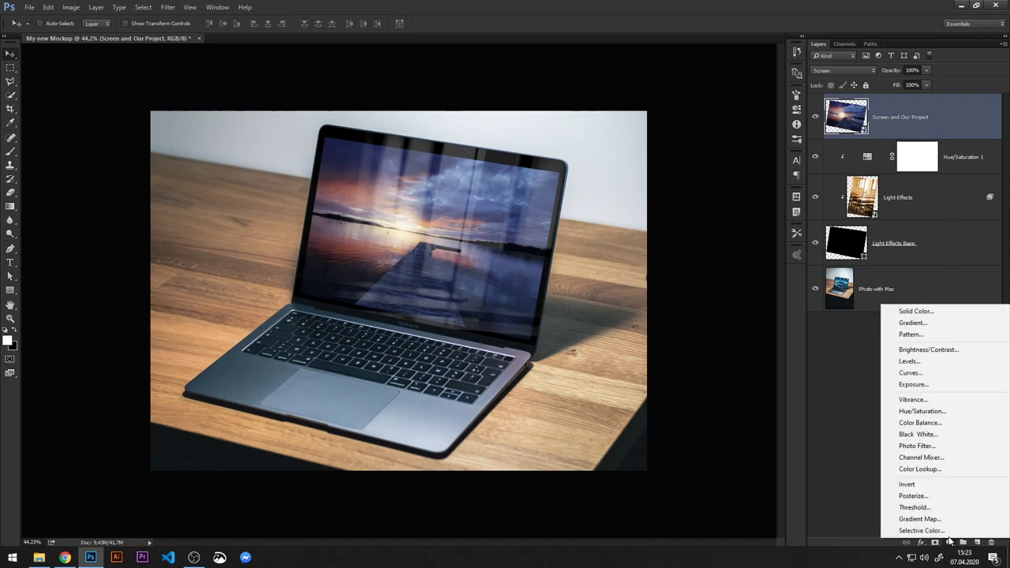
left_click(933, 412)
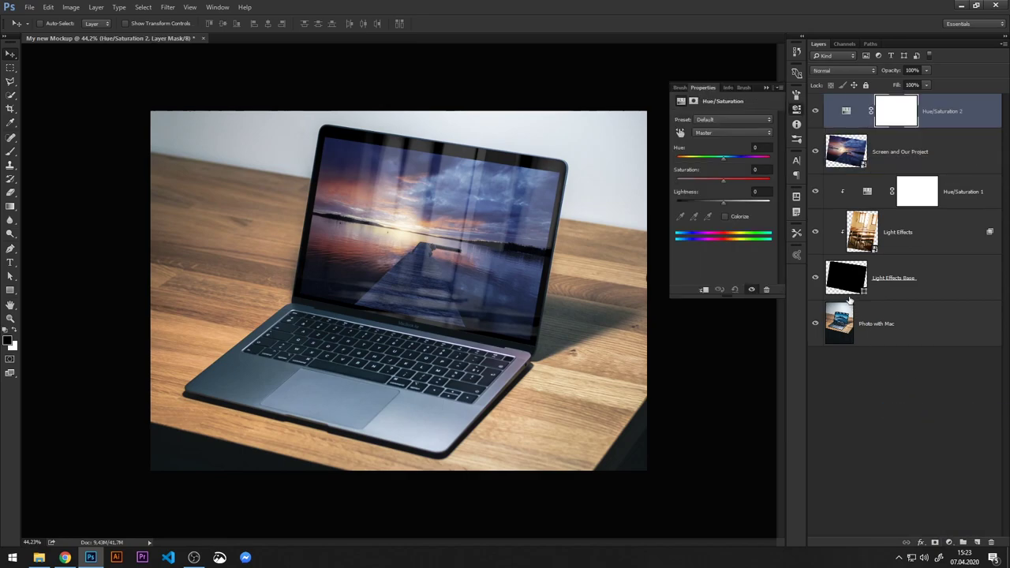
left_click(703, 291)
mouse_move(724, 179)
left_mouse_down()
mouse_move(748, 179)
mouse_move(710, 182)
mouse_move(741, 190)
left_mouse_up()
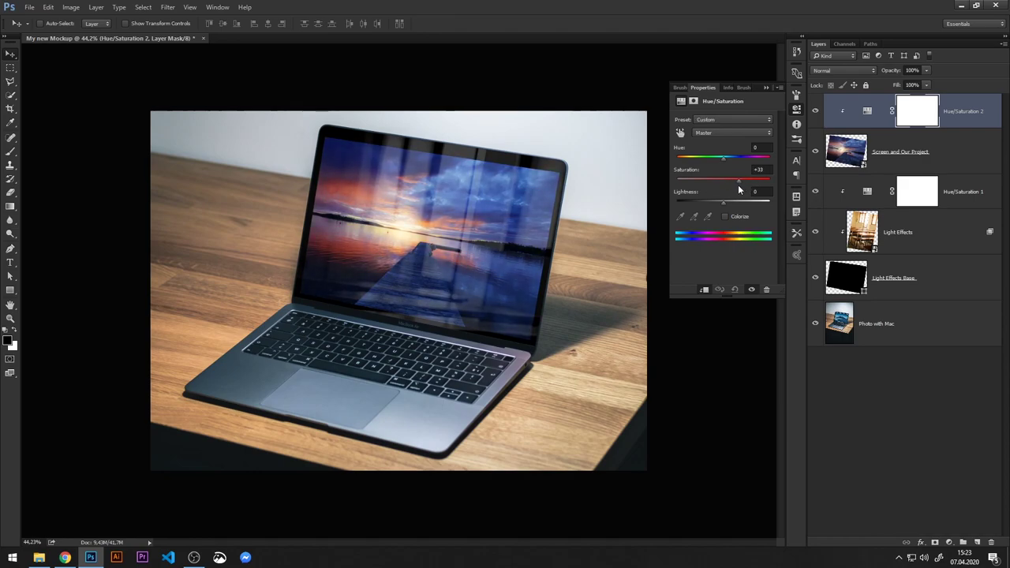
left_click(767, 88)
left_click(817, 154)
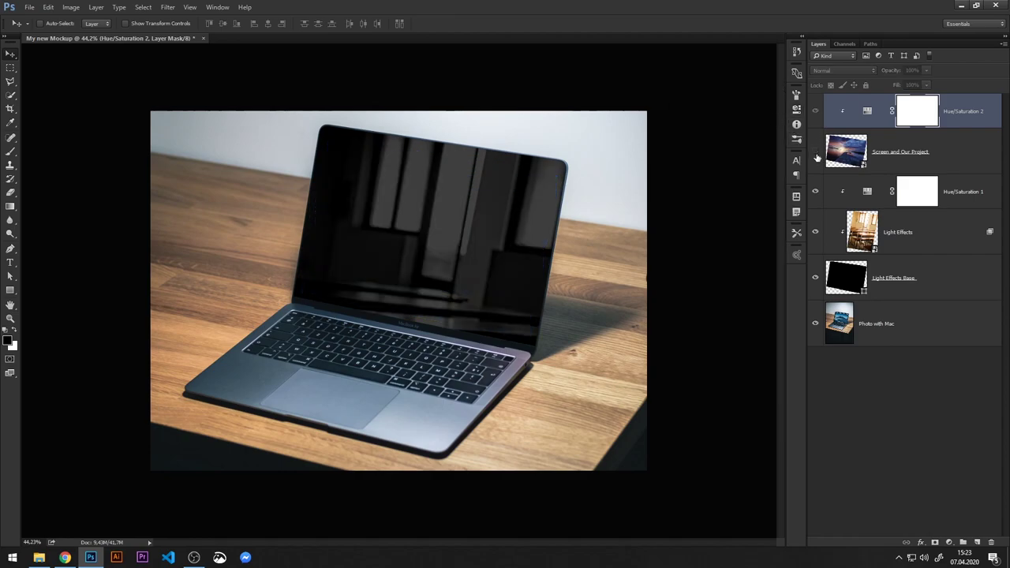
left_click(816, 154)
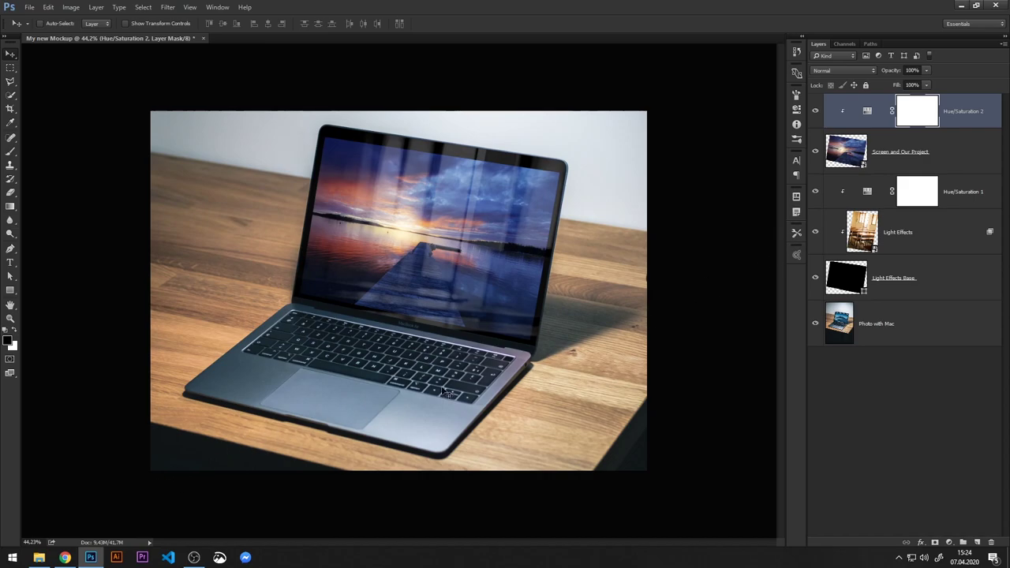
Step: Close the pier photo in Unsplash and open the green fern photo from the wallpaper results
left_click(64, 558)
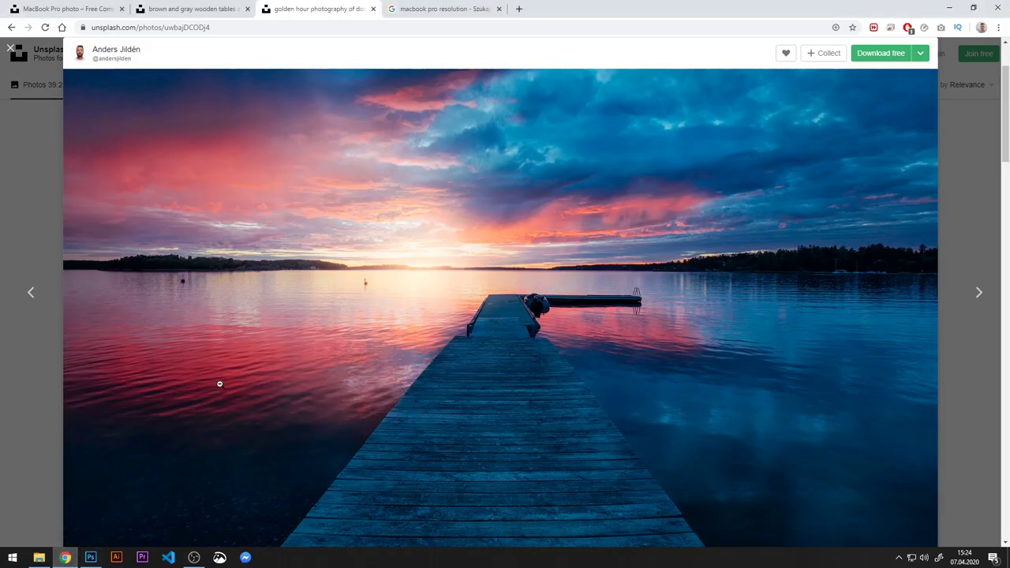
left_click(379, 235)
left_click(959, 170)
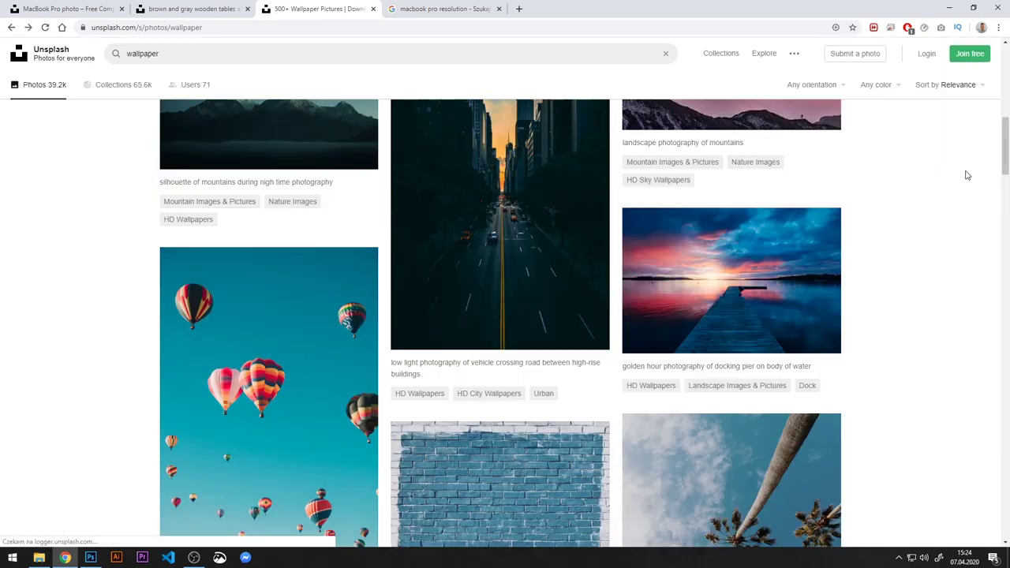
scroll(604, 294, "down", 2)
scroll(604, 294, "down", 2)
scroll(604, 294, "down", 3)
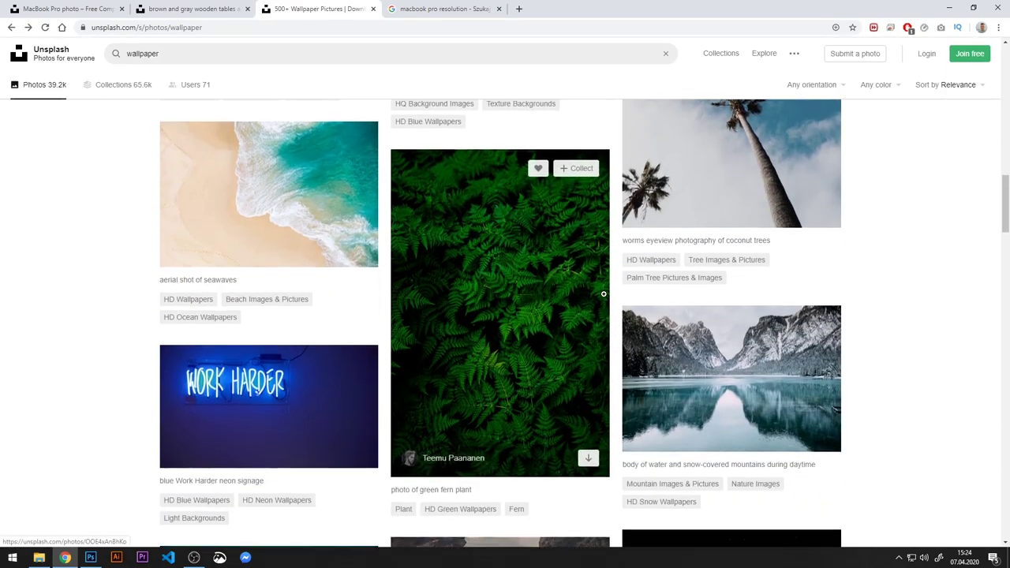
left_click(507, 299)
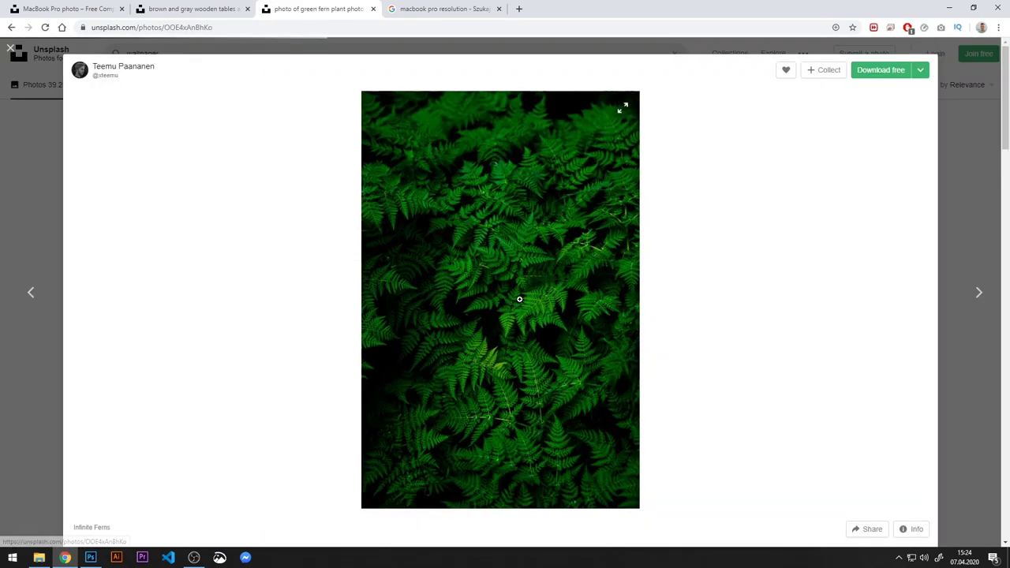
Step: Copy the full-size fern image and return to the Photoshop mockup
left_click(502, 300)
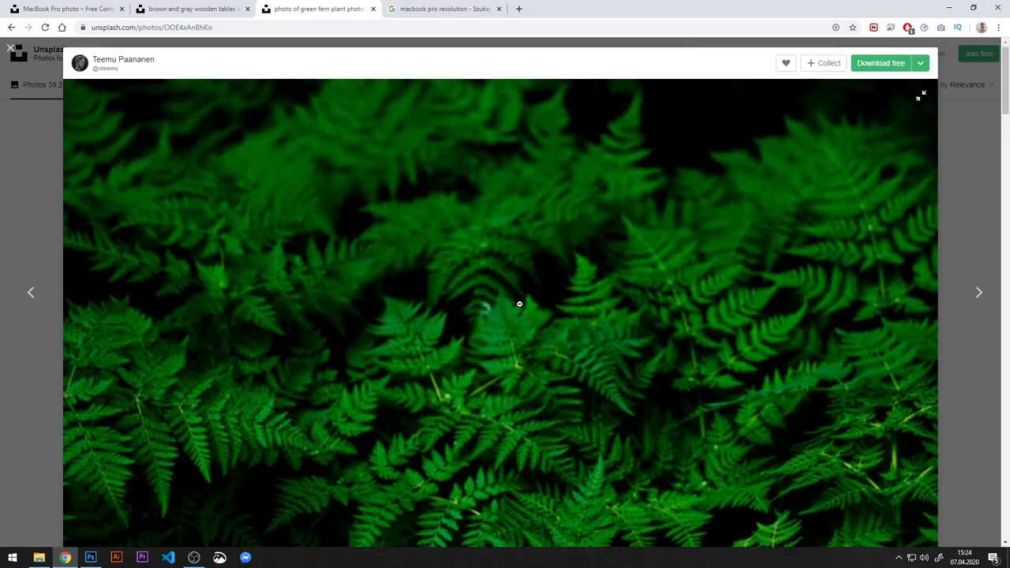
scroll(517, 302, "down", 3)
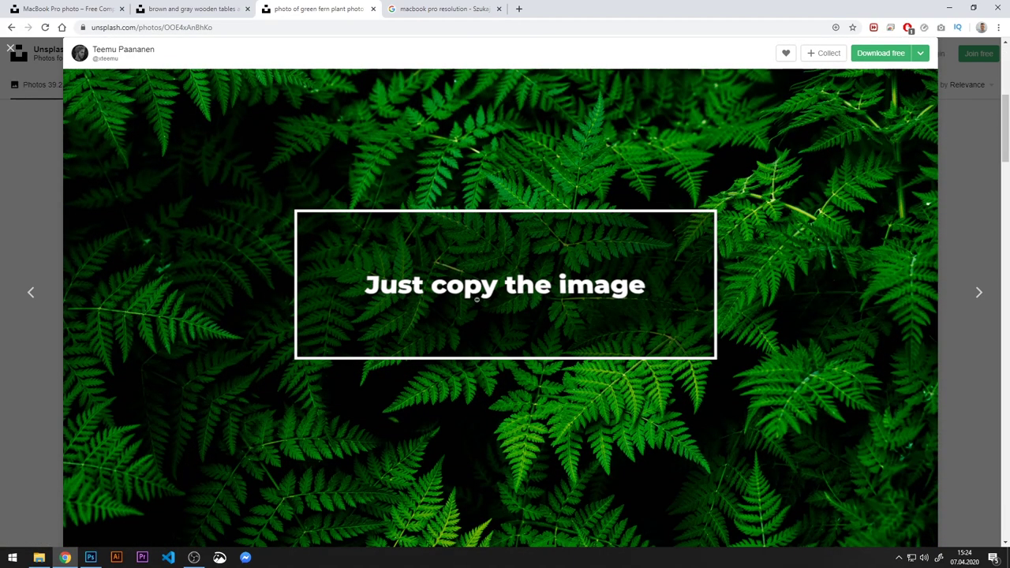
right_click(477, 300)
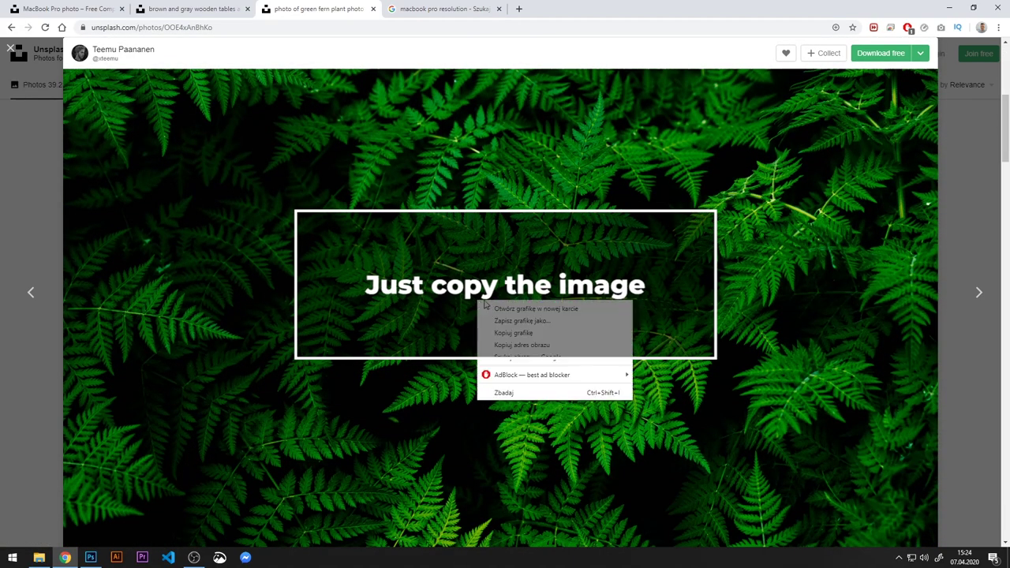
left_click(590, 337)
left_click(90, 557)
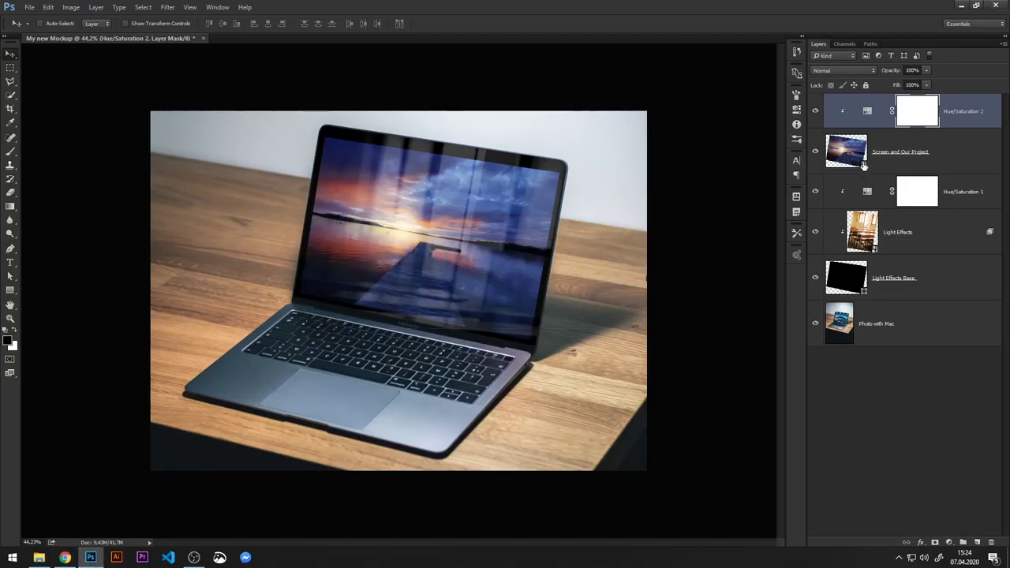
Step: Paste the fern photo into Screen.psb, rotate it 90° to fill the screen, and save
double_click(862, 163)
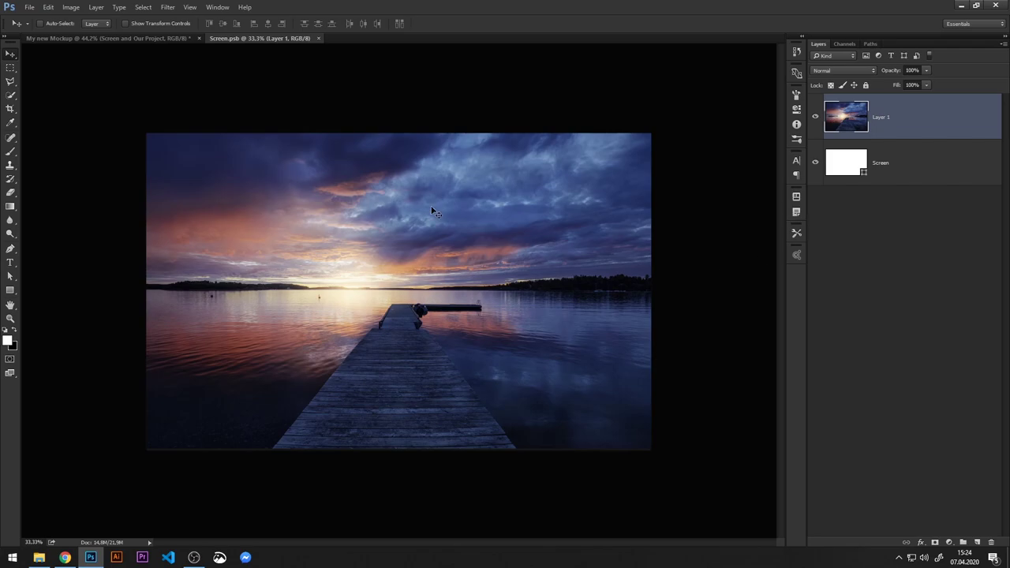
left_click(49, 7)
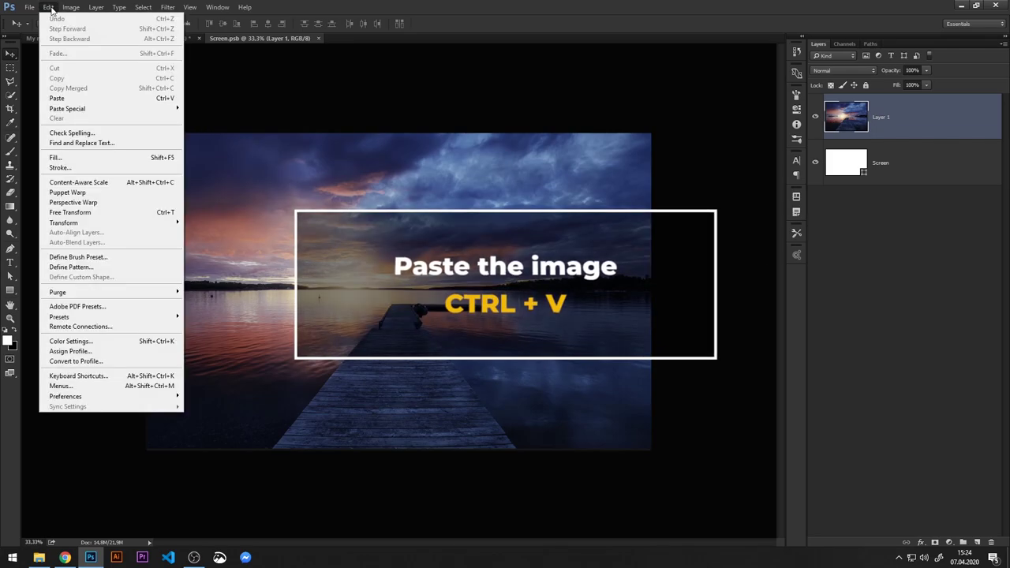
left_click(71, 98)
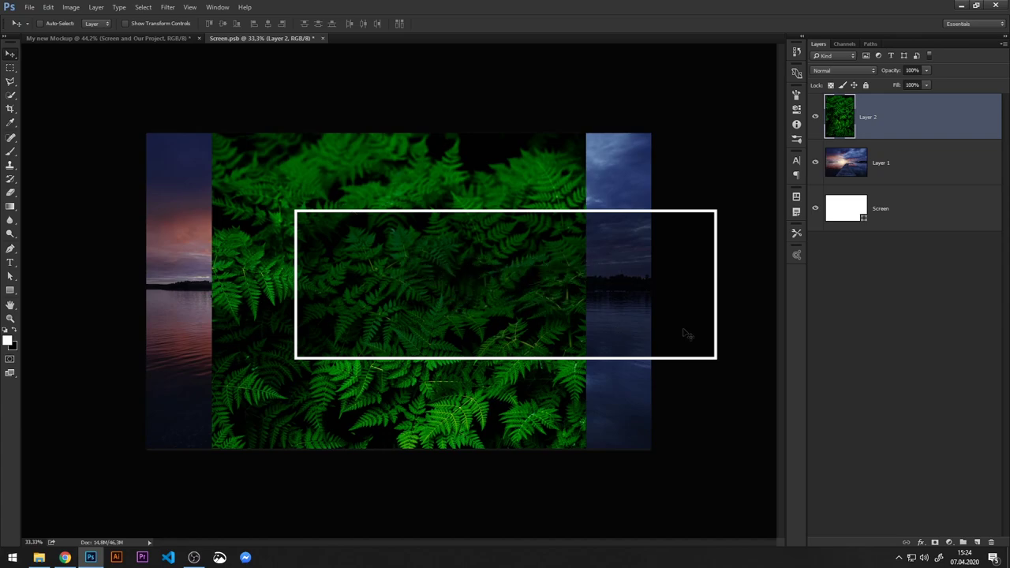
key("ctrl+t")
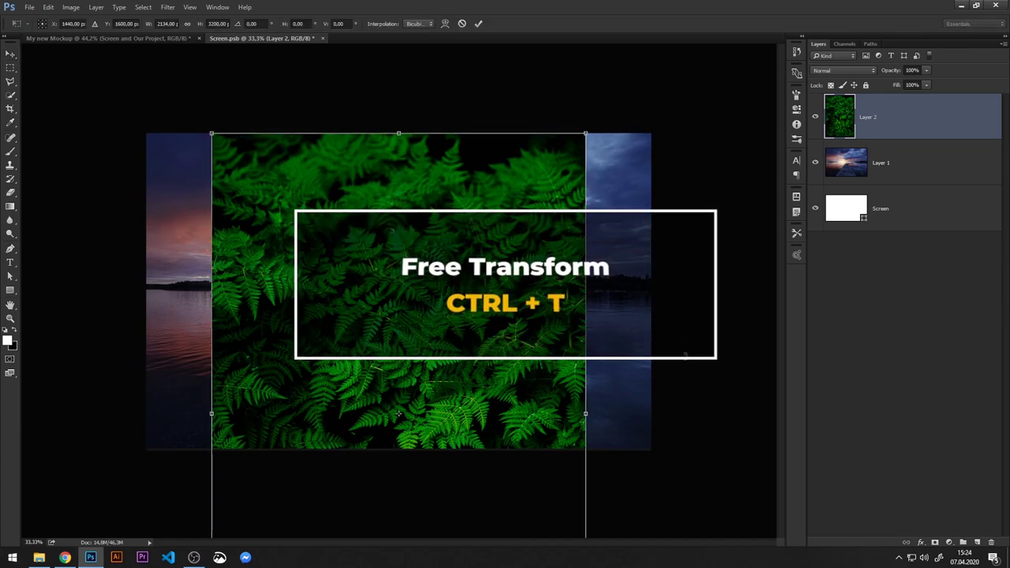
mouse_move(604, 120)
left_mouse_down()
mouse_move(153, 189)
mouse_move(489, 131)
mouse_move(247, 166)
mouse_move(205, 228)
left_mouse_up()
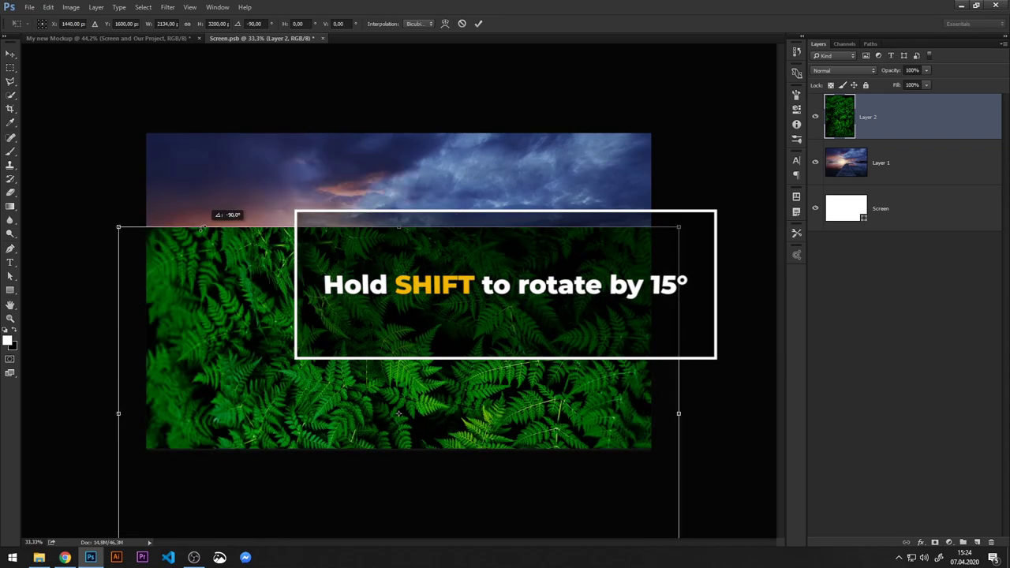
mouse_move(365, 310)
left_mouse_down()
mouse_move(421, 303)
mouse_move(426, 207)
left_mouse_up()
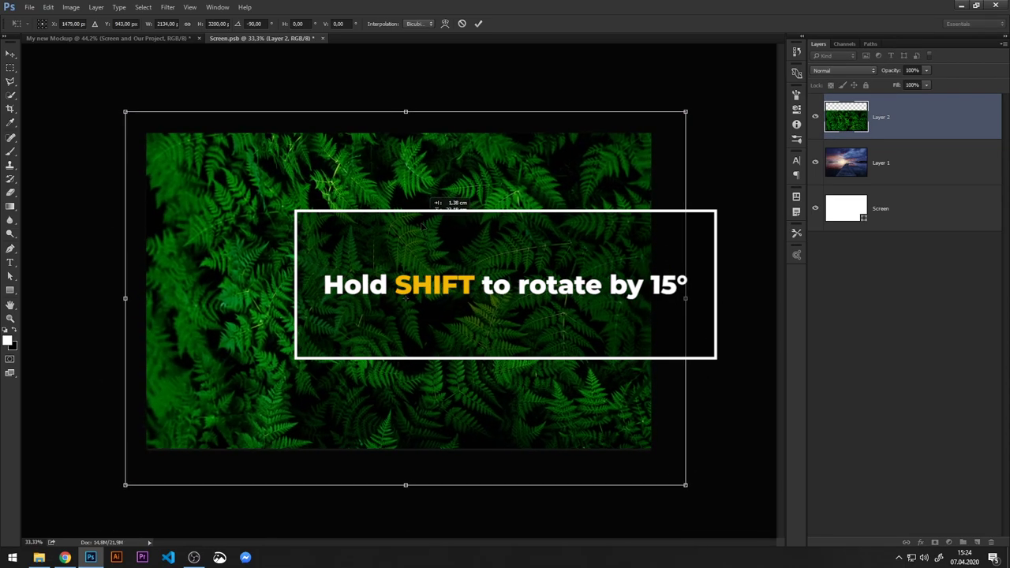
left_click(479, 23)
left_click(322, 38)
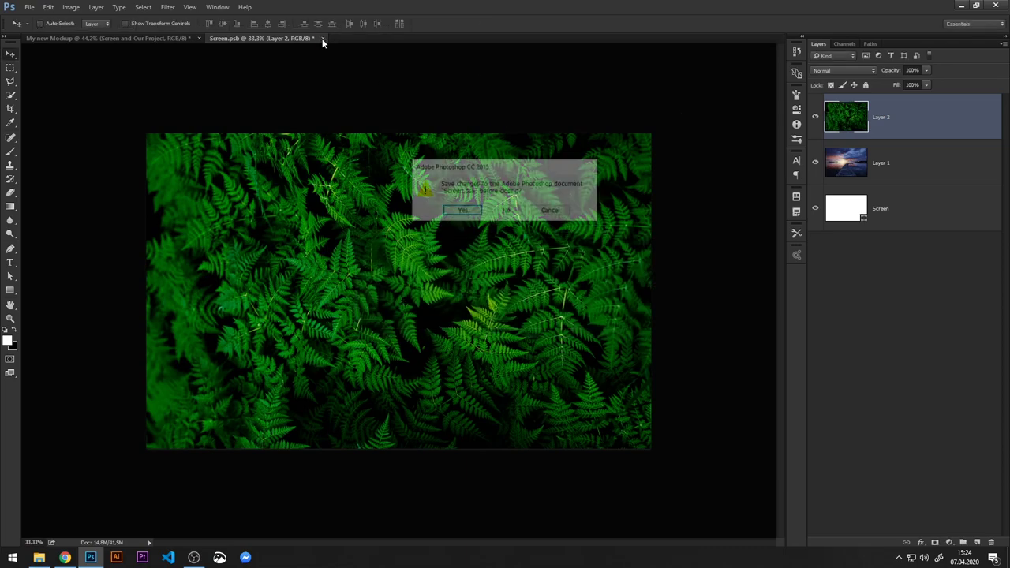
left_click(462, 212)
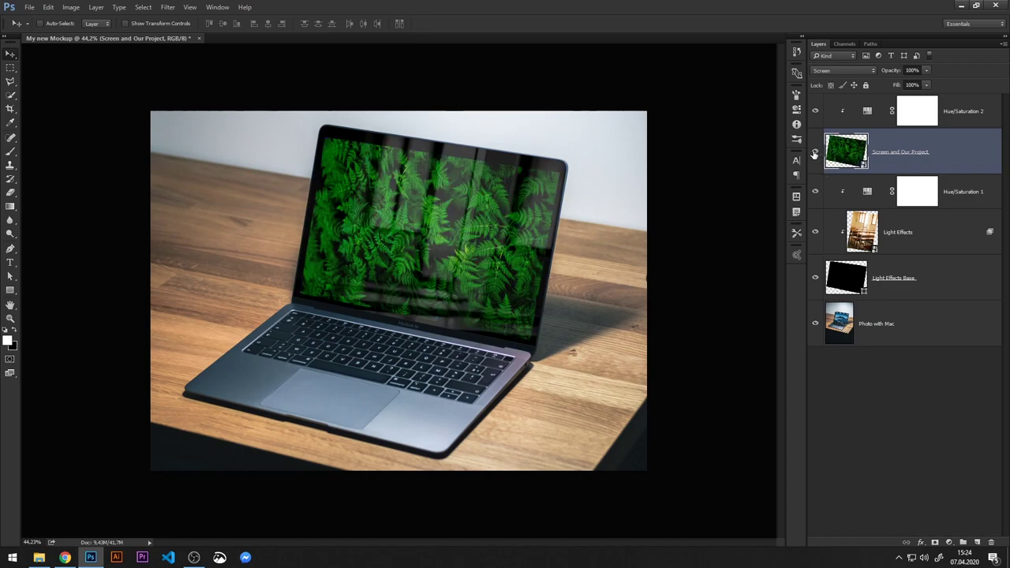
Step: Reopen the Screen.psb smart object and add an empty Layer 3 above the fern photo
left_click(816, 151)
left_click(816, 151)
double_click(863, 163)
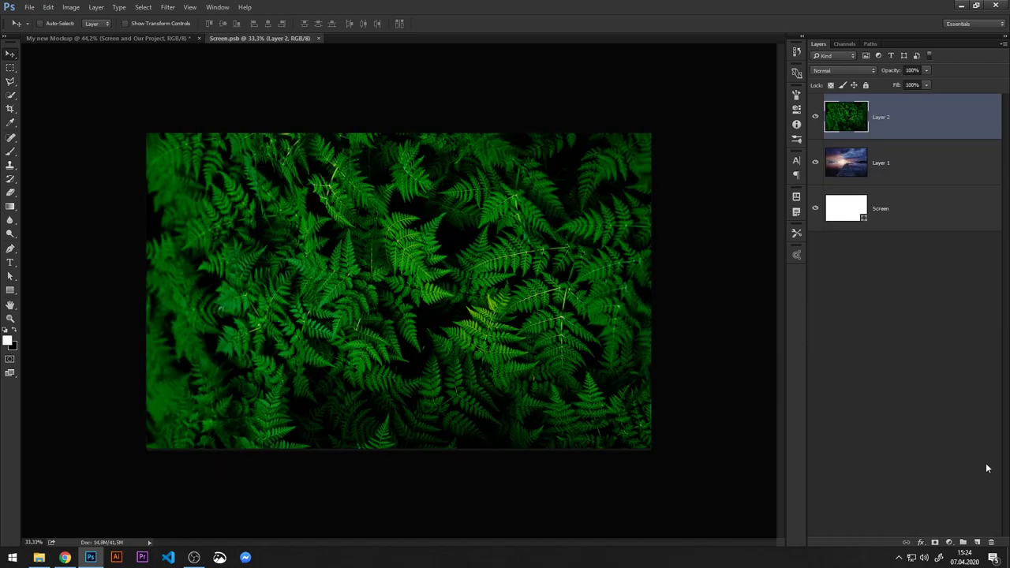
left_click(977, 542)
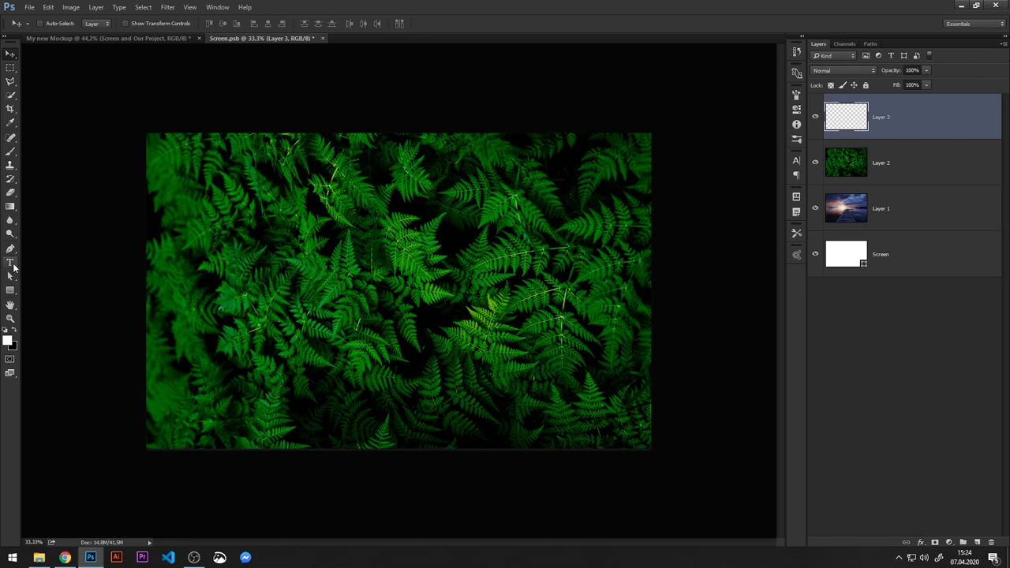
Step: Type 'PASTE YOUR PROJECT HERE' on two lines over the fern image, correcting the typo
left_click(12, 263)
left_click(384, 292)
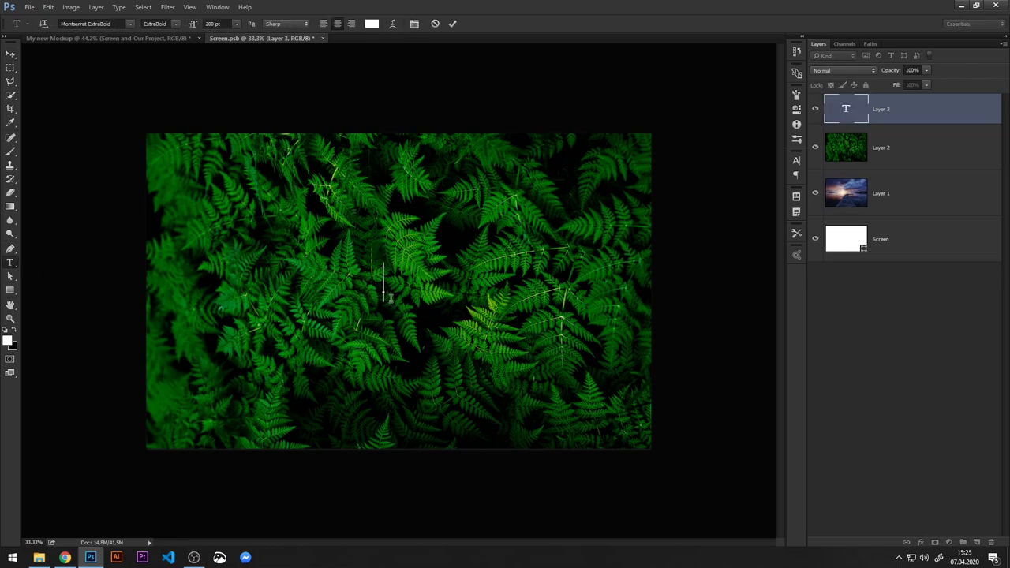
type("P")
type("A")
type("STE Y")
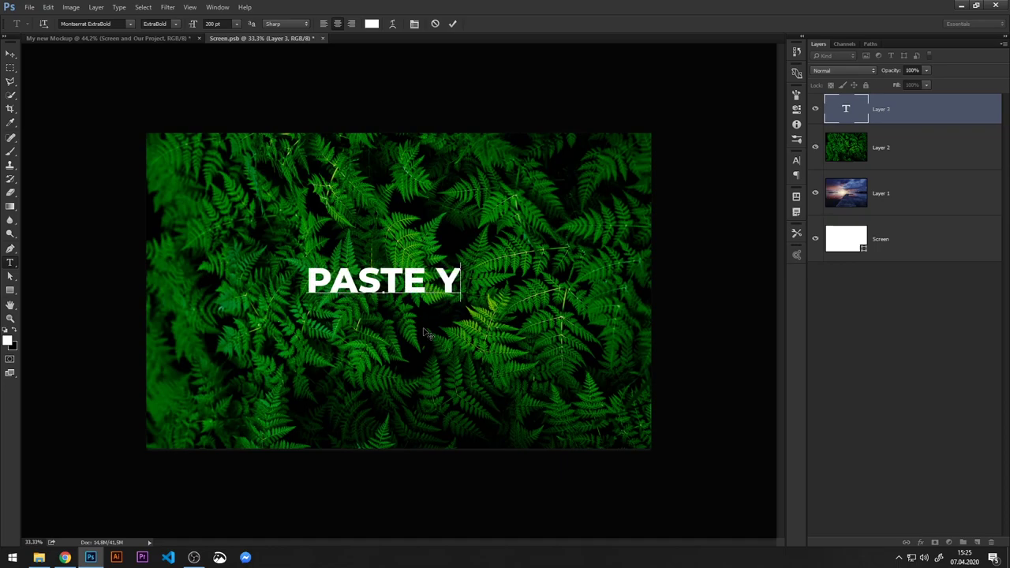
type("OUR PRO")
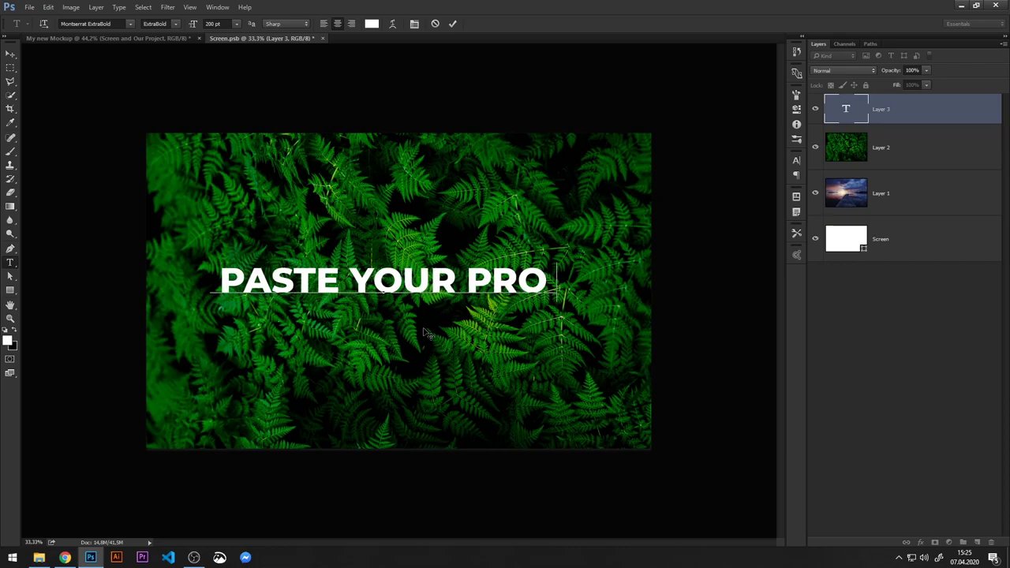
type("JECT")
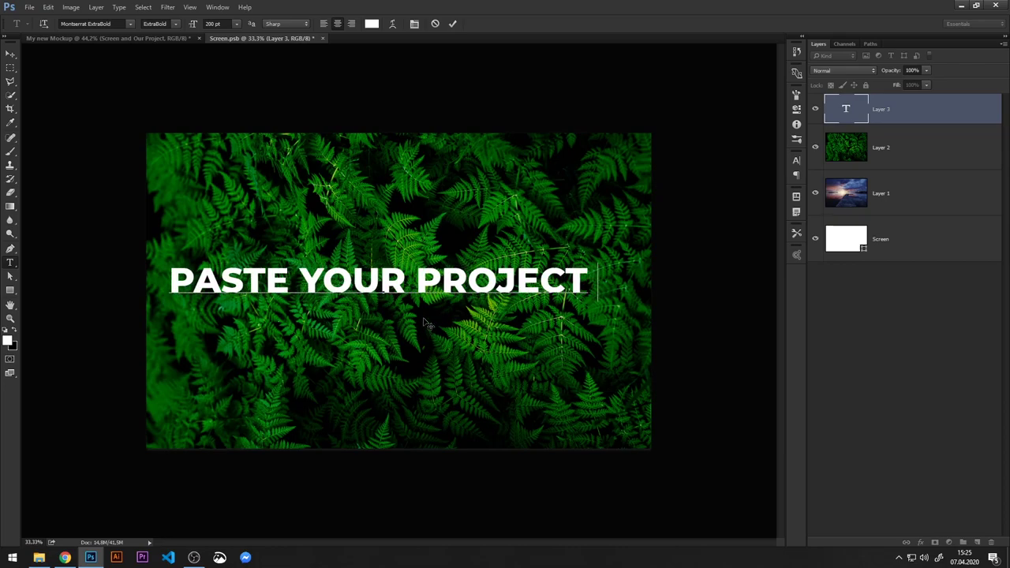
type(" HRE")
key("BackSpace")
key("BackSpace")
type("ER")
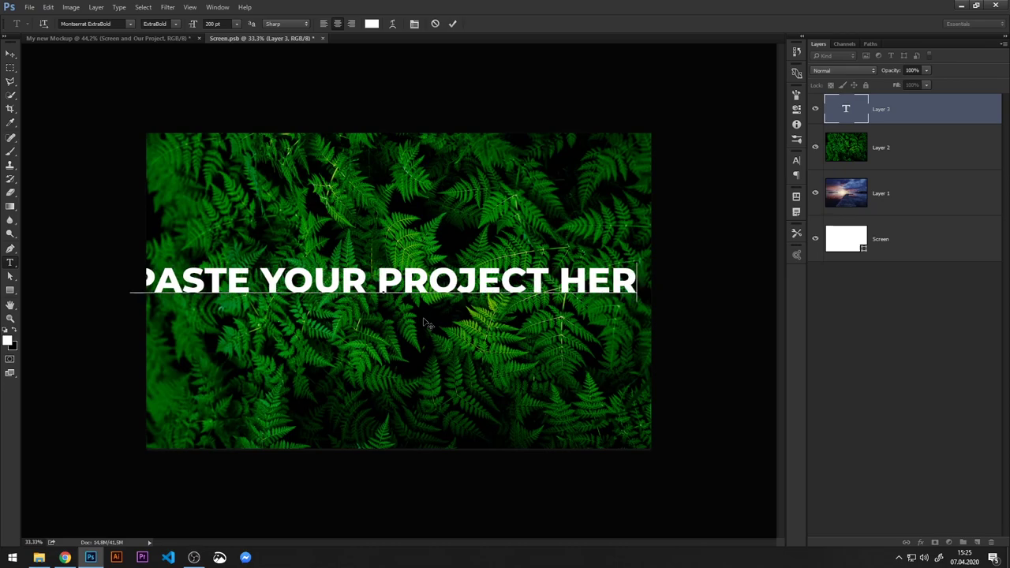
type("E")
key("Return")
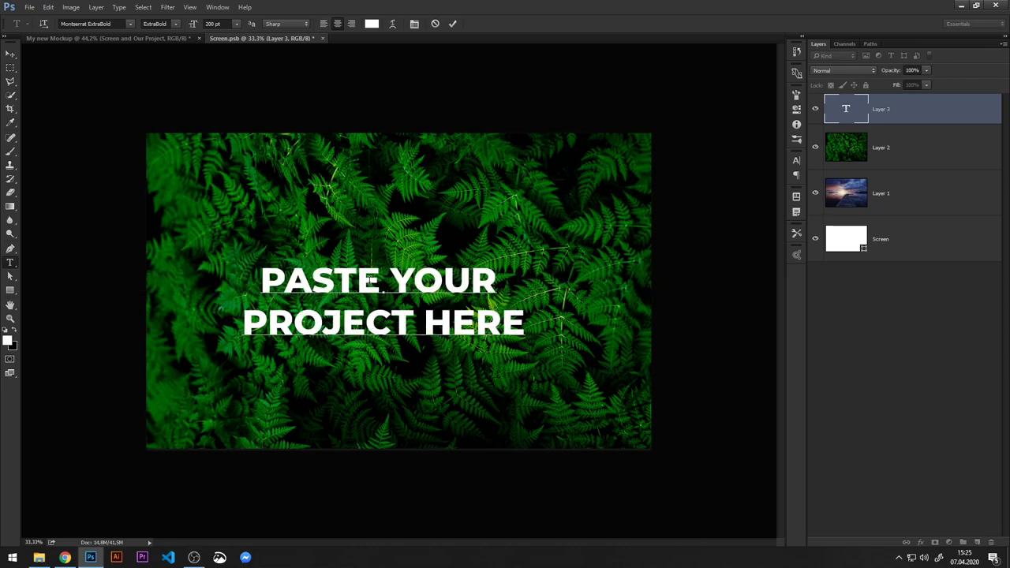
left_click(453, 23)
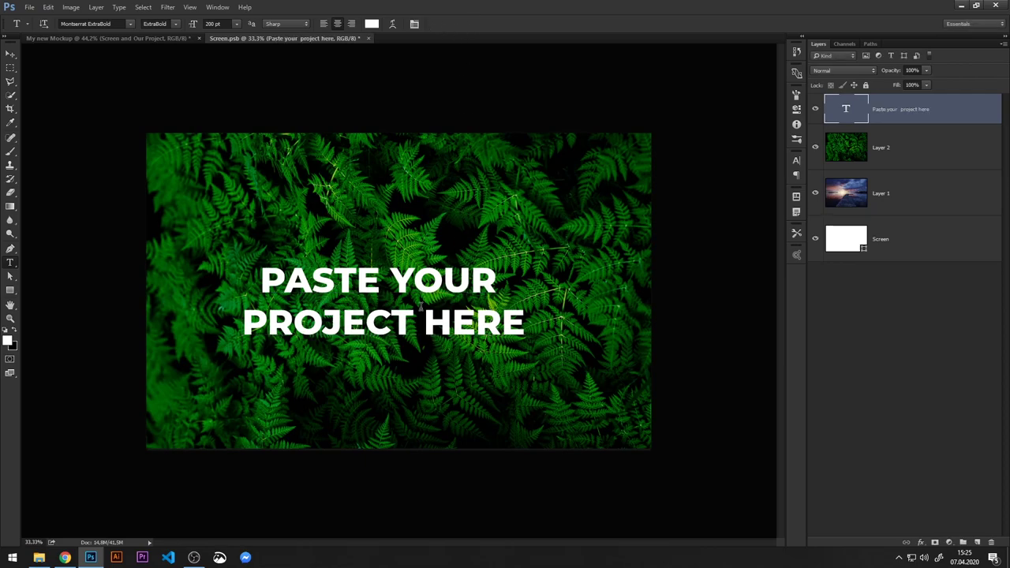
Step: Centre the text on the image and save Screen.psb back into the mockup
left_click(11, 54)
left_click_drag(437, 323, 450, 316)
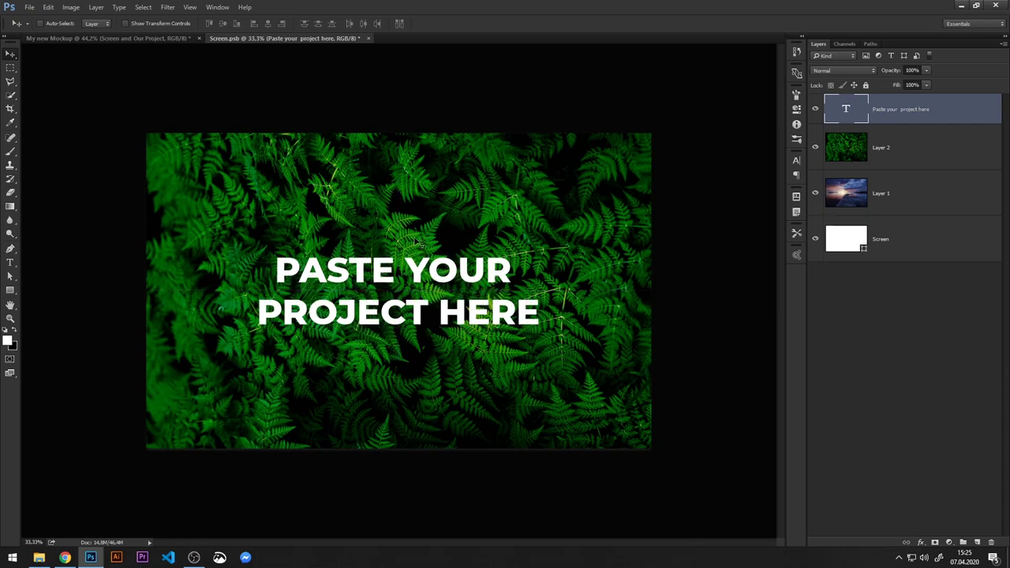
left_click(368, 38)
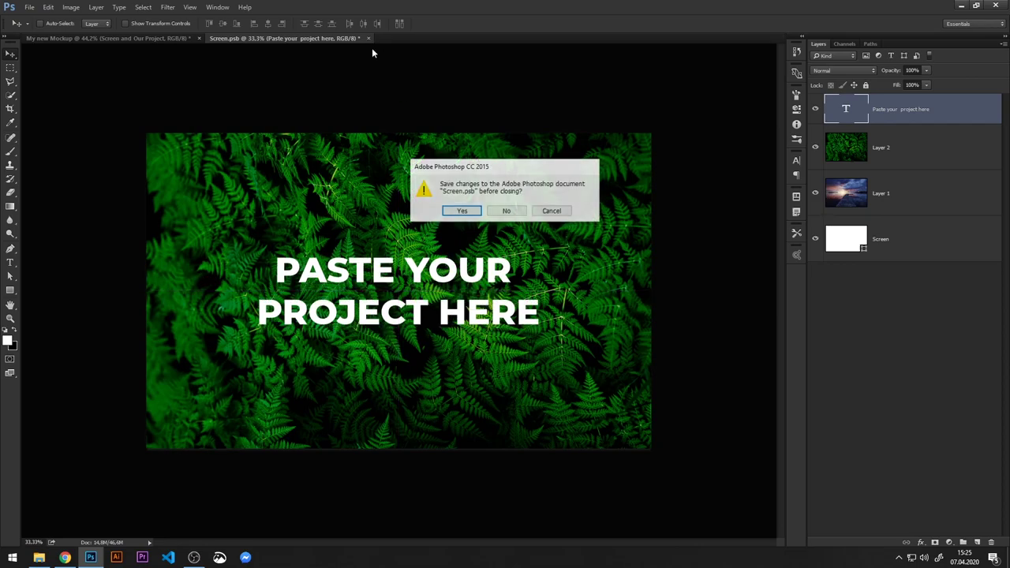
left_click(466, 212)
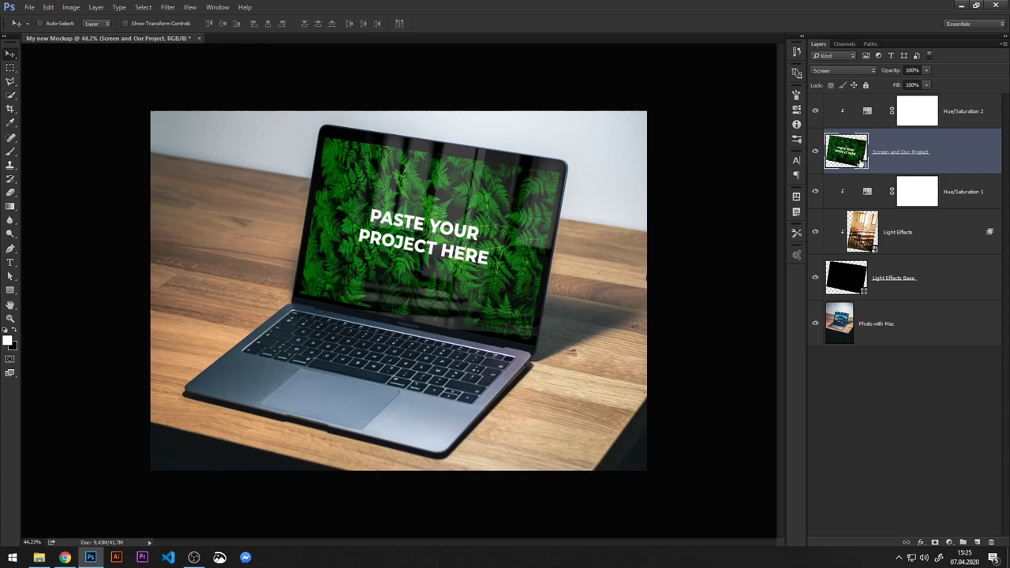
Step: In the Screen smart object, hide the fern and lake photos and fill the Screen layer with black (000000)
double_click(863, 165)
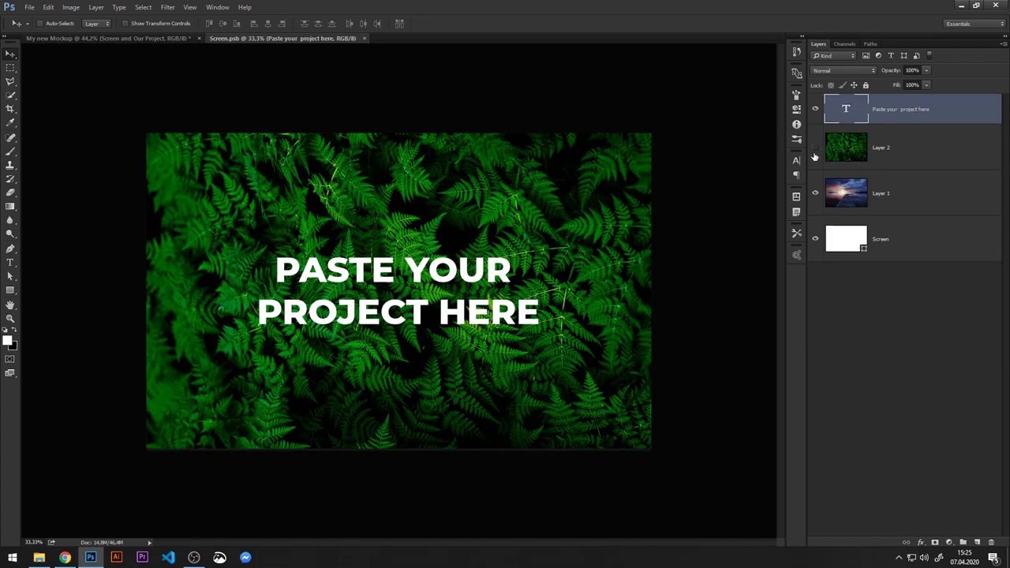
left_click(817, 191)
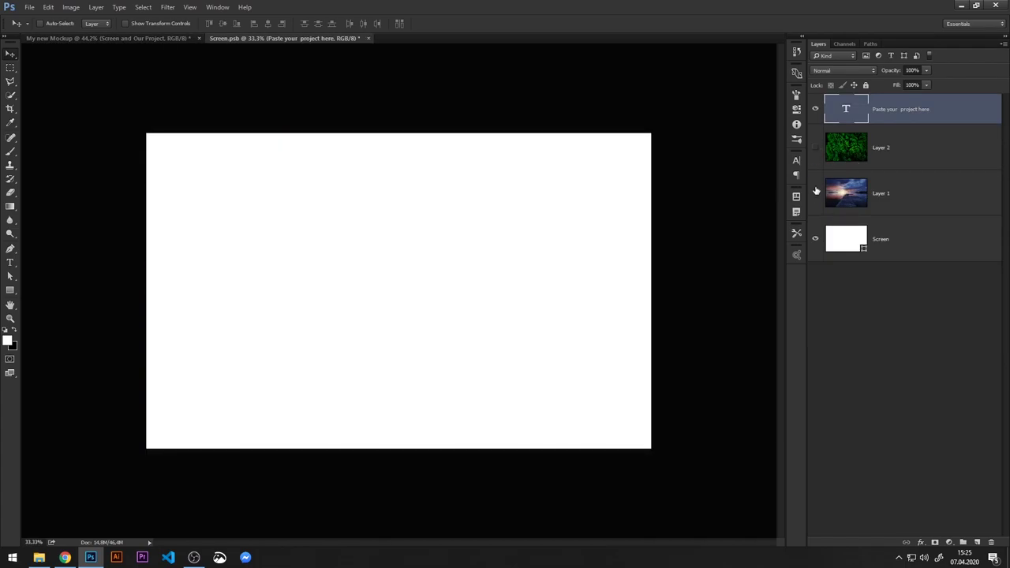
double_click(864, 249)
left_click(608, 297)
left_click_drag(609, 298, 558, 350)
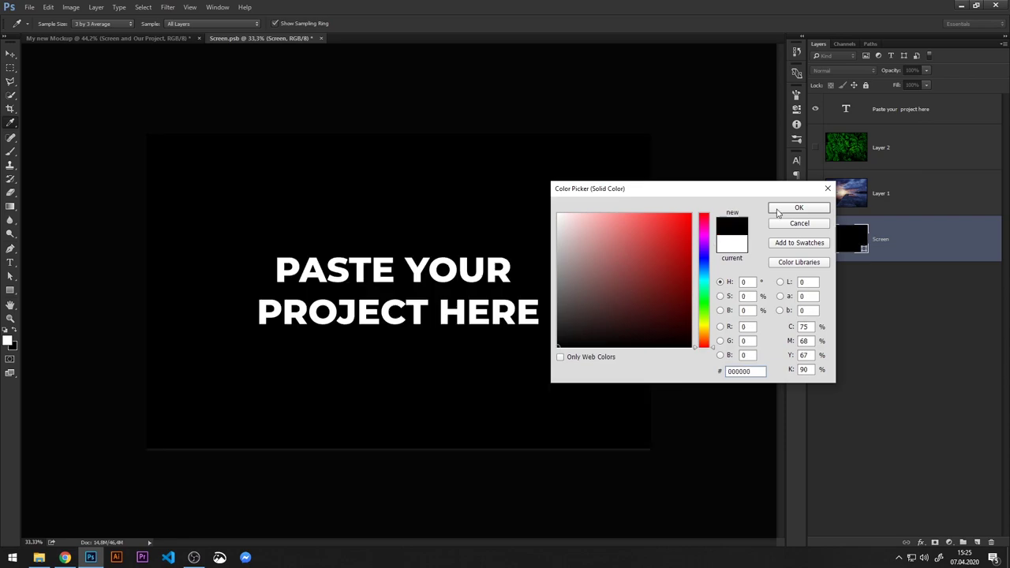
left_click(798, 207)
Step: Save and close Screen.psb, compare the mockup, and reopen the smart object
left_click(320, 38)
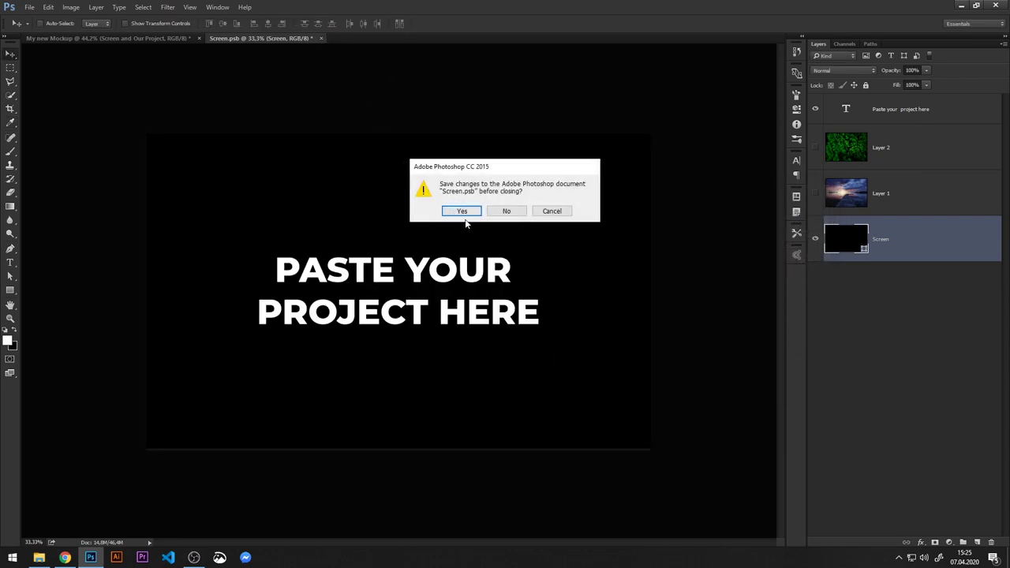
key("ctrl+w")
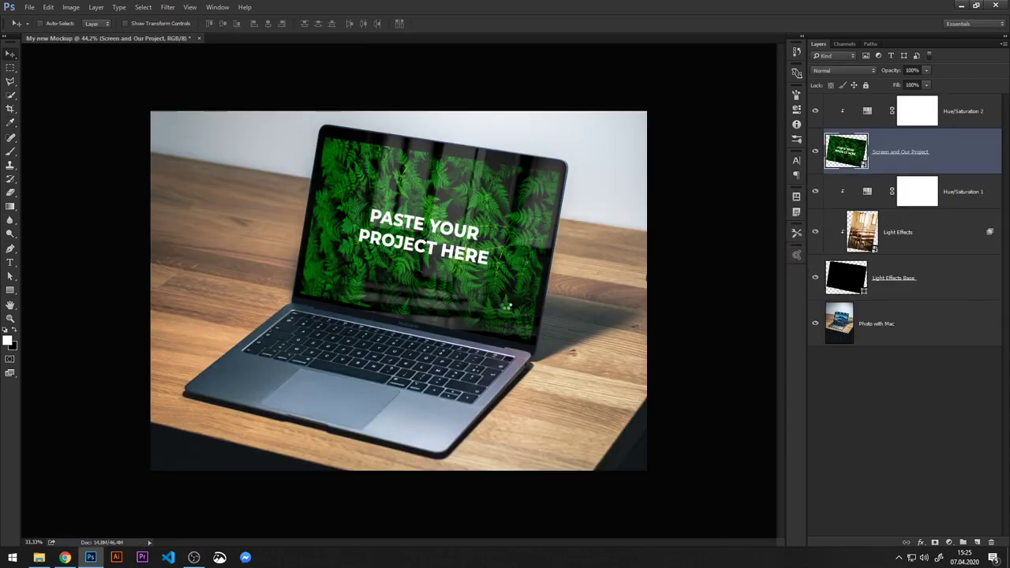
left_click(815, 152)
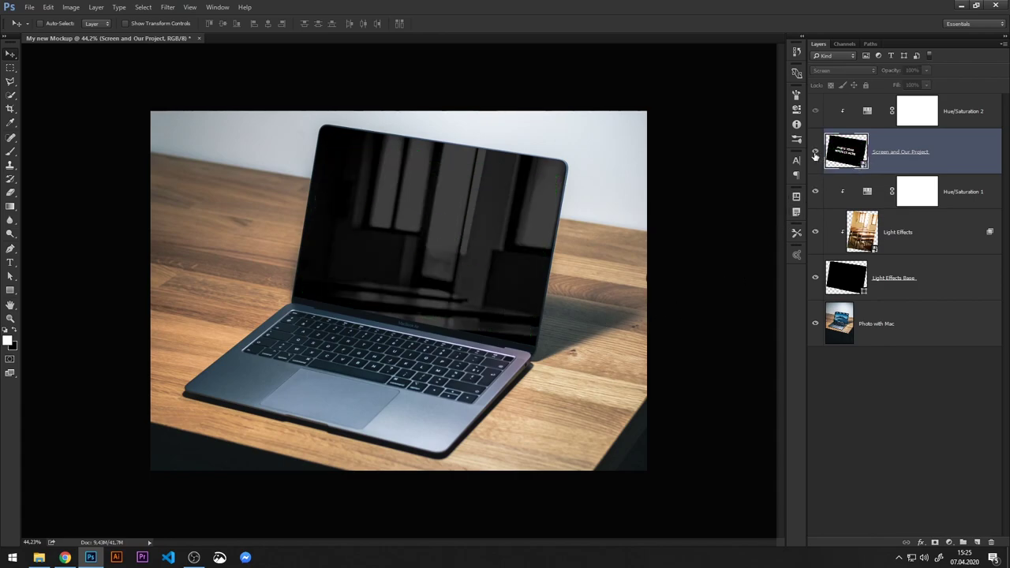
left_click(815, 153)
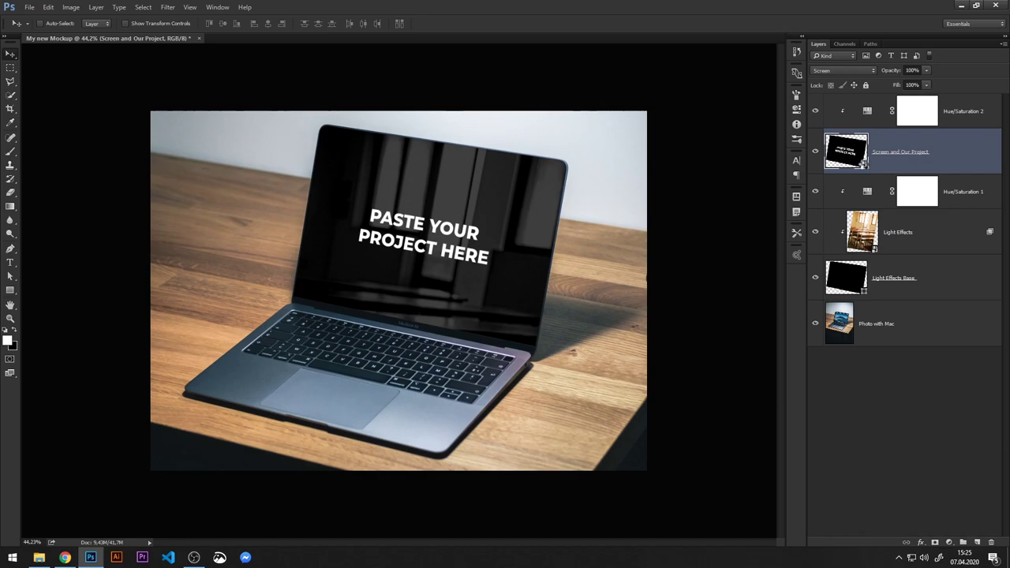
double_click(846, 151)
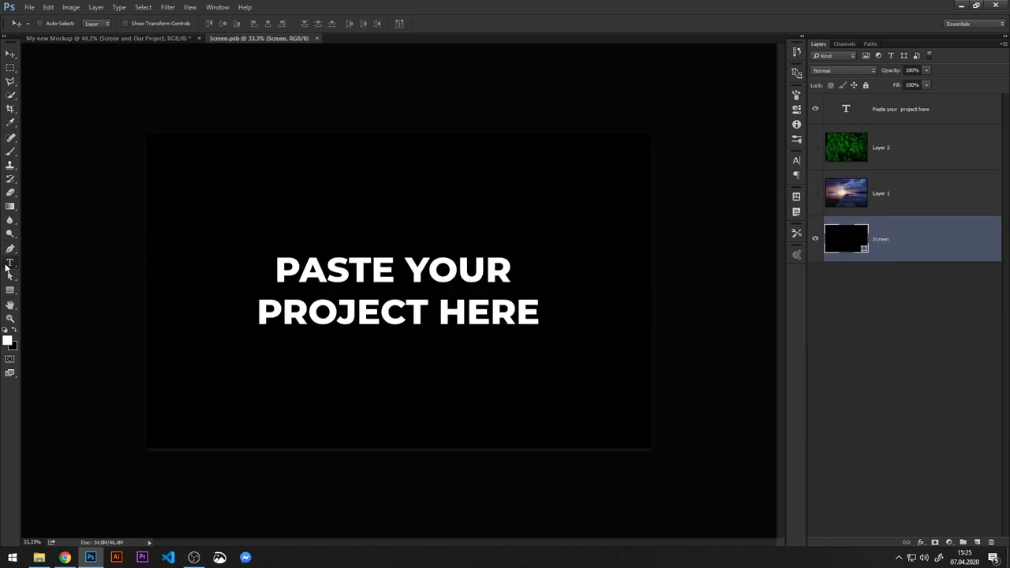
Step: Replace the placeholder with three lines: THANKS FOR WATCHING, PHOTOSHOP, TIPS & TRICKS
left_click(8, 264)
left_click(280, 268)
key("ctrl+a")
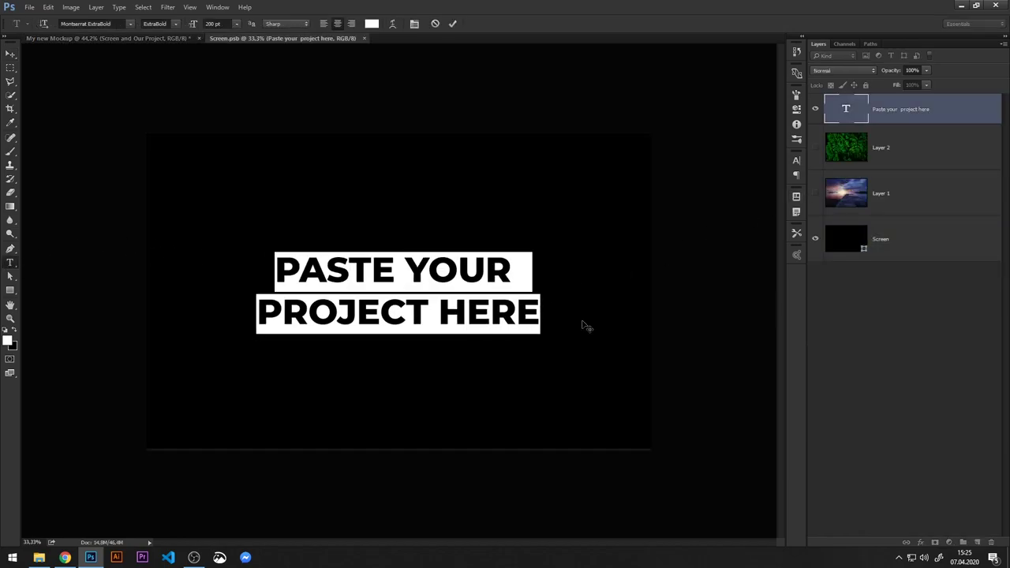
type("THANKS ")
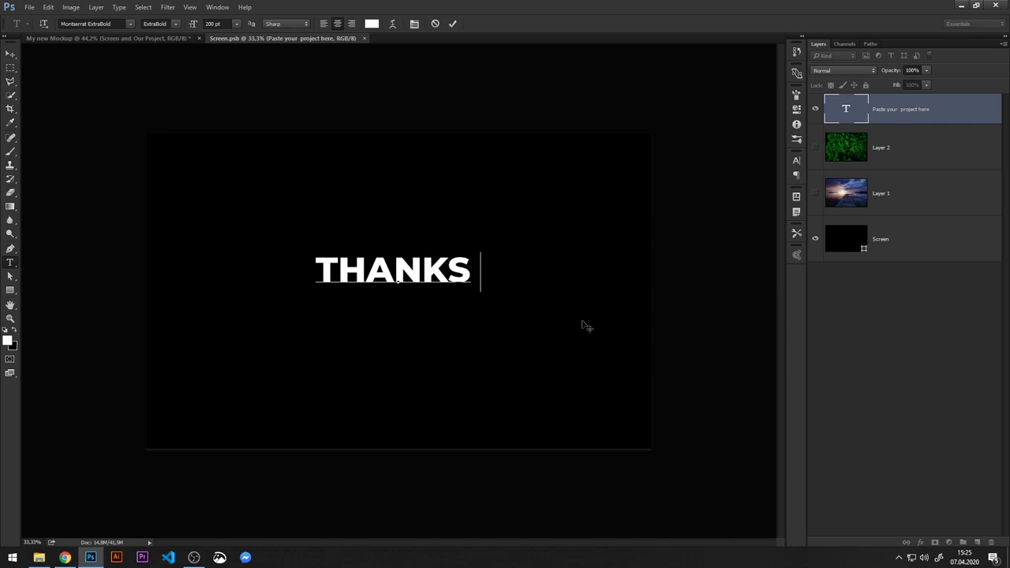
type("FOR WATCH")
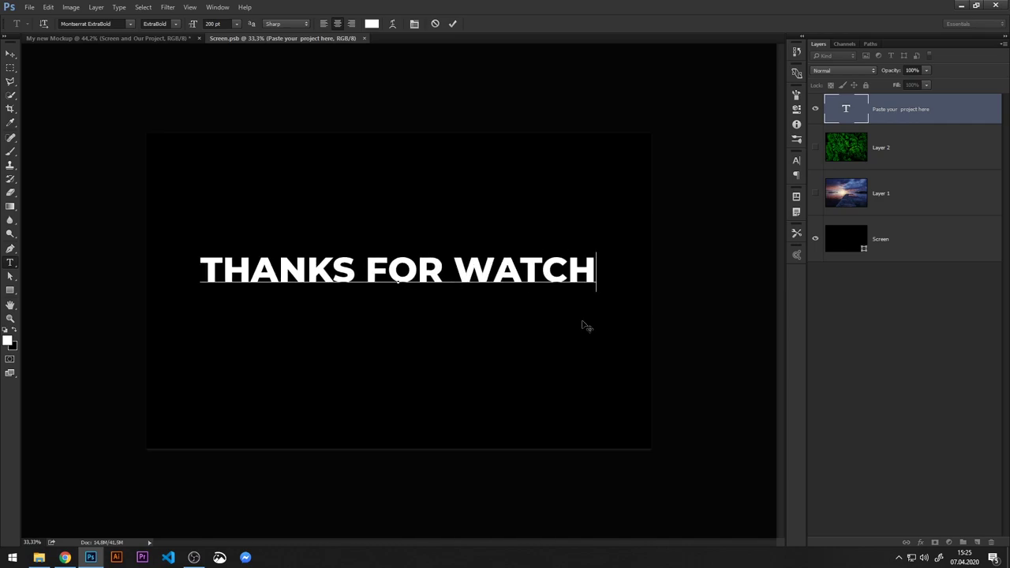
type("ING")
key("Return")
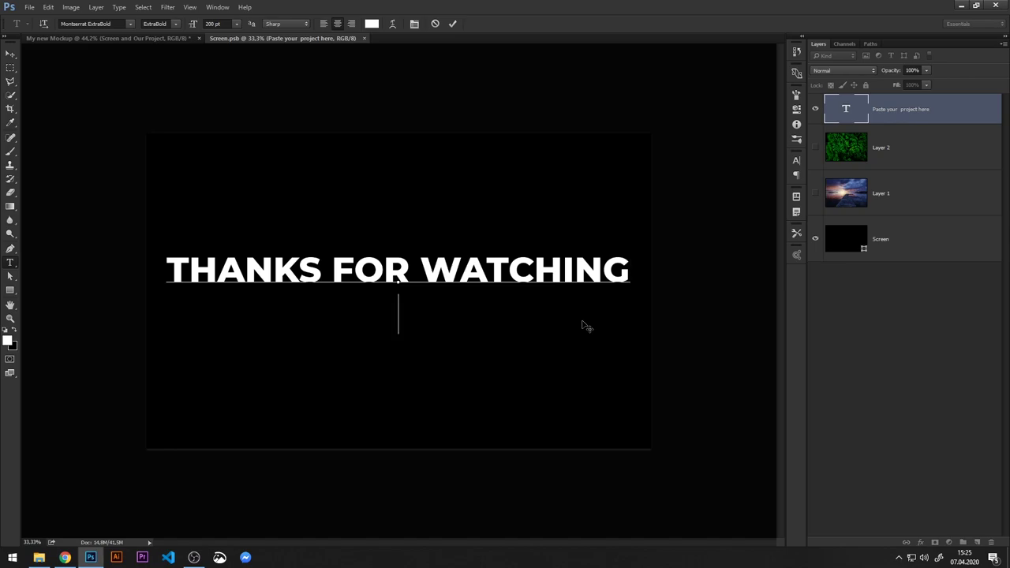
type("PHOTOSHO")
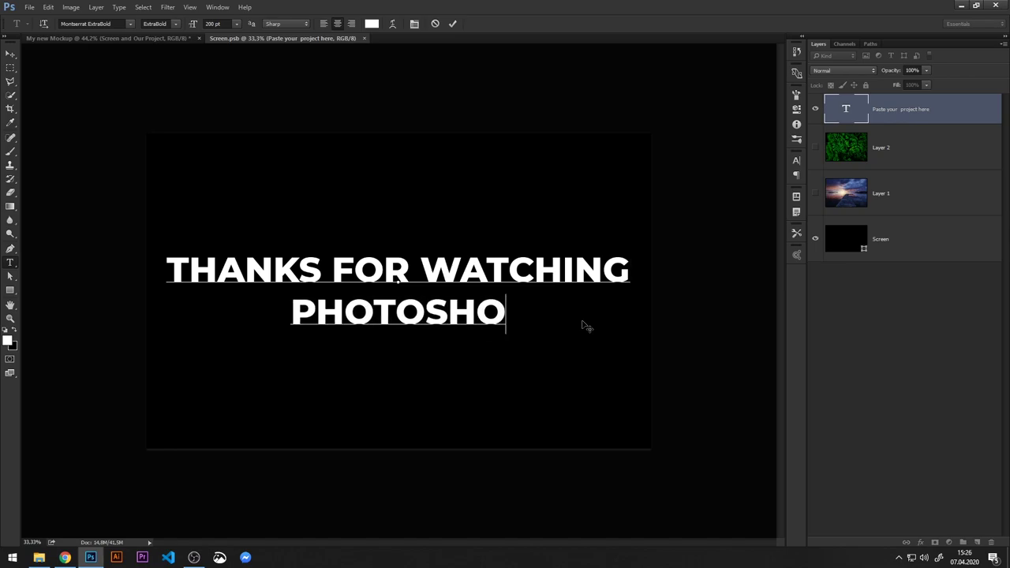
type("P")
key("Return")
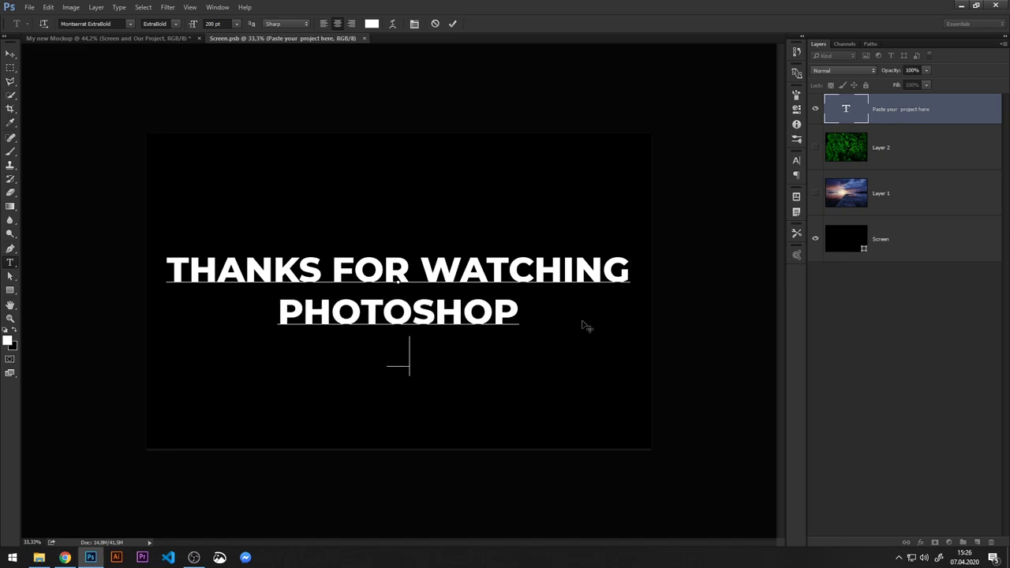
type("TIPS")
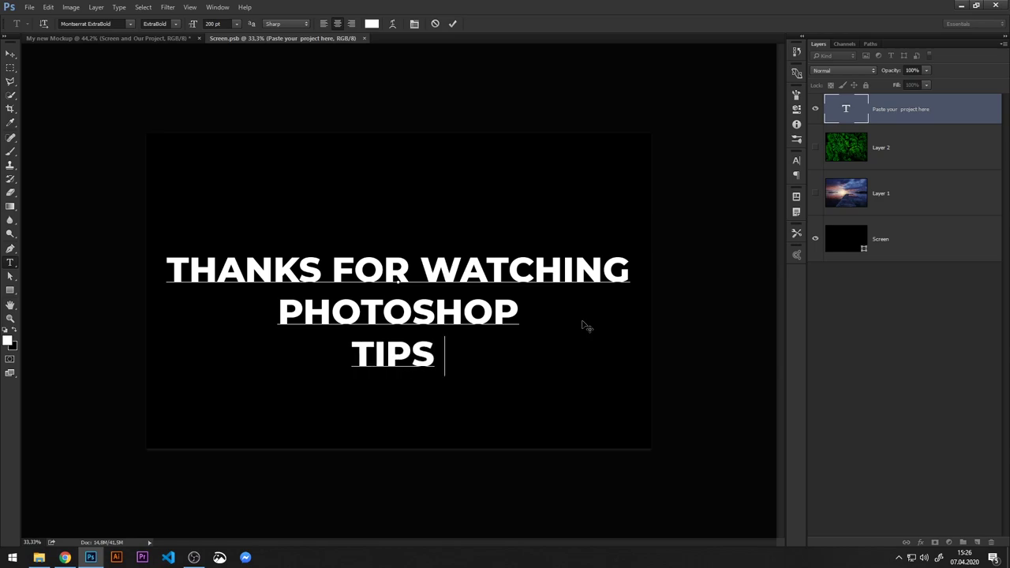
type(" & TRI")
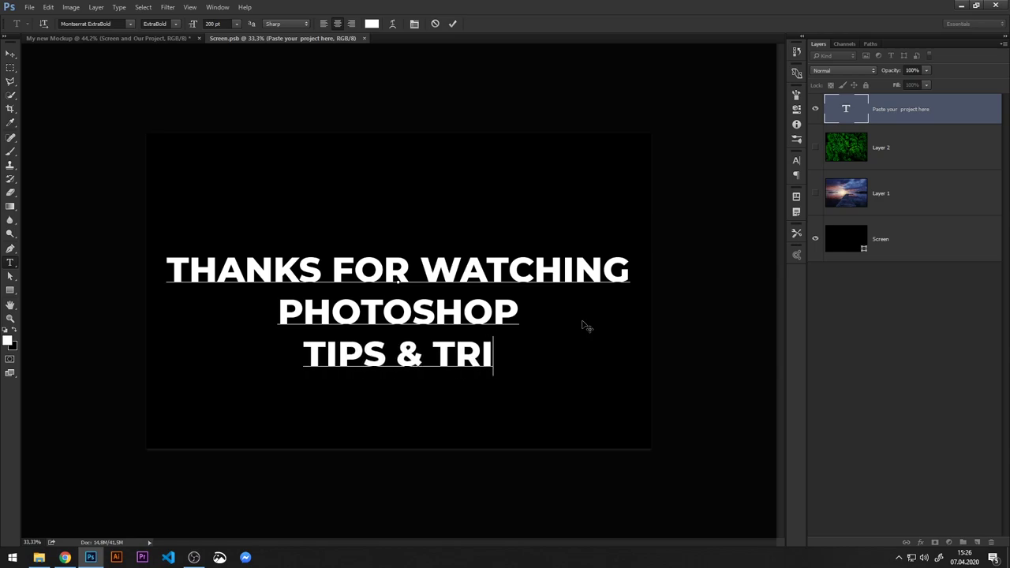
type("CKS")
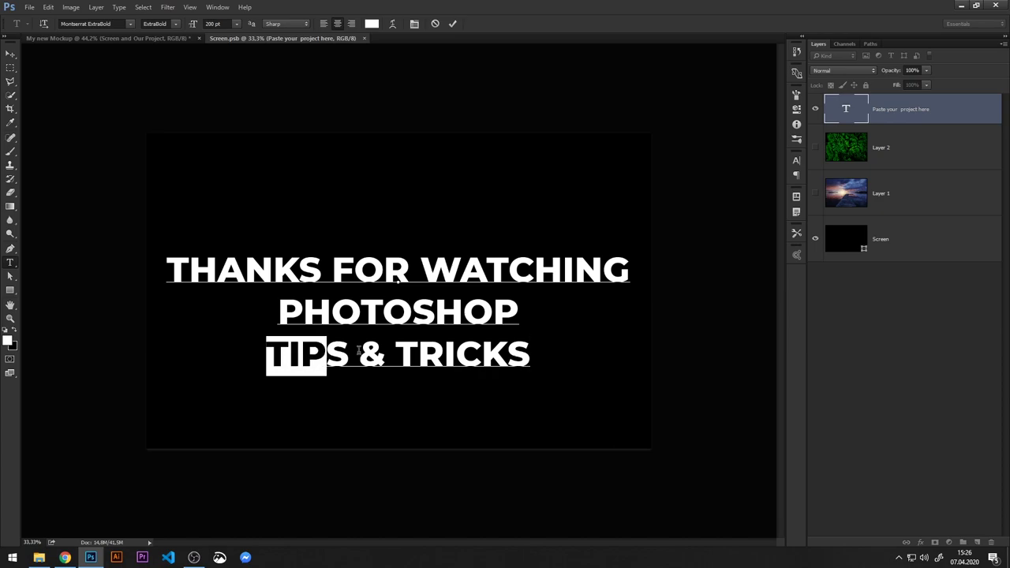
Step: Shrink TIPS & TRICKS to 78 pt, commit the text, save Screen.psb, and return to the Move tool
left_click_drag(267, 355, 561, 354)
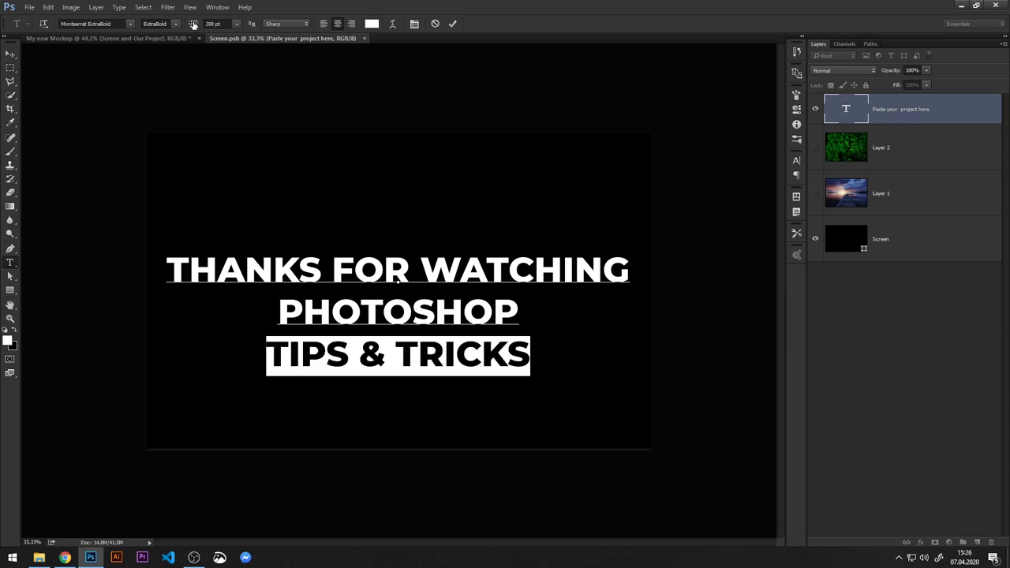
left_click_drag(193, 25, 158, 34)
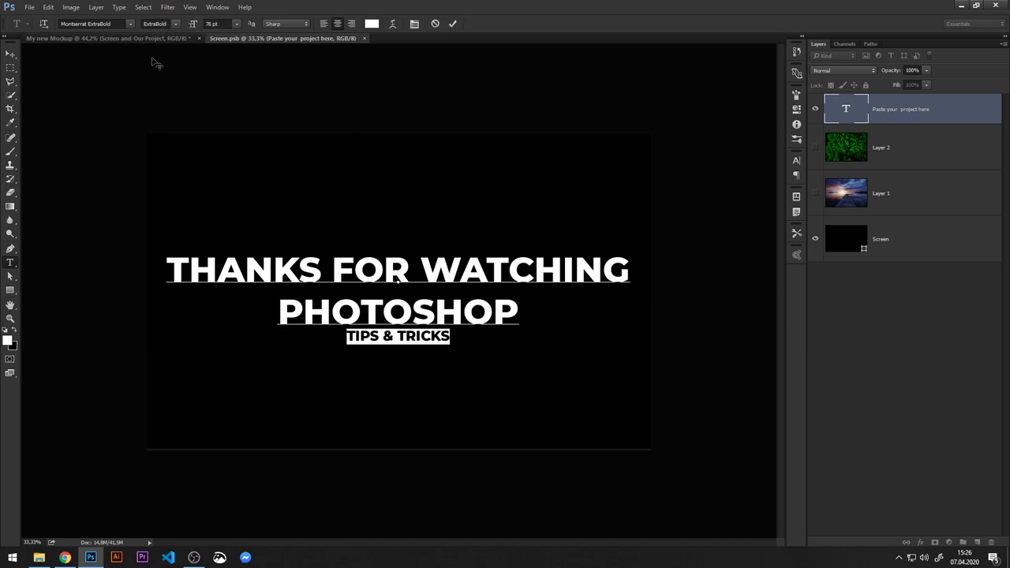
left_click(454, 23)
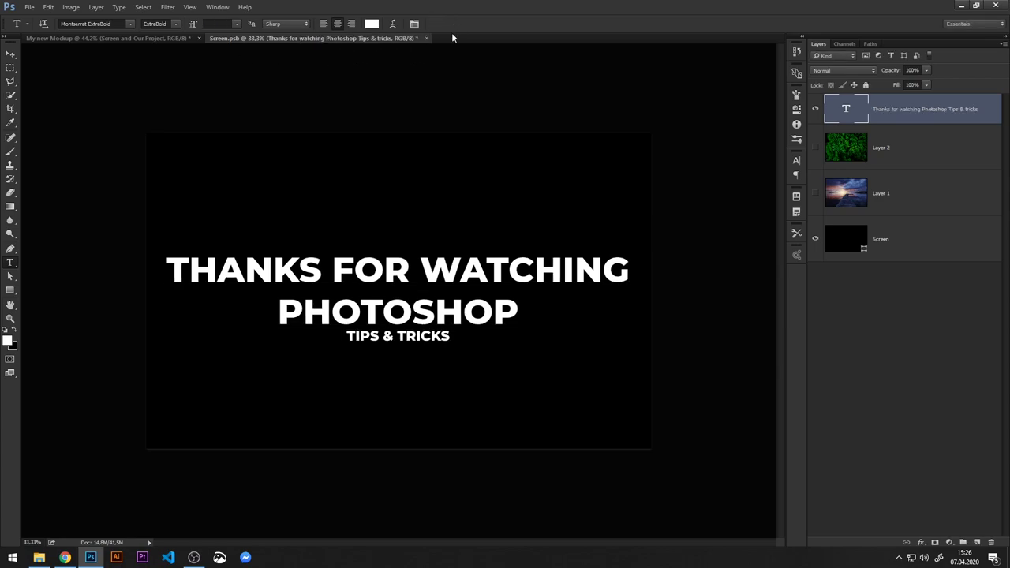
left_click(427, 39)
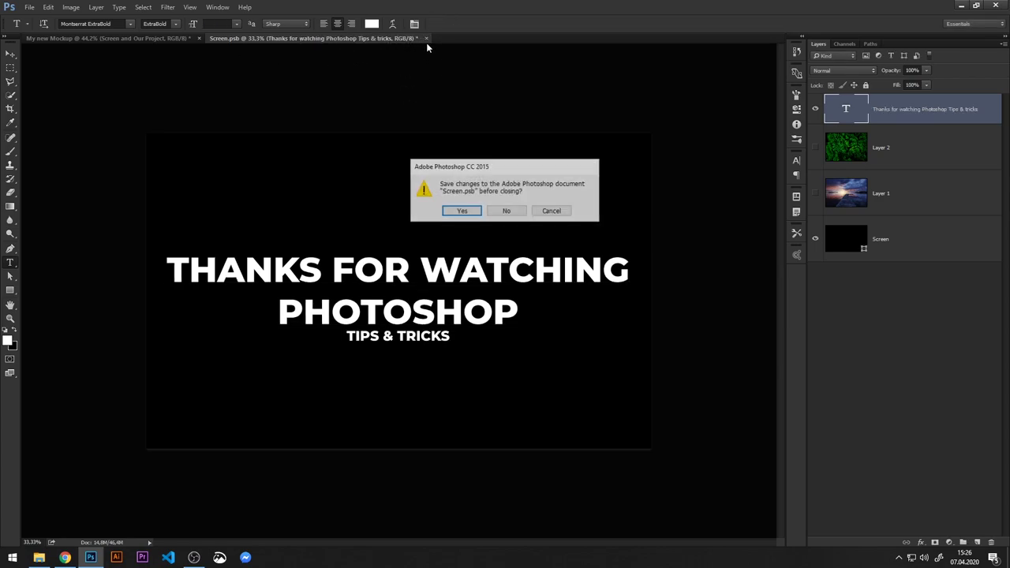
left_click(462, 212)
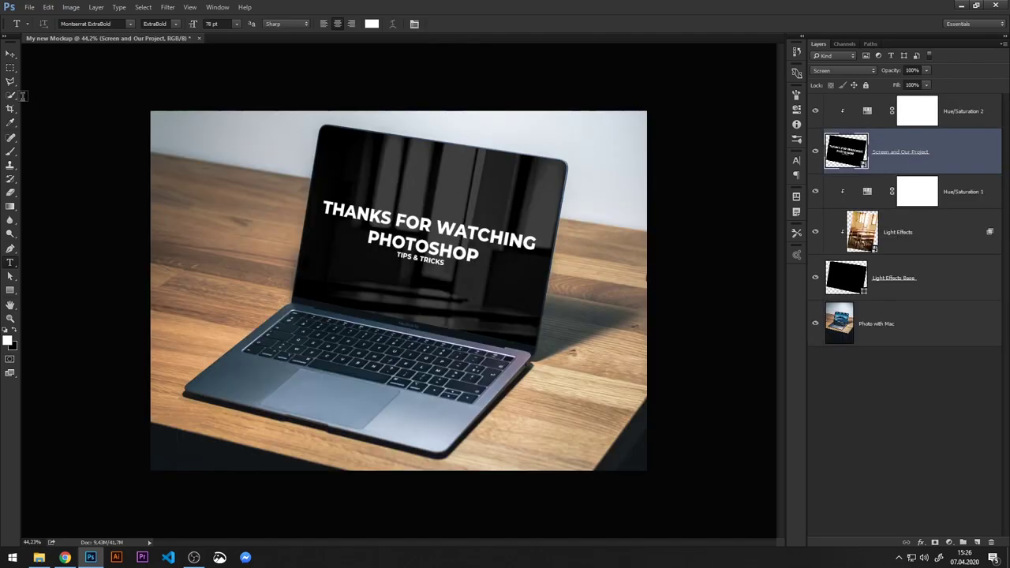
left_click(10, 53)
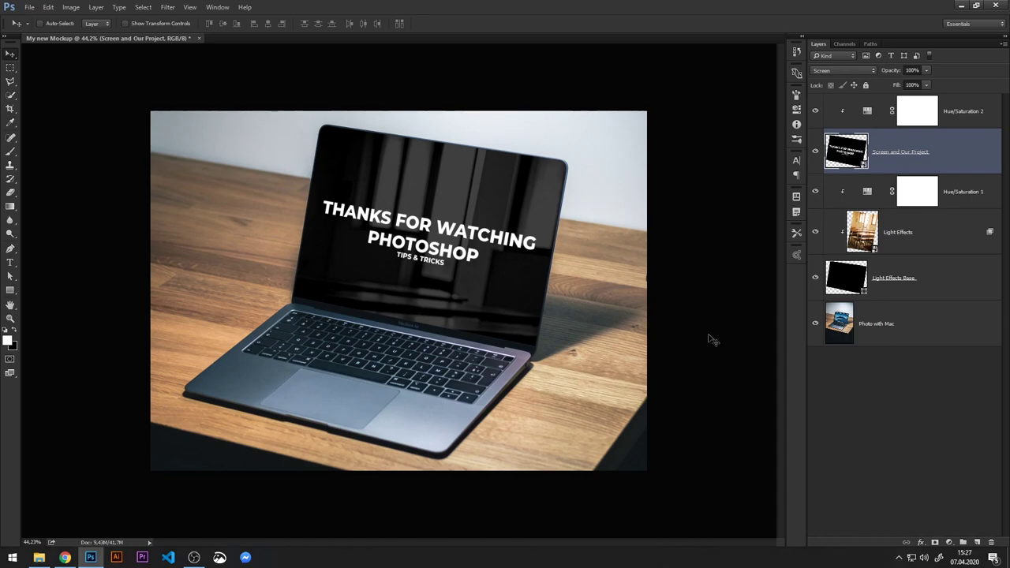
Step: Apply a 7.8-pixel Gaussian Blur to the Light Effects reflection layer
left_click(816, 233)
left_click(817, 233)
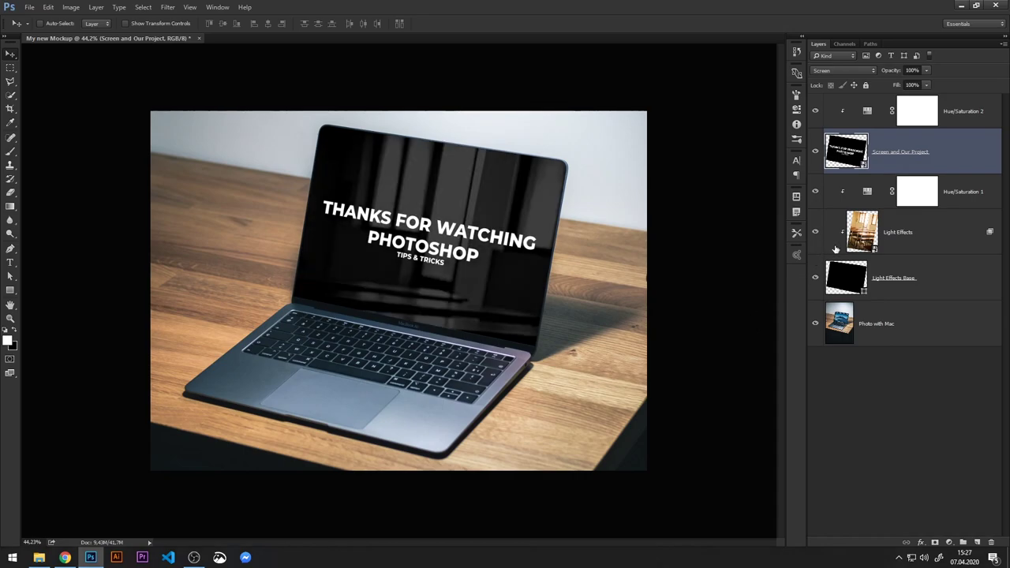
left_click(947, 239)
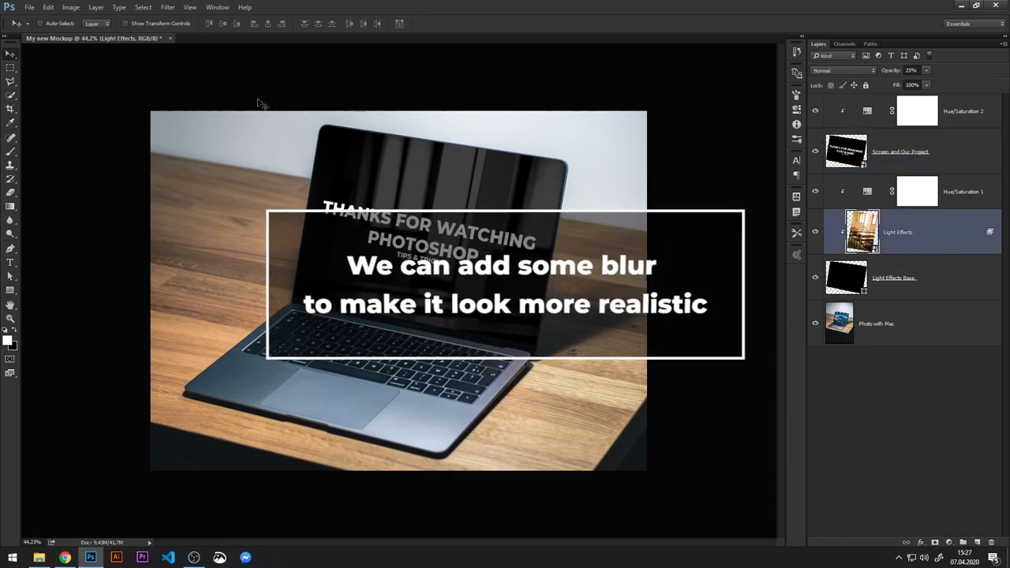
left_click(168, 7)
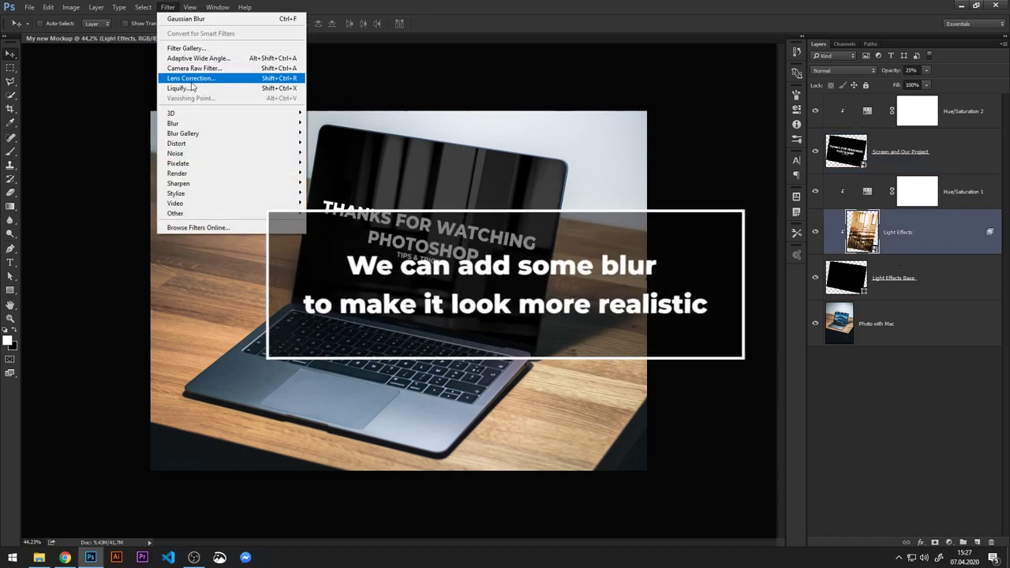
mouse_move(173, 123)
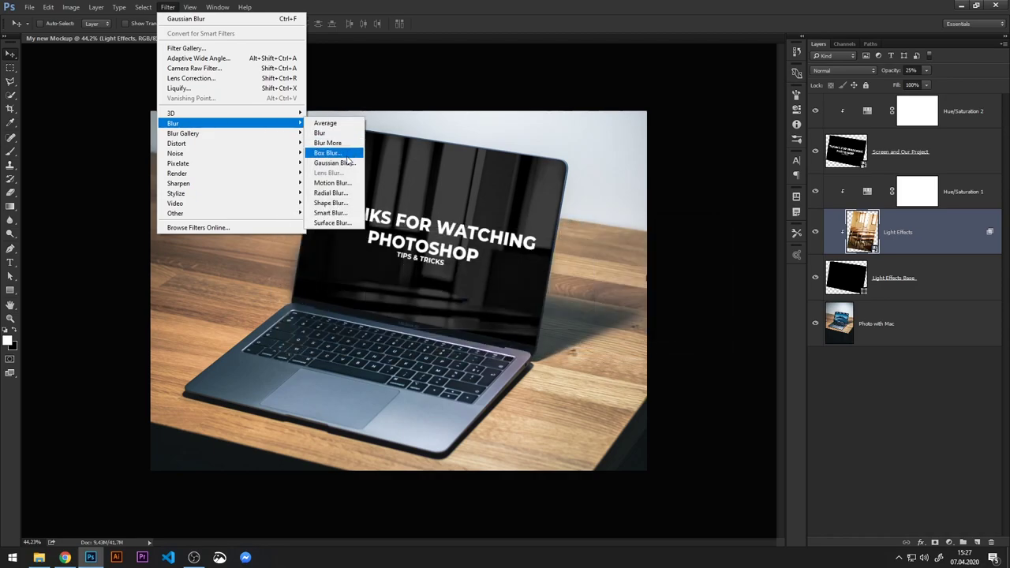
left_click(345, 162)
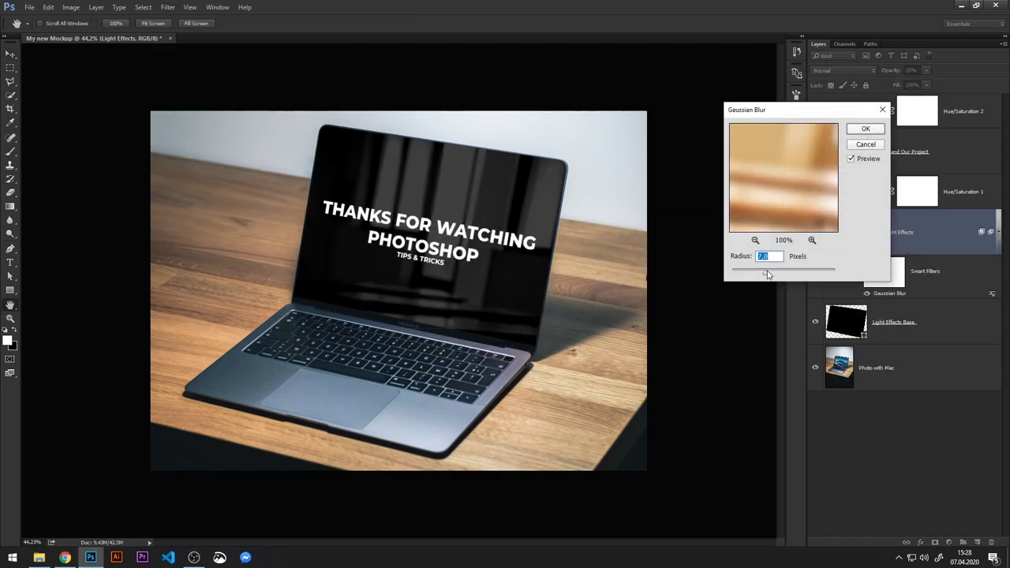
mouse_move(792, 276)
left_mouse_down()
mouse_move(755, 278)
mouse_move(780, 279)
mouse_move(769, 275)
left_mouse_up()
left_click(866, 129)
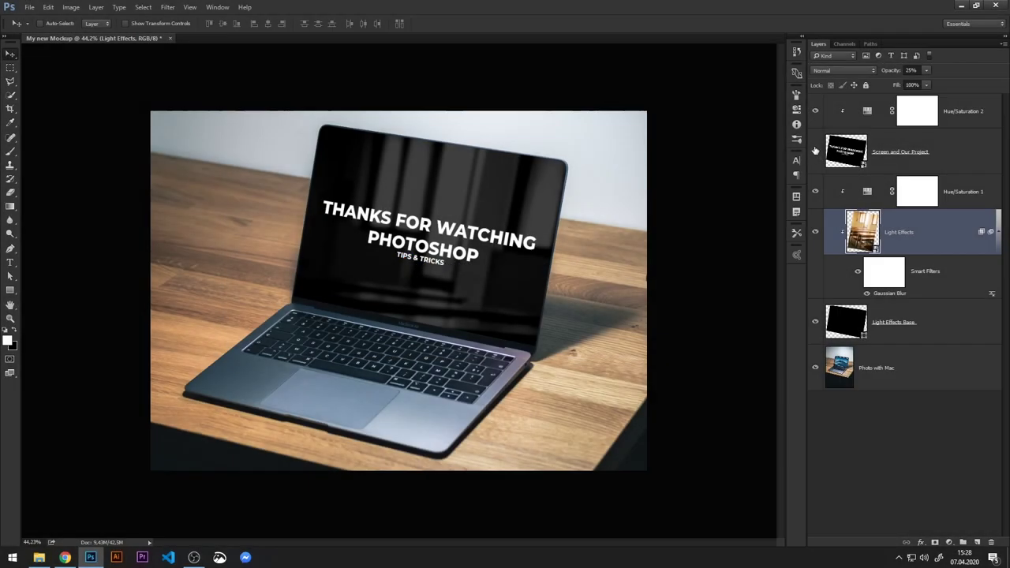
Step: Load the laptop screen as a selection and add it as a layer mask on Light Effects
left_click(816, 151)
left_click(816, 151)
left_click(847, 157, "ctrl")
left_click(817, 152)
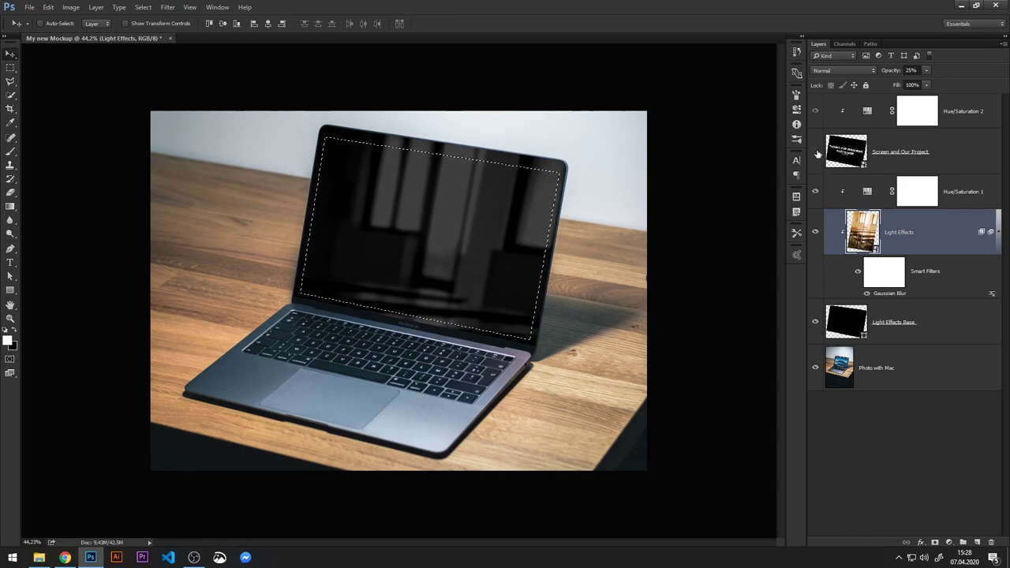
left_click(816, 150)
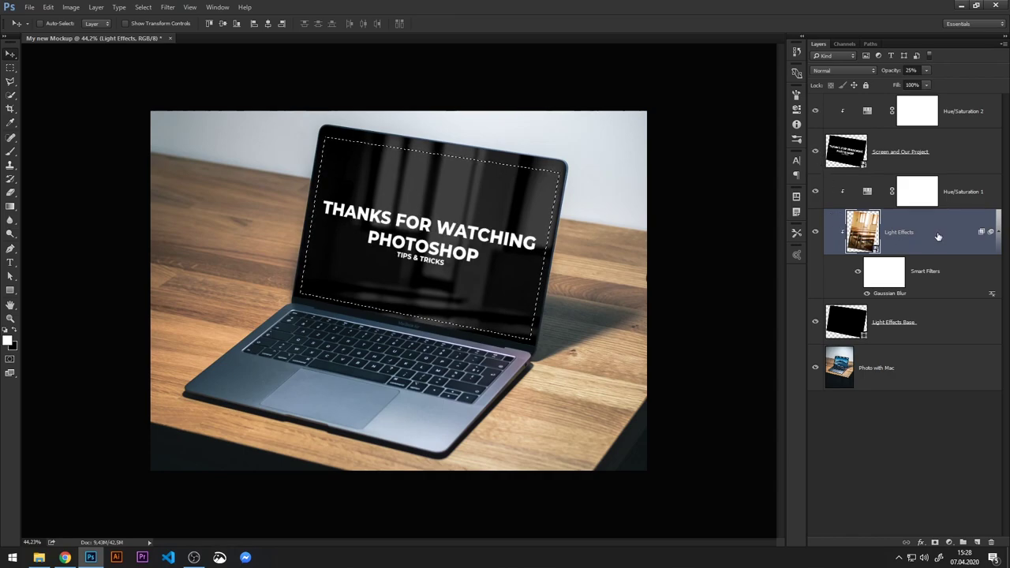
left_click(936, 543)
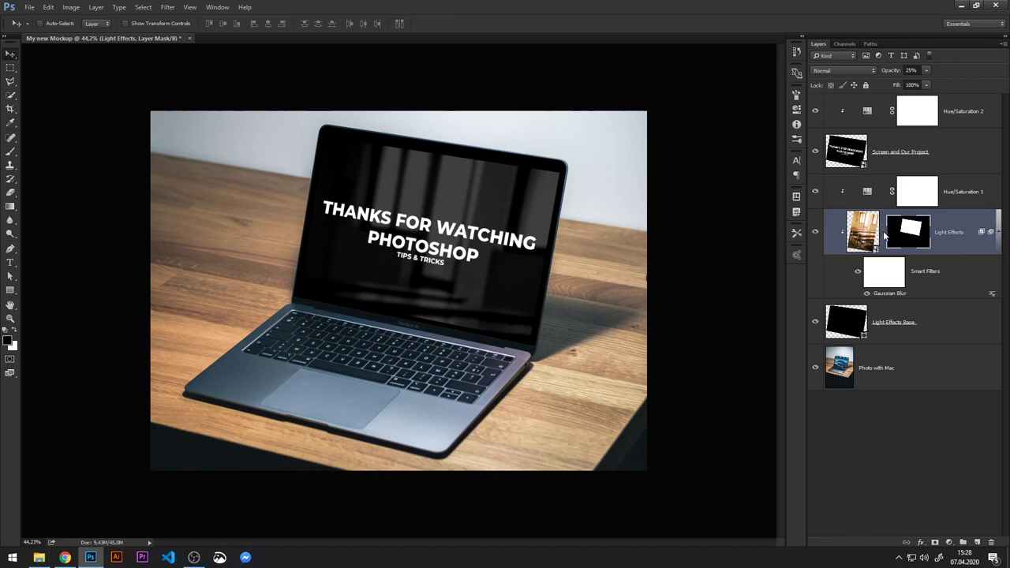
Step: Unlink the mask and slide the reflection image to a new spot on the screen
left_click(883, 232)
left_click(863, 231)
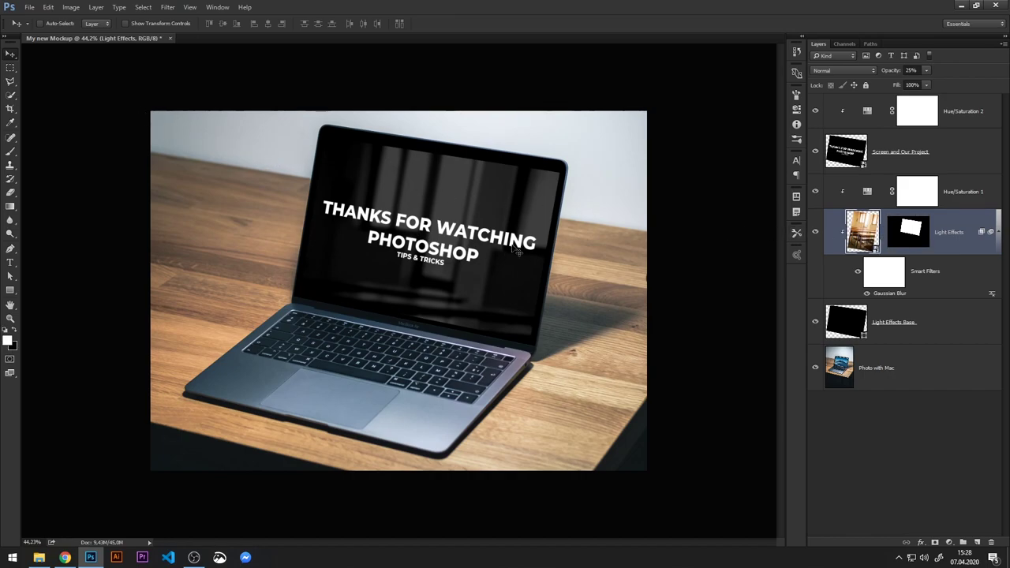
mouse_move(433, 246)
left_mouse_down()
mouse_move(489, 257)
mouse_move(467, 261)
mouse_move(499, 242)
left_mouse_up()
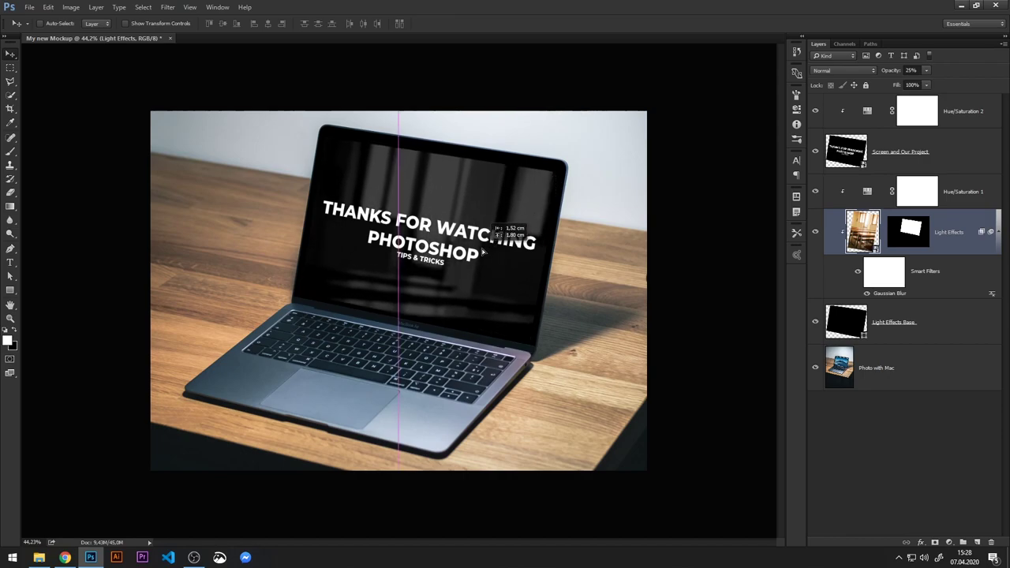
left_click_drag(499, 241, 489, 247)
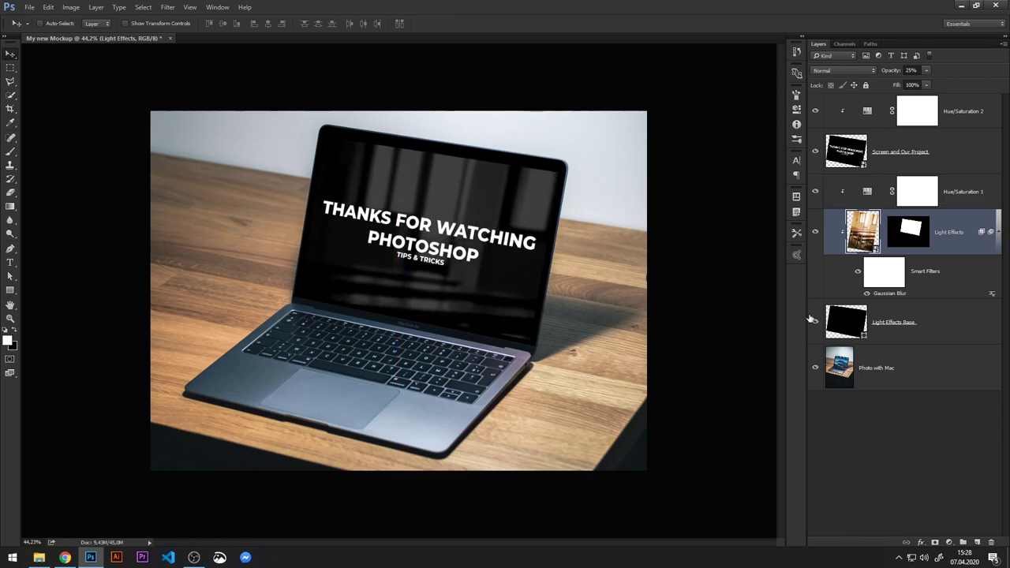
left_click(901, 237)
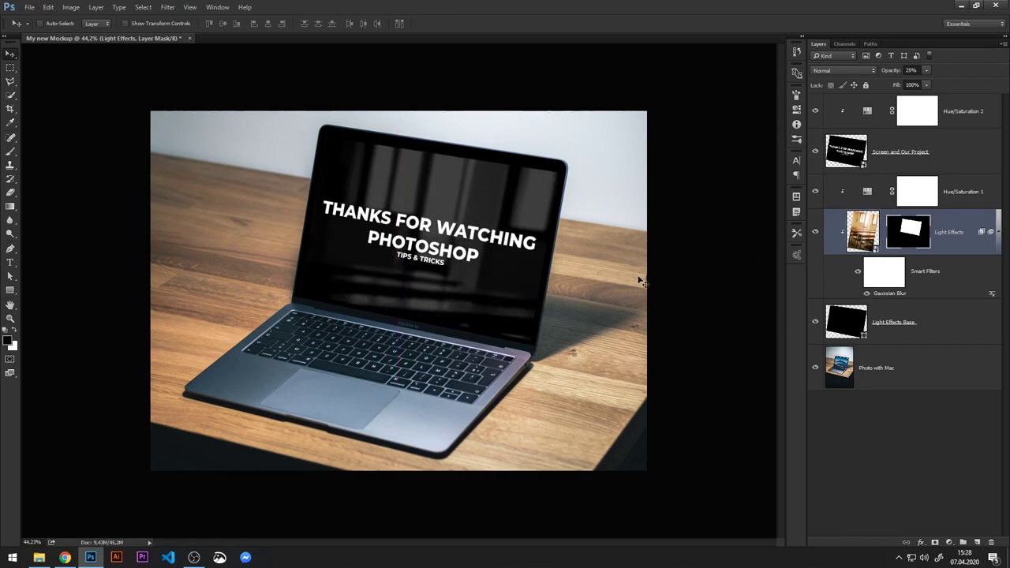
Step: Set the Gradient tool to a black-to-transparent gradient
left_click(9, 208)
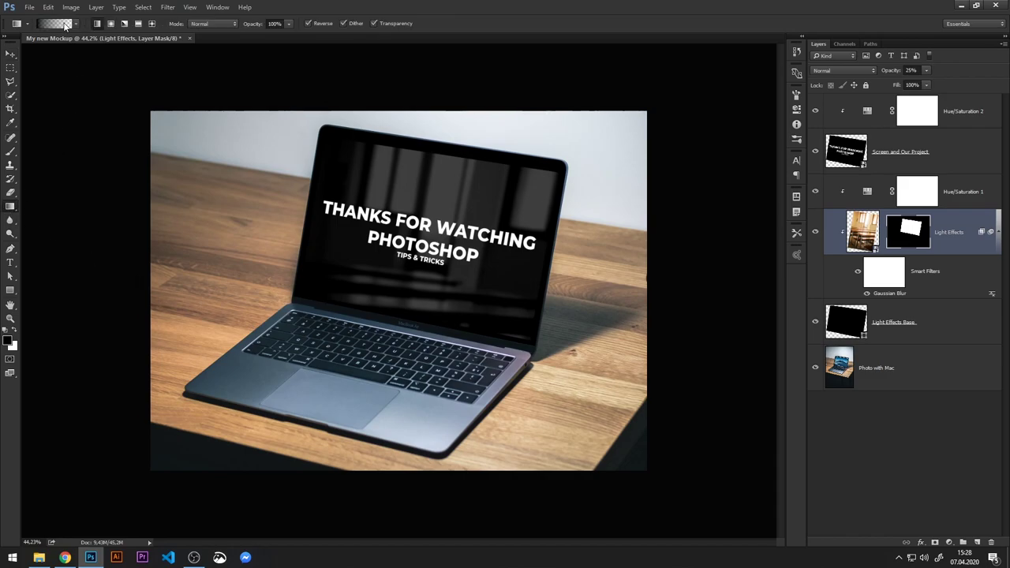
left_click(66, 24)
left_click(690, 286)
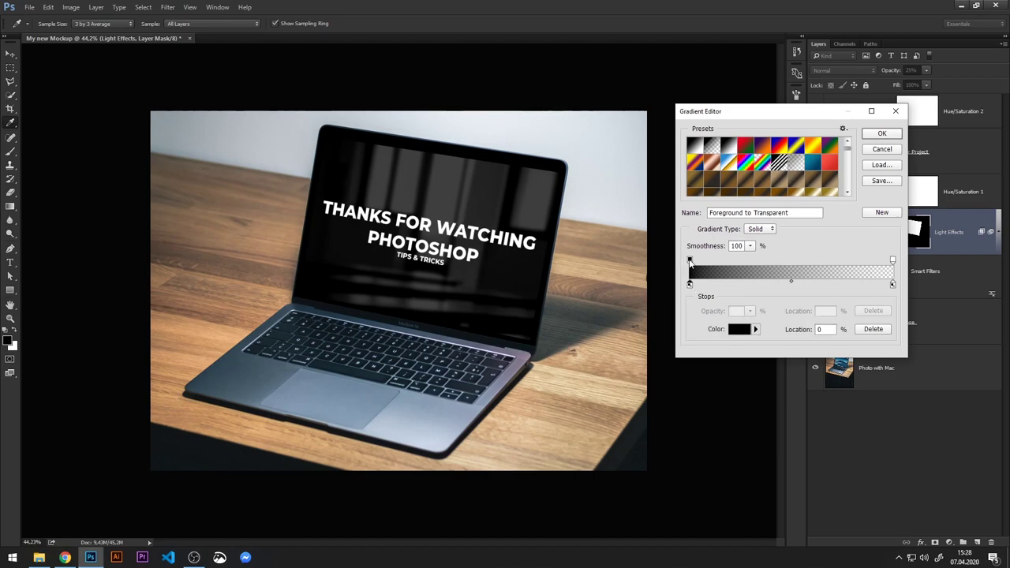
left_click(690, 261)
left_click(892, 262)
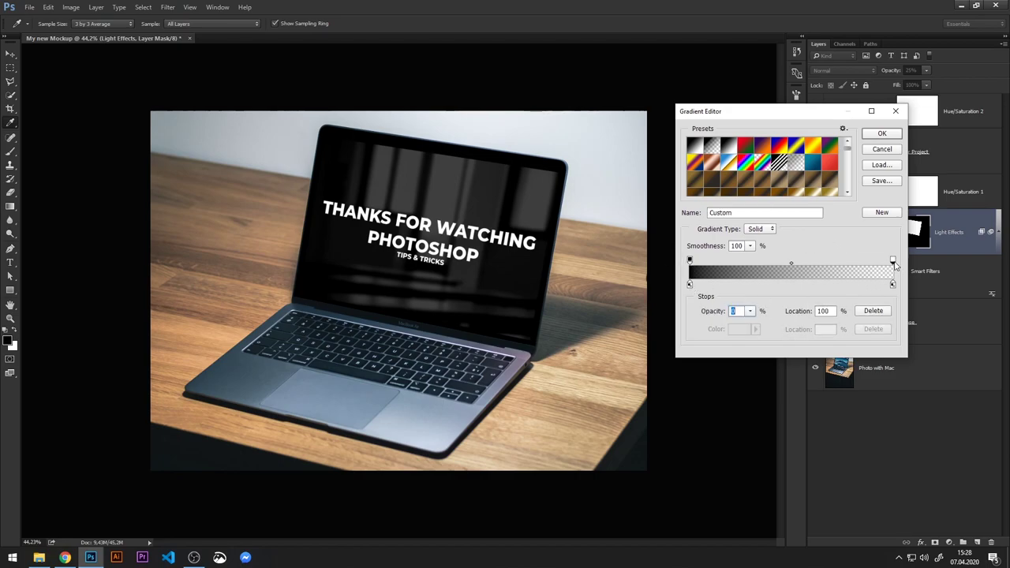
left_click(893, 286)
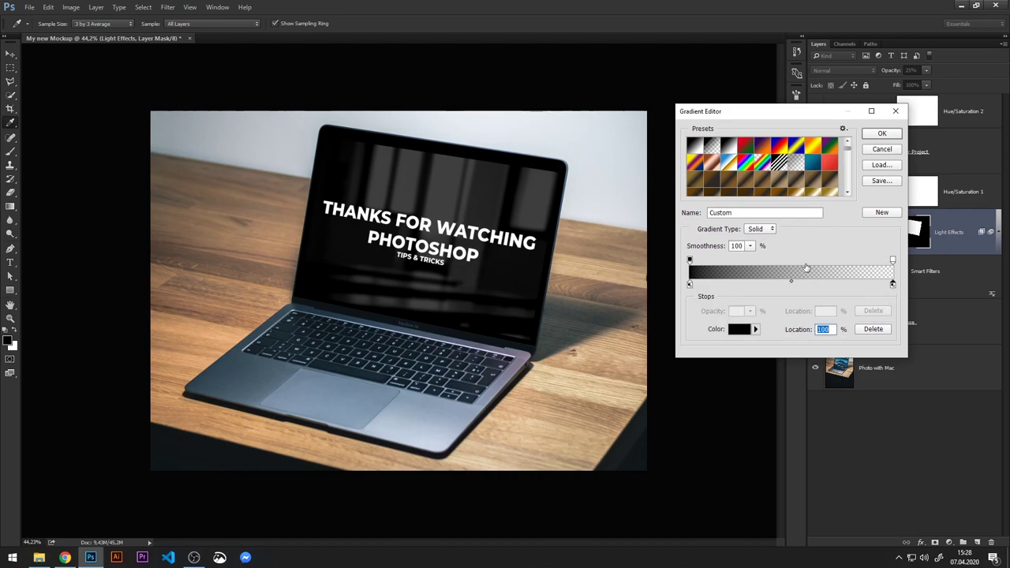
left_click(883, 136)
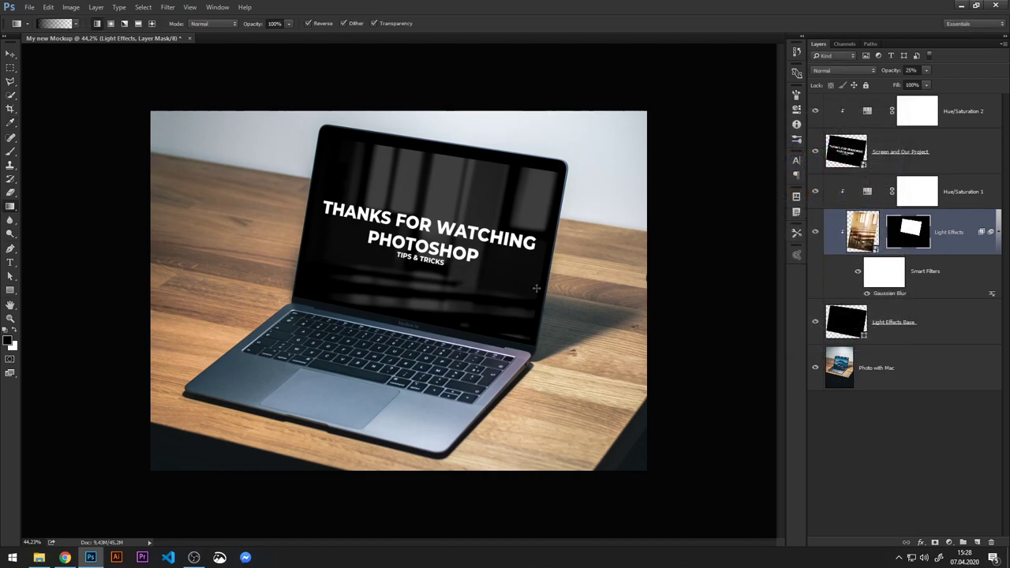
Step: Turn off Reverse and drag the gradient across the Light Effects mask to fade the reflection
left_click(308, 23)
left_click_drag(410, 322, 424, 263)
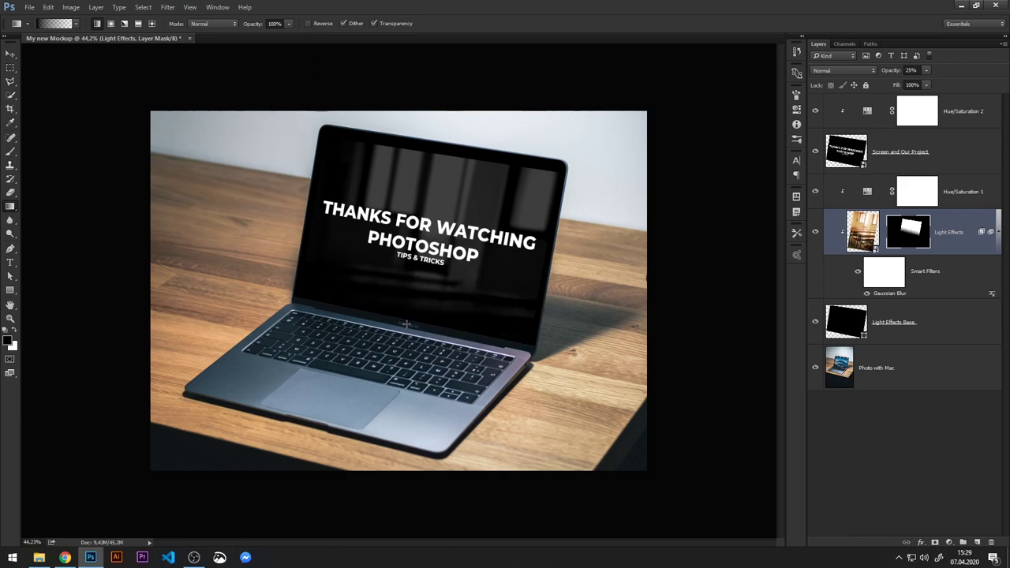
left_click_drag(404, 325, 440, 251)
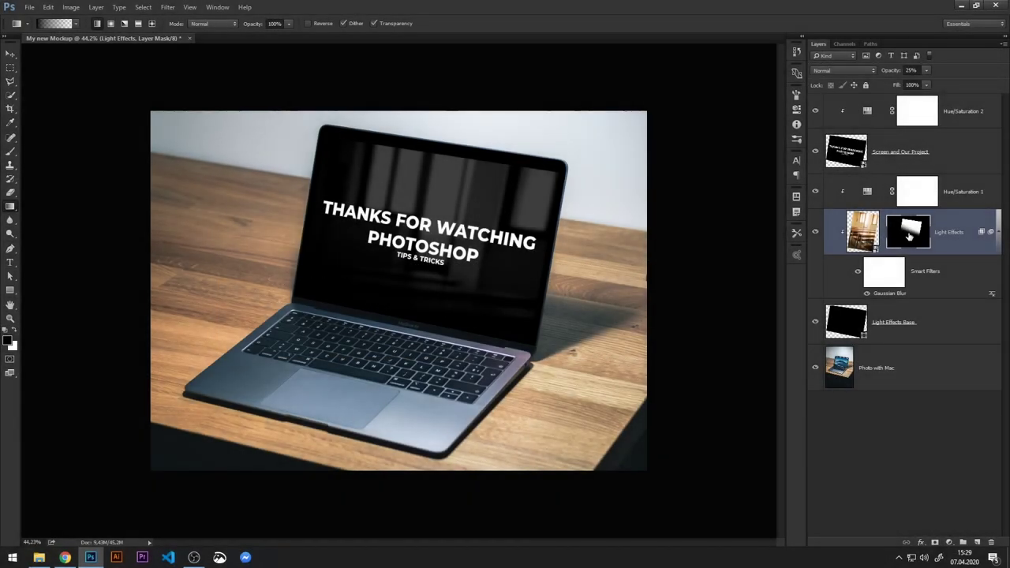
left_click(909, 234, "shift")
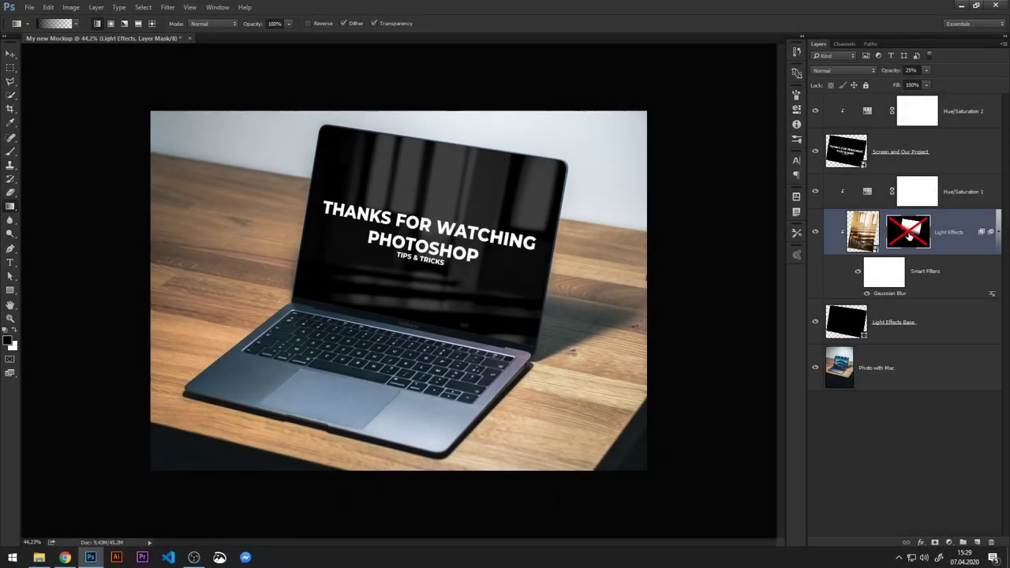
left_click(909, 234, "shift")
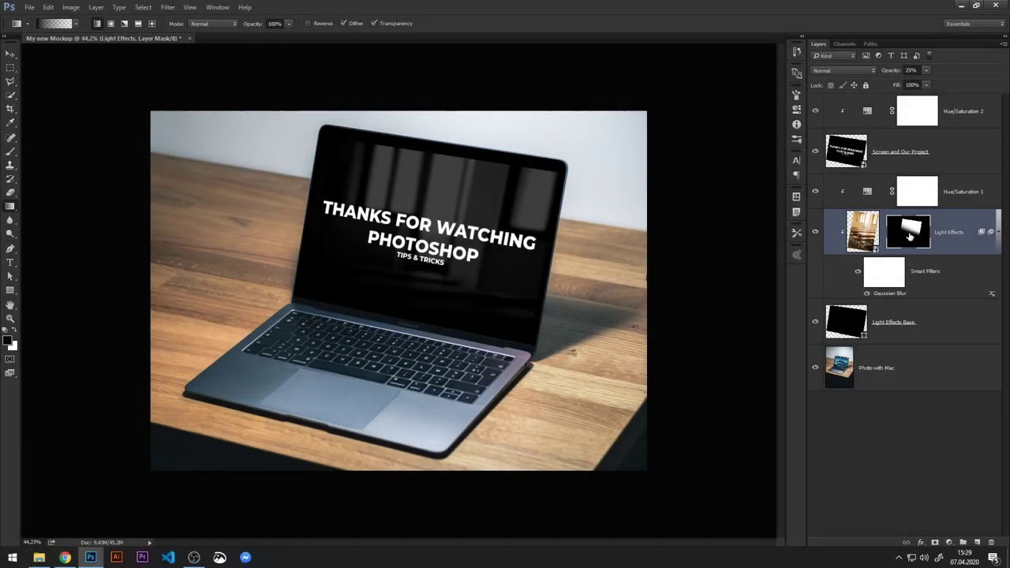
left_click(909, 235, "shift")
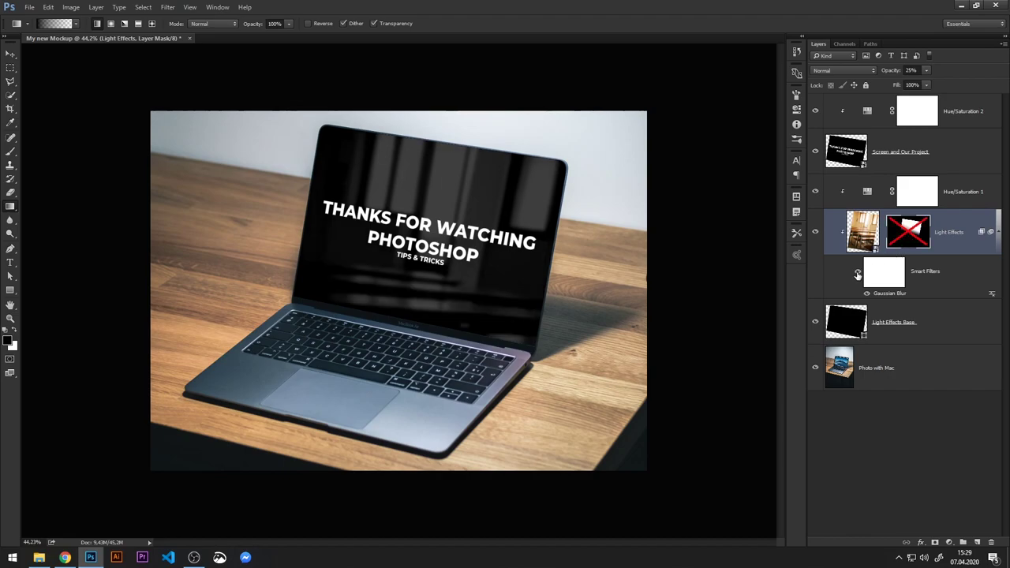
left_click(858, 274)
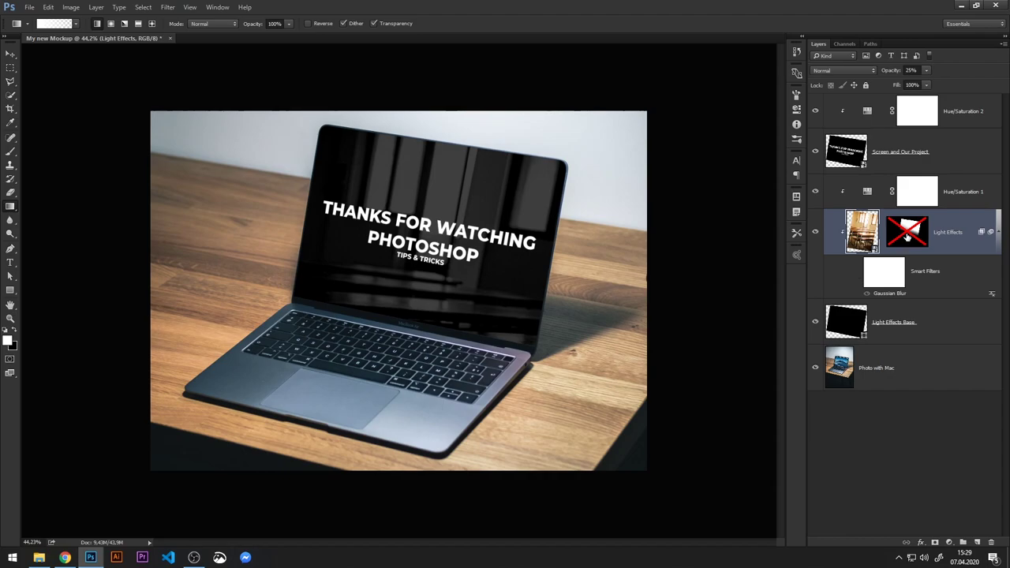
left_click(908, 234, "shift")
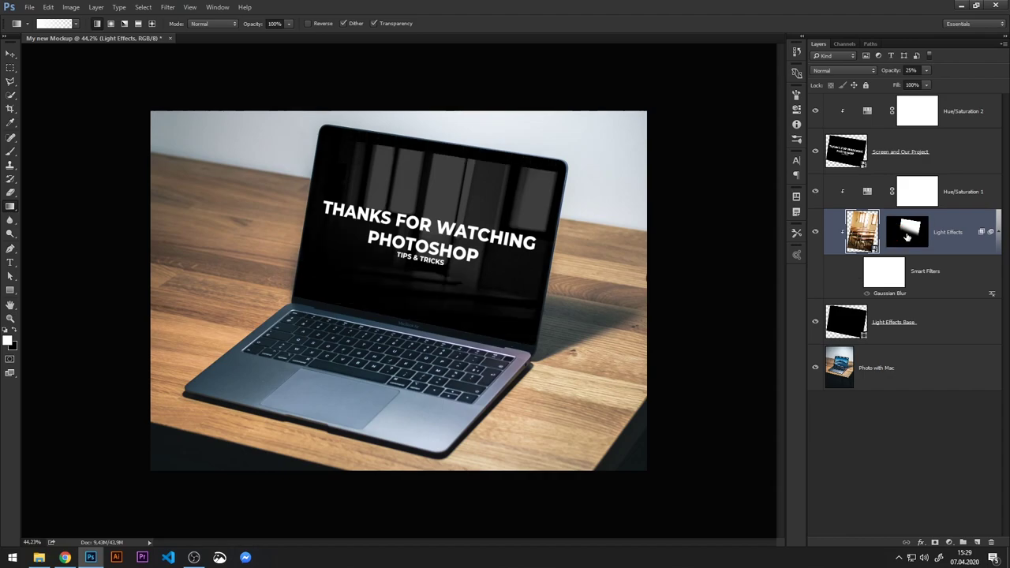
left_click(858, 272)
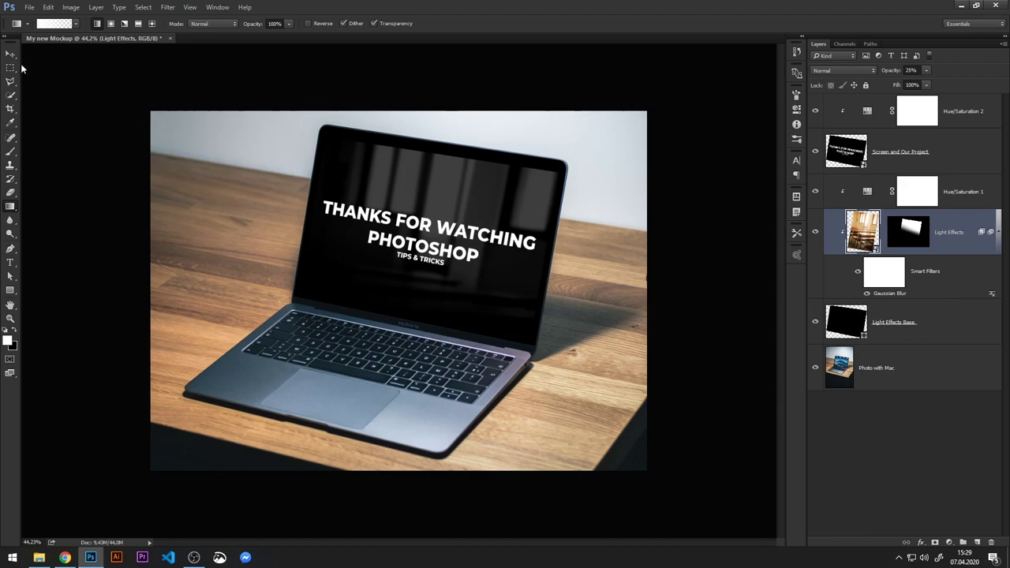
key("v")
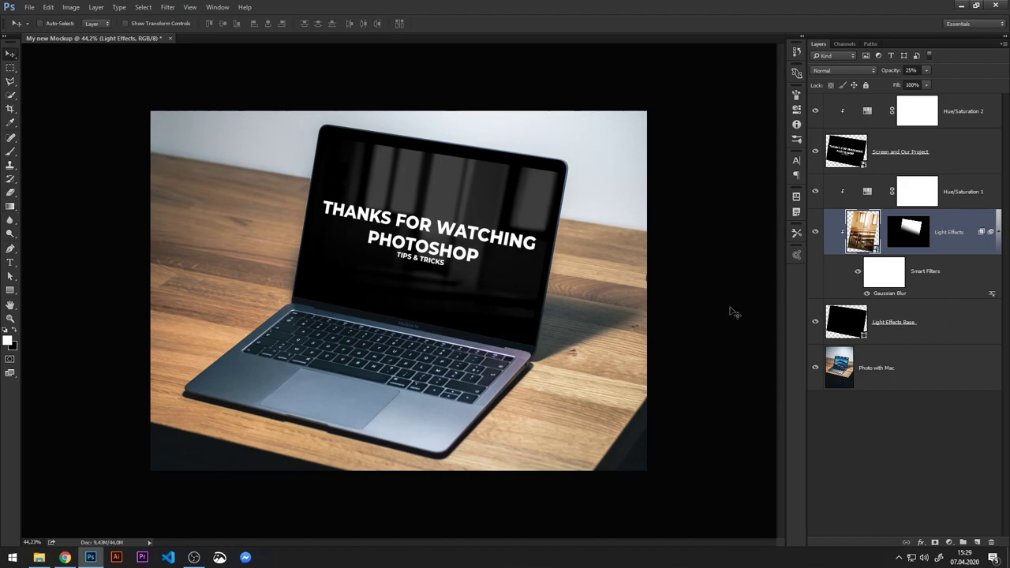